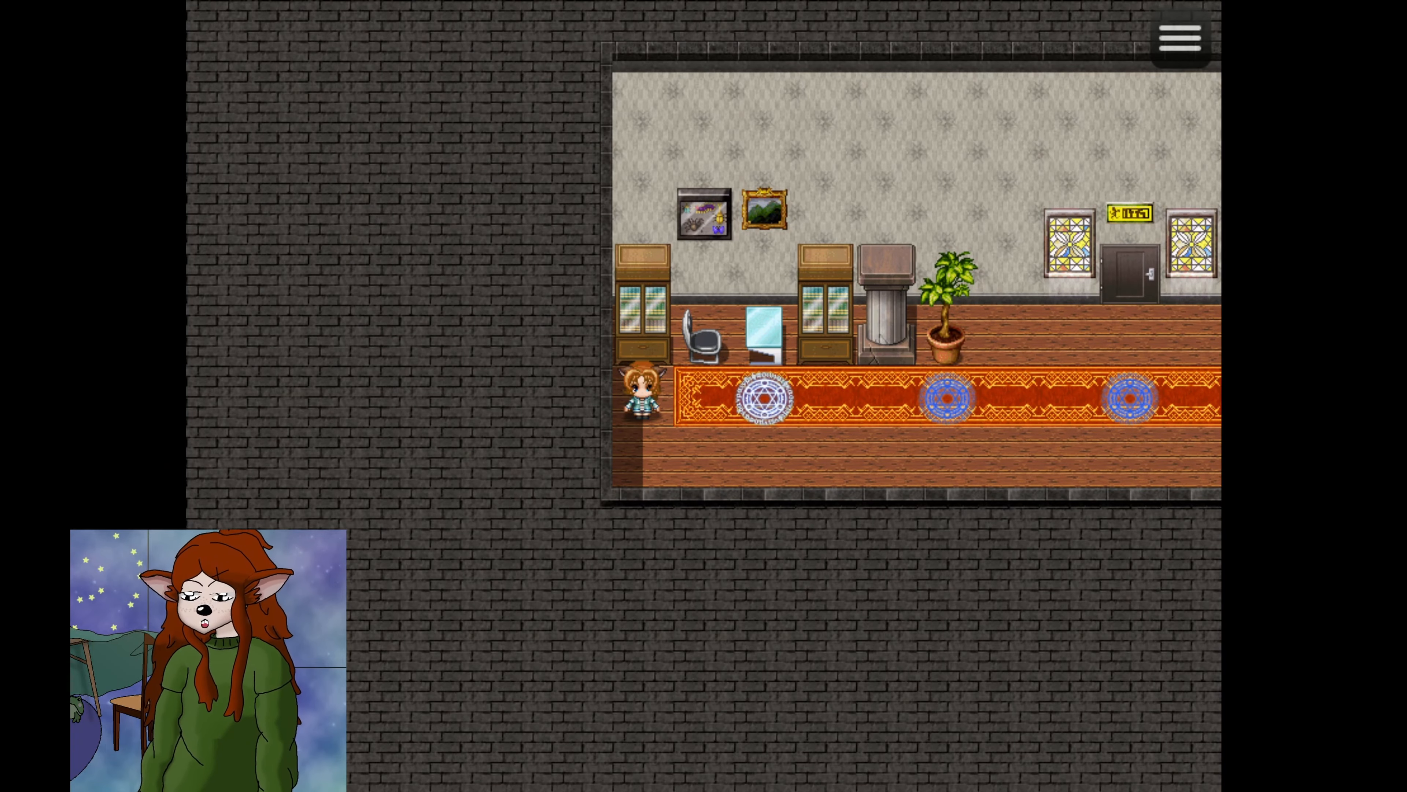
# - Walk the character around the hallway to look over the five level circles on the carpet
pyautogui.press('Right')
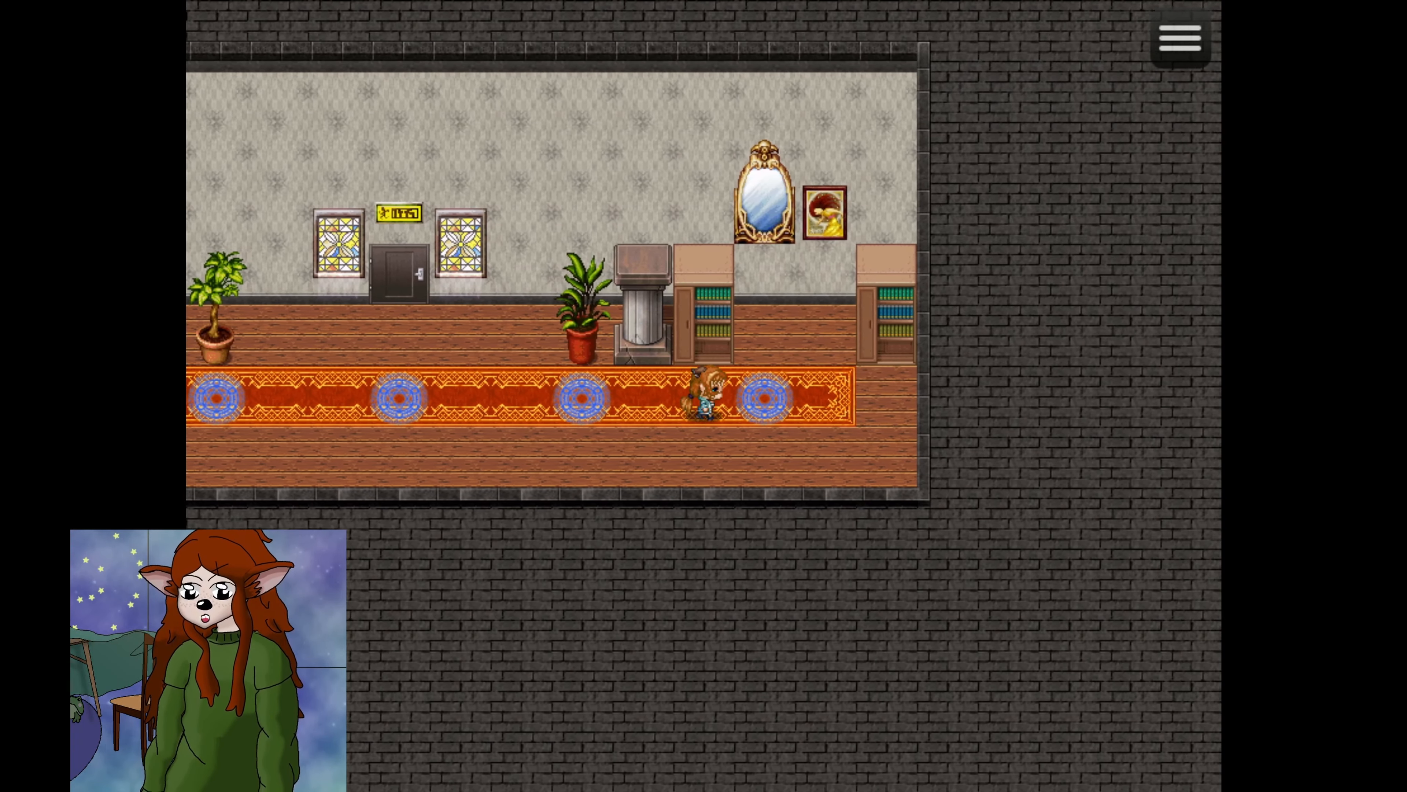
pyautogui.press('Left')
pyautogui.press('Up')
pyautogui.press('Right')
pyautogui.press('Down')
pyautogui.press('Left')
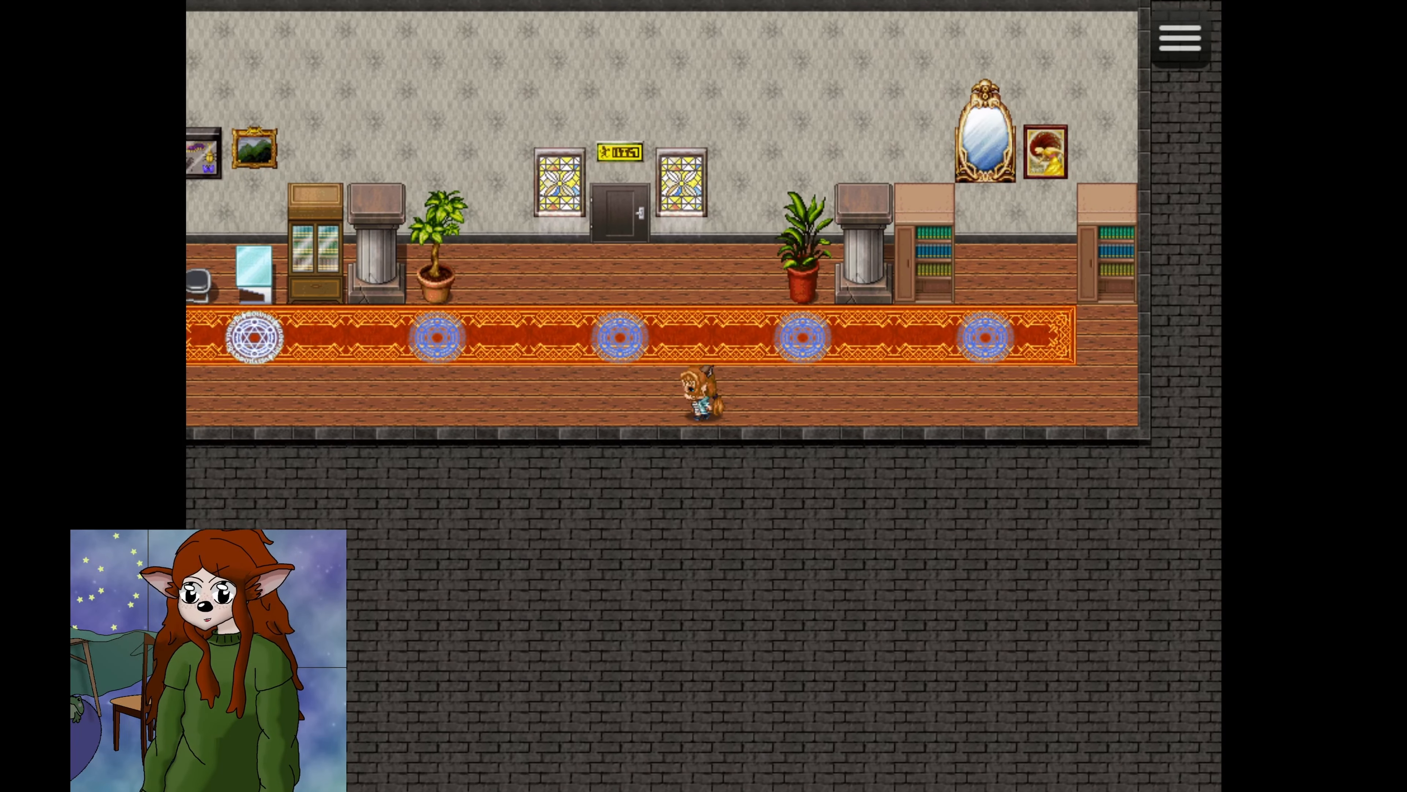
pyautogui.press('Left')
pyautogui.press('Up')
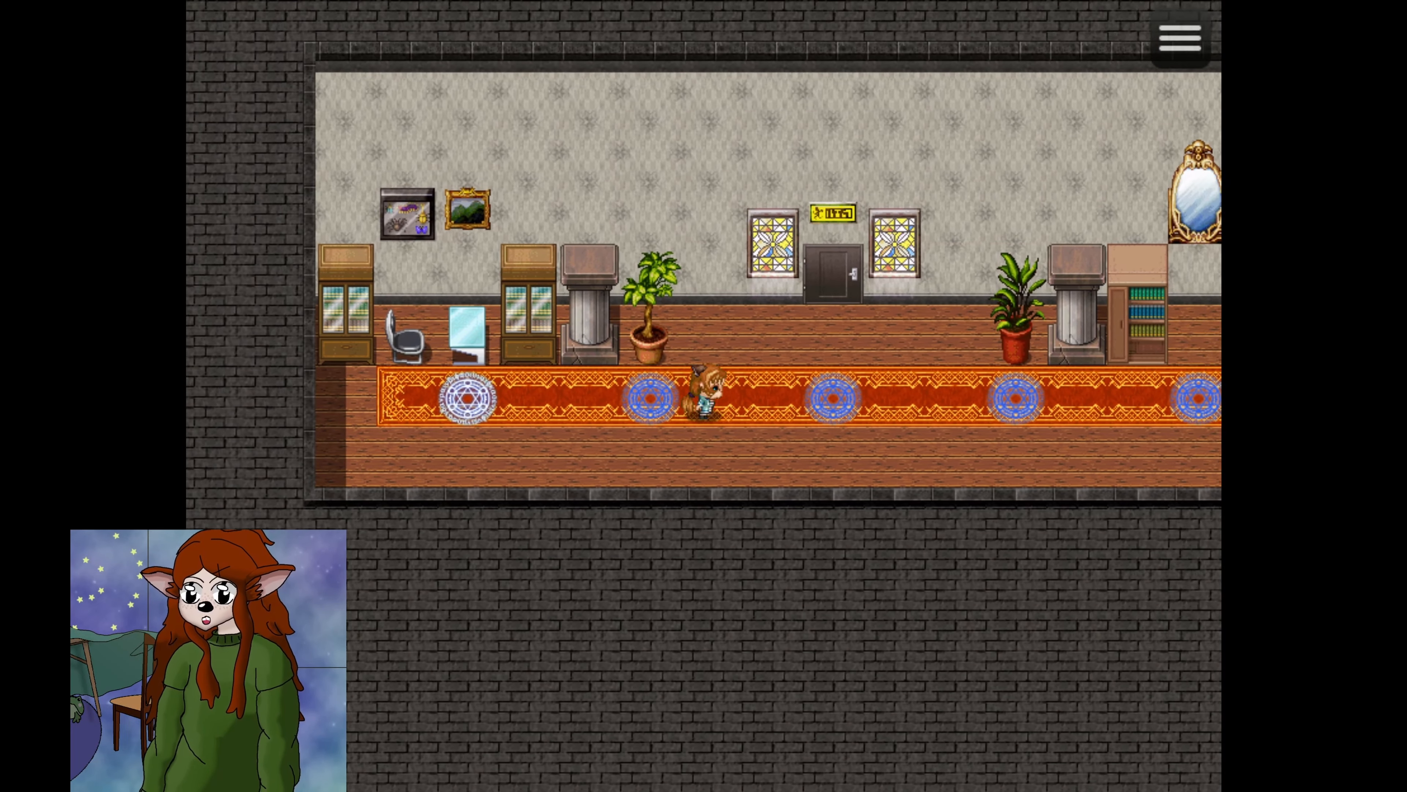
pyautogui.press('Right')
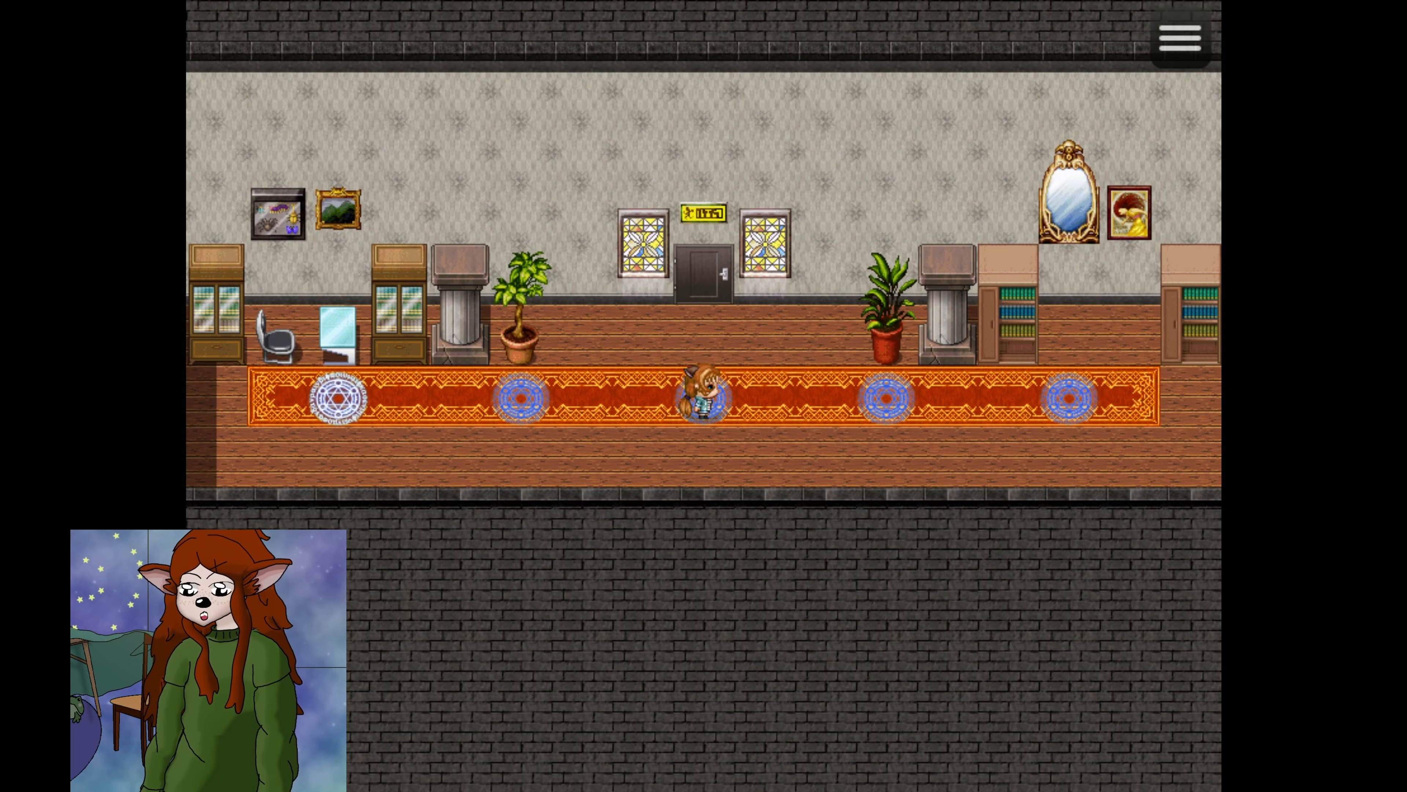
pyautogui.press('Right')
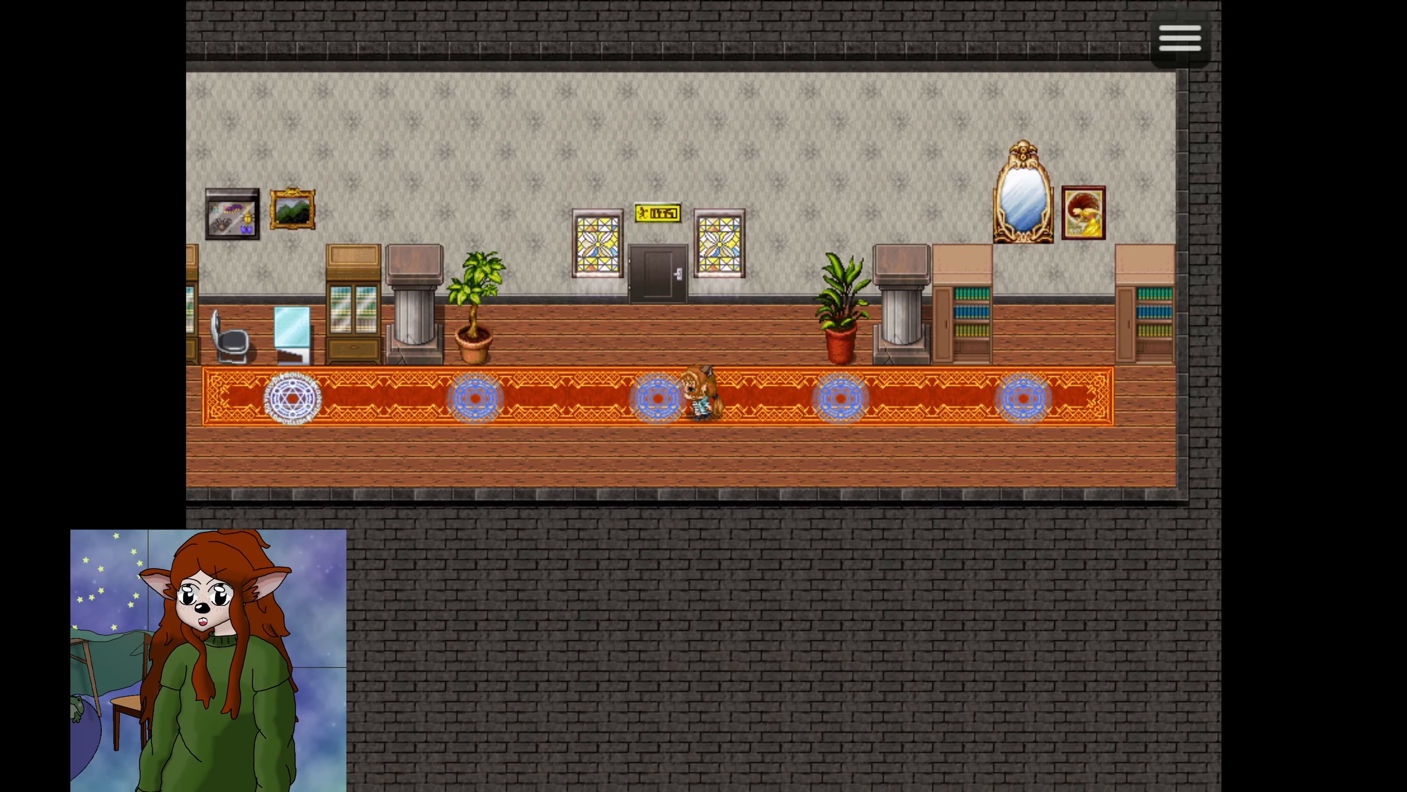
# - Move the character onto the white first circle, start level 1 and dismiss the instructions
pyautogui.press('Left')
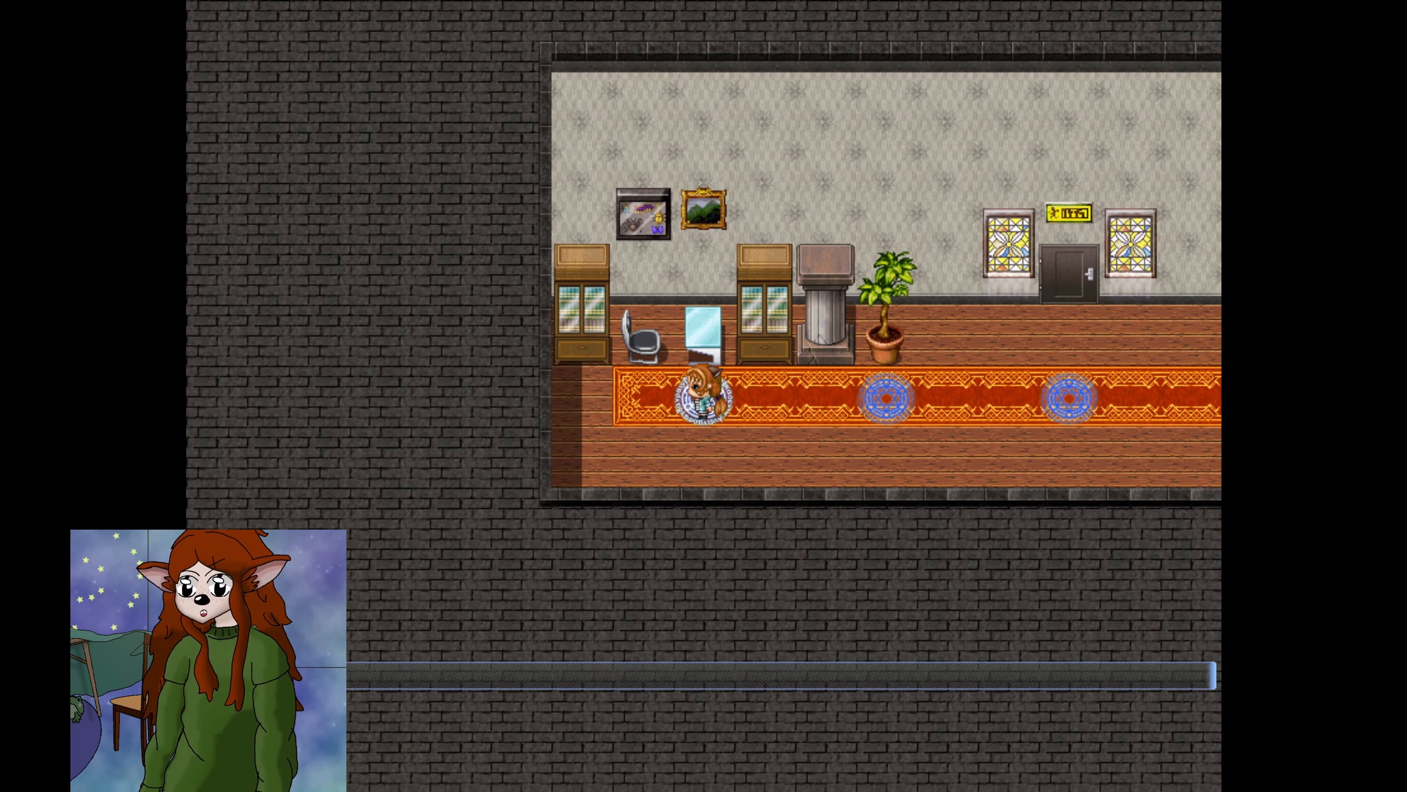
pyautogui.press('Return')
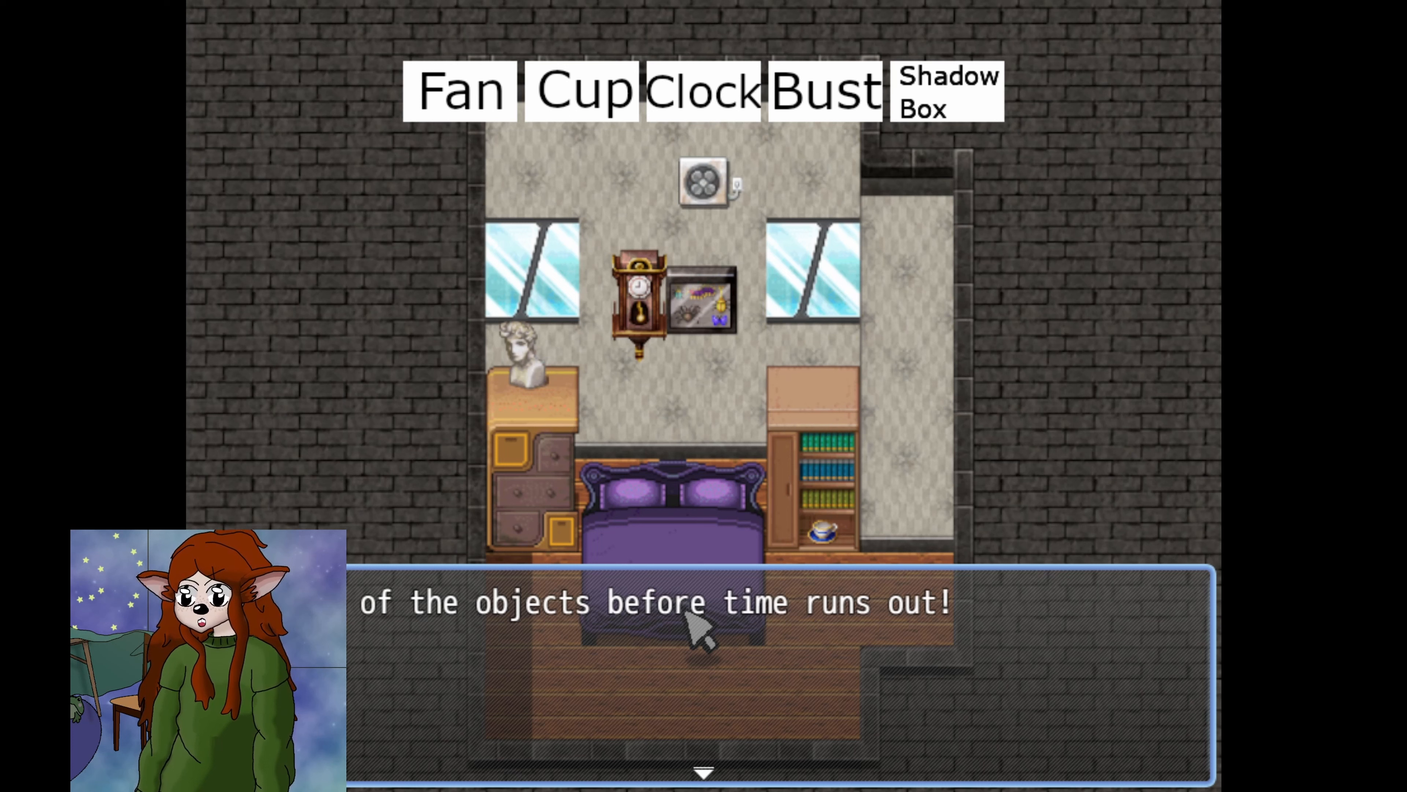
pyautogui.press('Return')
# - Pick the fan on the wall and the bust on the dresser in the level 1 room
pyautogui.press('Up')
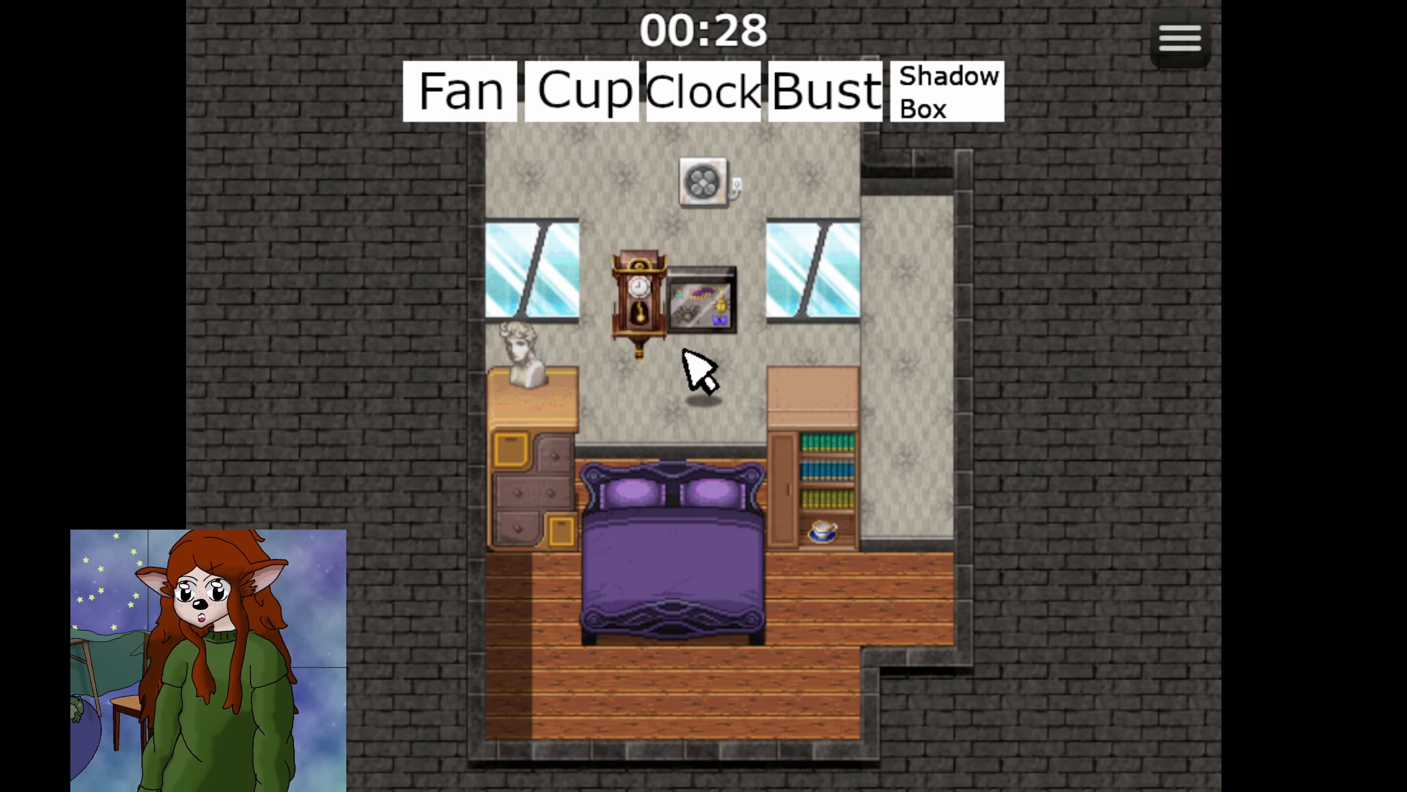
pyautogui.press('Return')
pyautogui.press('Left')
pyautogui.press('Down')
pyautogui.press('Left')
pyautogui.press('Down')
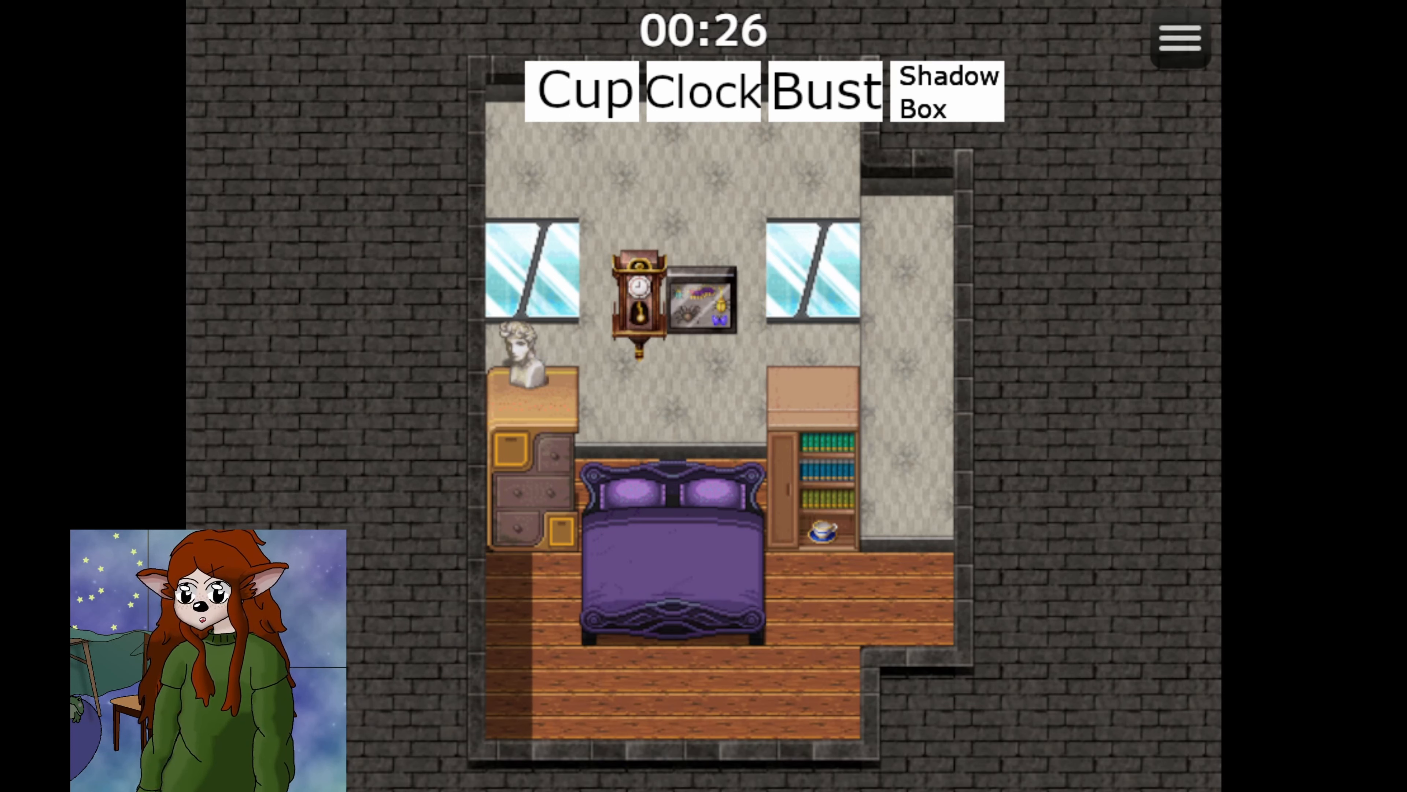
pyautogui.press('Return')
pyautogui.press('Right')
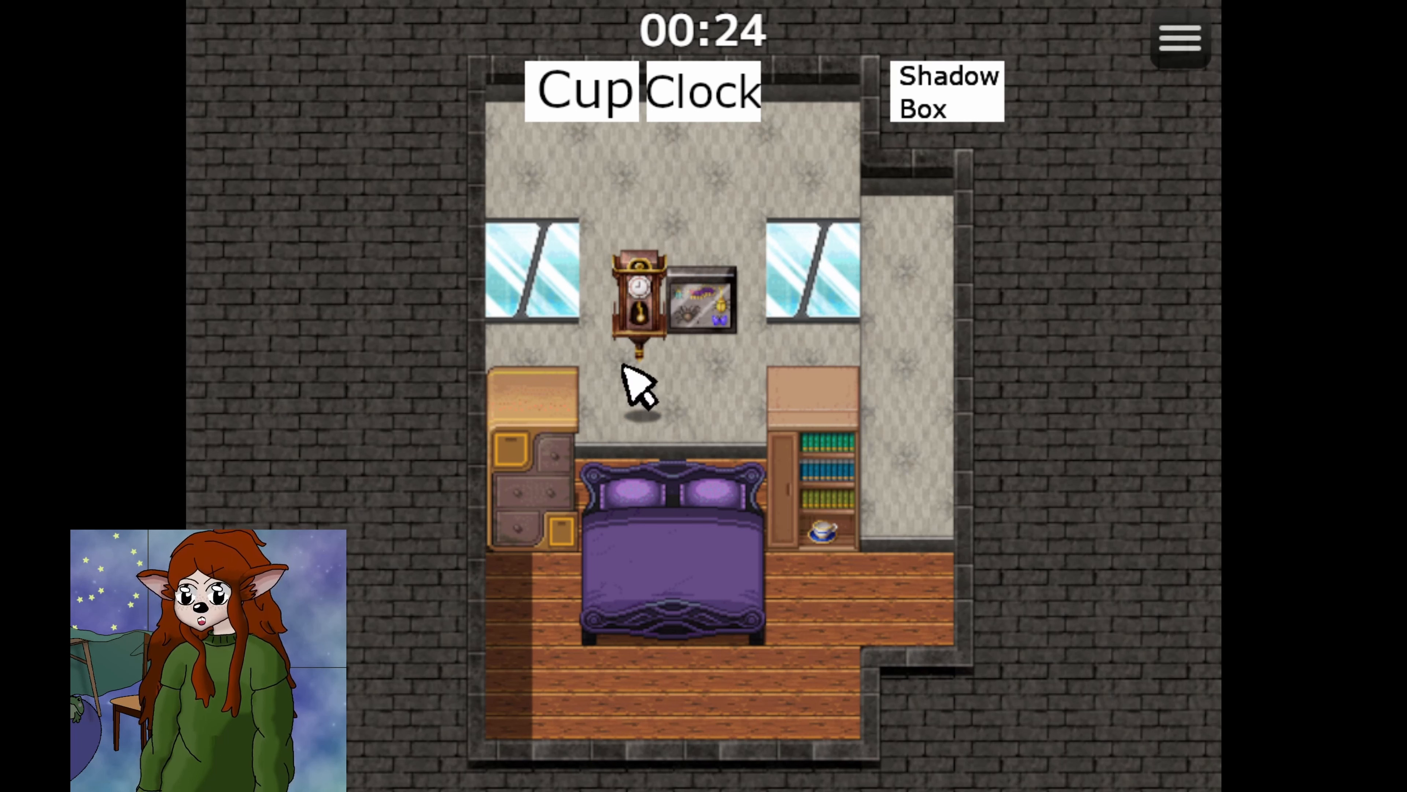
# - Pick the remaining cup, clock and shadow box in the level 1 room and dismiss the closing message
pyautogui.press('Right')
pyautogui.press('Down')
pyautogui.press('Right')
pyautogui.press('Return')
pyautogui.press('Down')
pyautogui.press('Up')
pyautogui.press('Left')
pyautogui.press('Up')
pyautogui.press('Return')
pyautogui.press('Right')
pyautogui.press('Return')
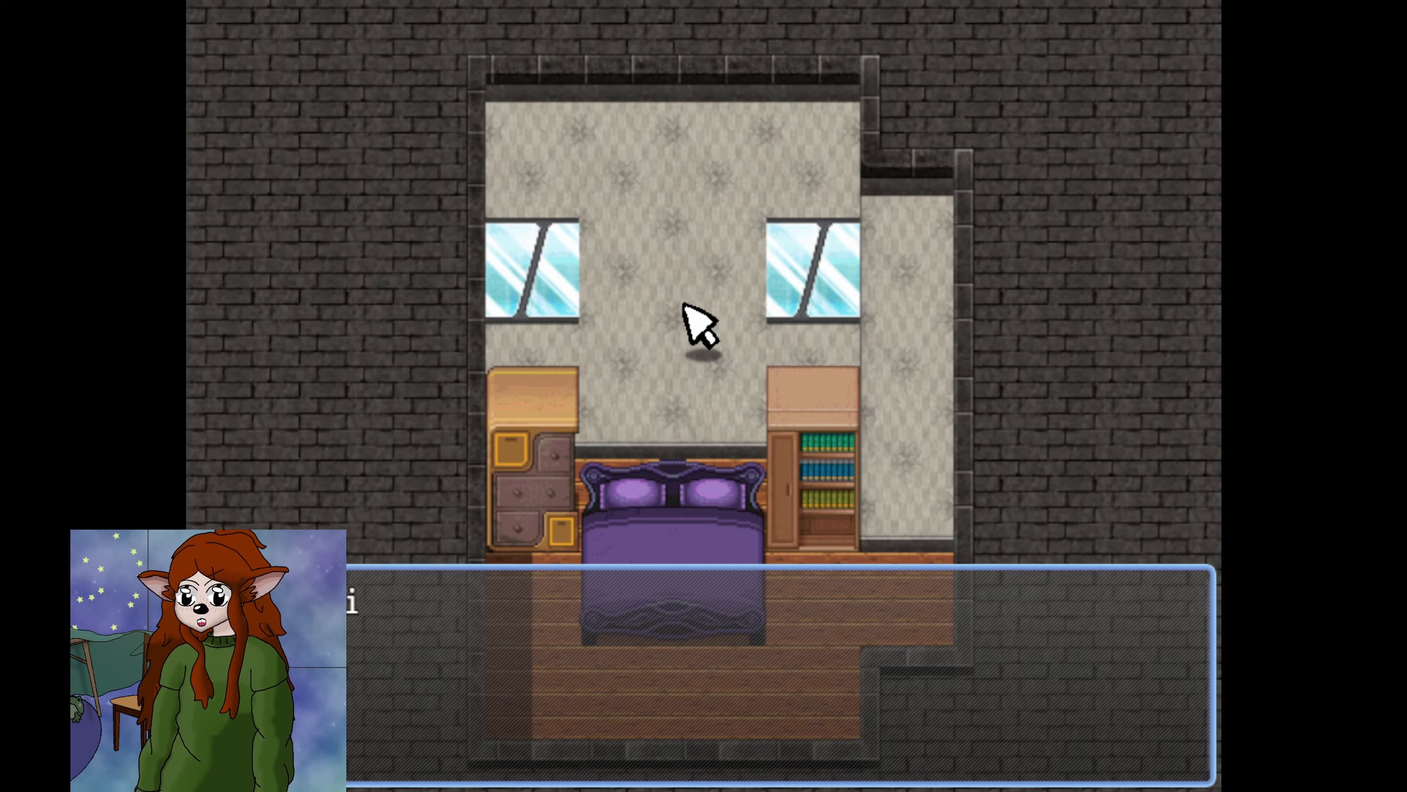
pyautogui.press('Return')
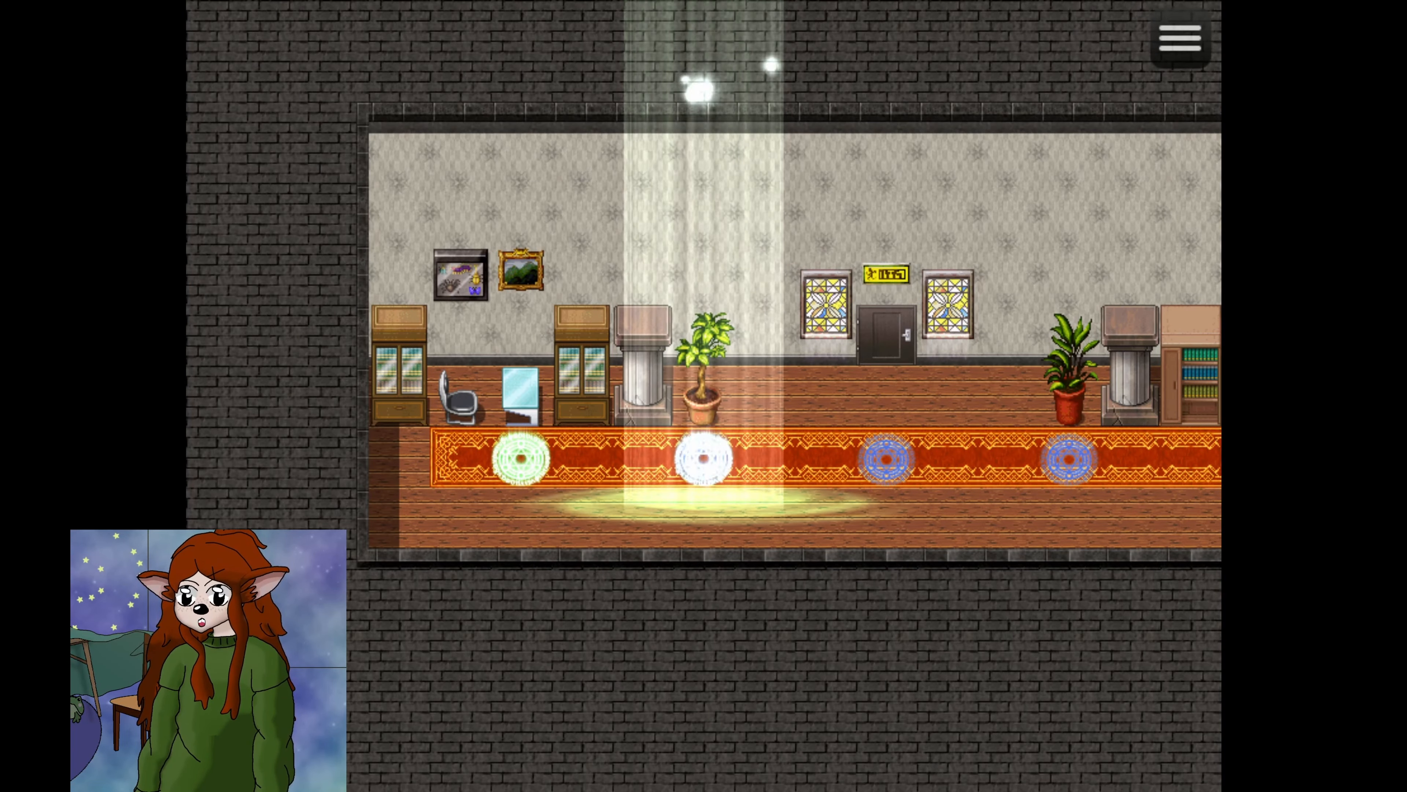
# - Walk the character back and forth on the carpet between the green and white circles to examine them
pyautogui.press('Right')
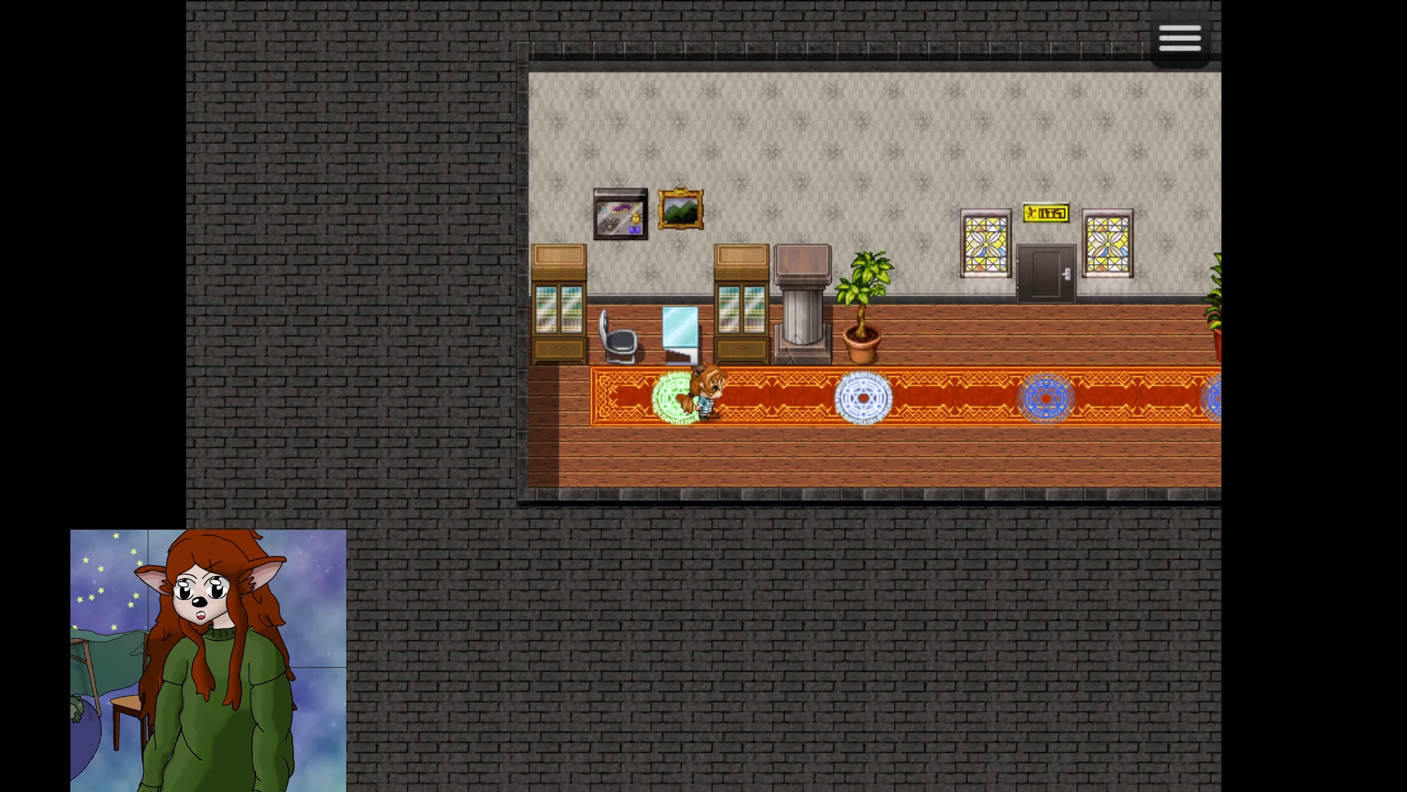
pyautogui.press('Left')
pyautogui.press('Left')
pyautogui.press('Right')
pyautogui.press('Right')
pyautogui.press('Left')
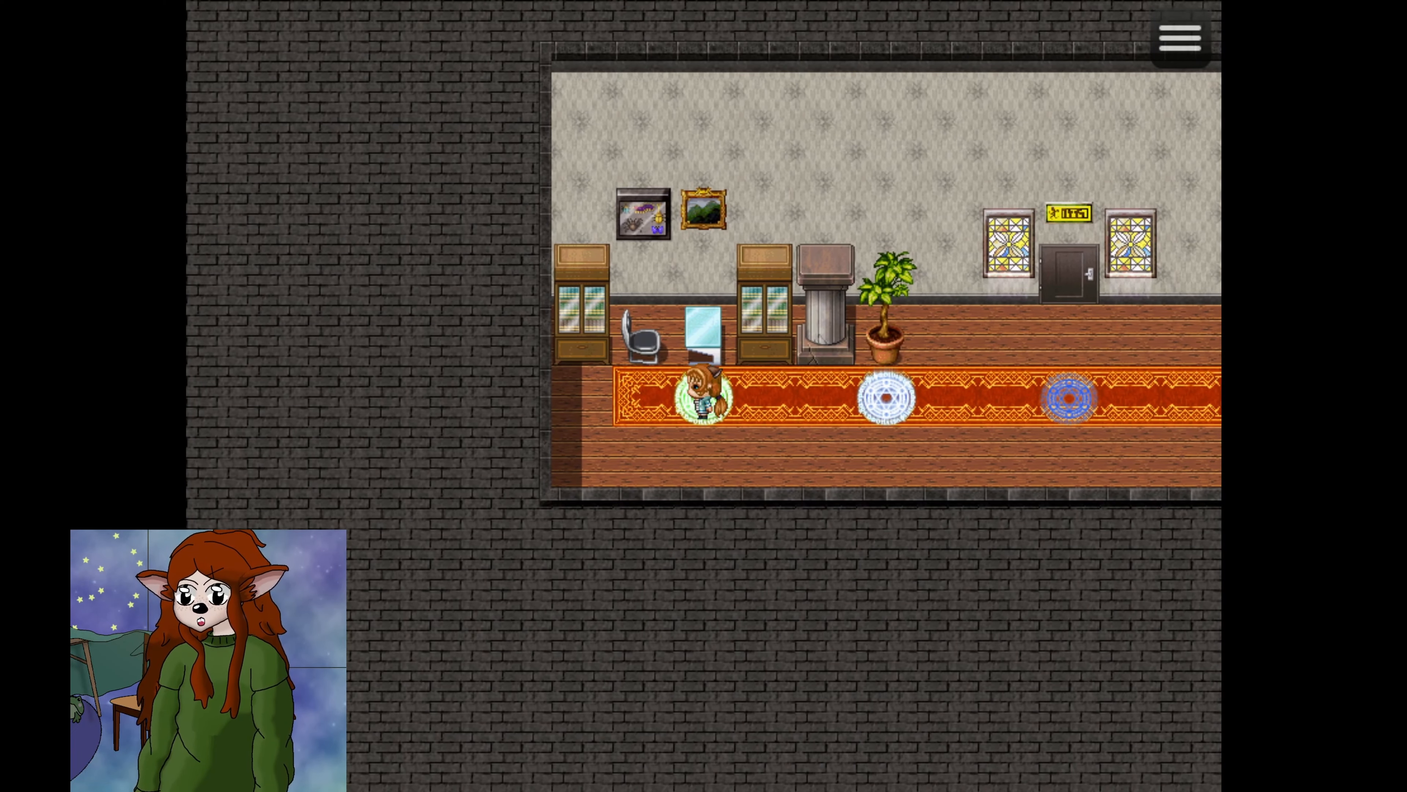
pyautogui.press('Right')
pyautogui.press('Right')
pyautogui.press('Right')
pyautogui.press('Right')
pyautogui.press('Right')
pyautogui.press('Left')
pyautogui.press('Left')
pyautogui.press('Left')
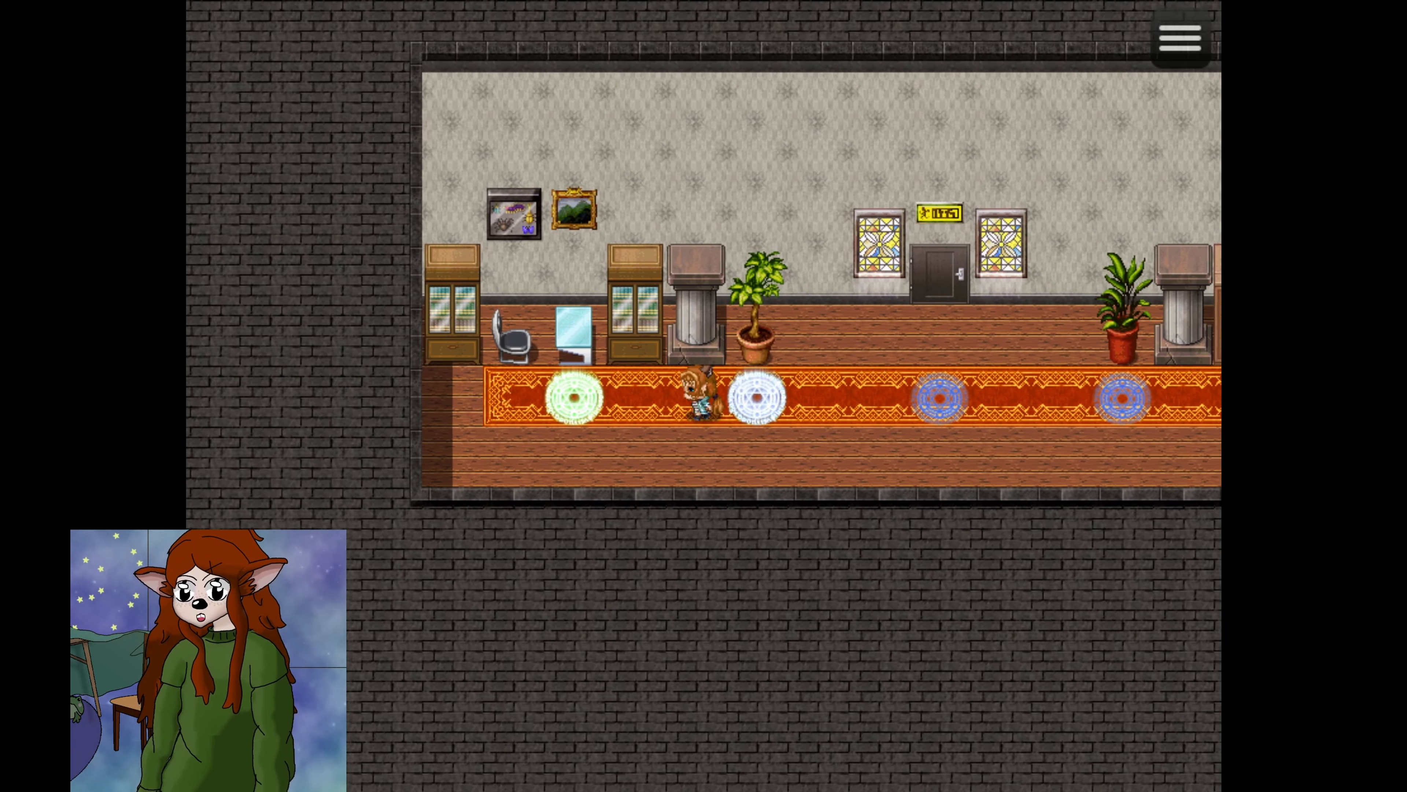
# - Move the character onto the white second circle, start its level and dismiss the instructions
pyautogui.press('Right')
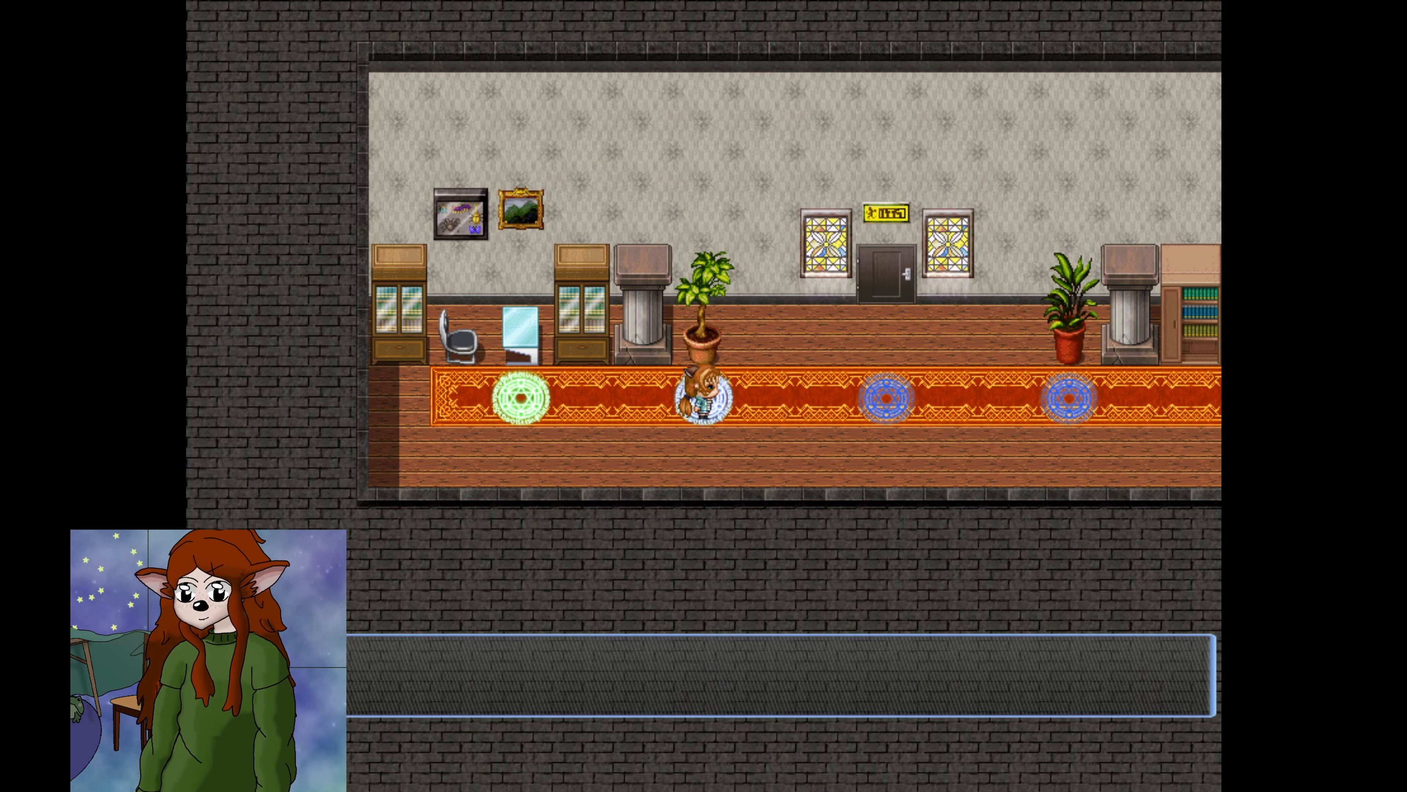
pyautogui.press('Return')
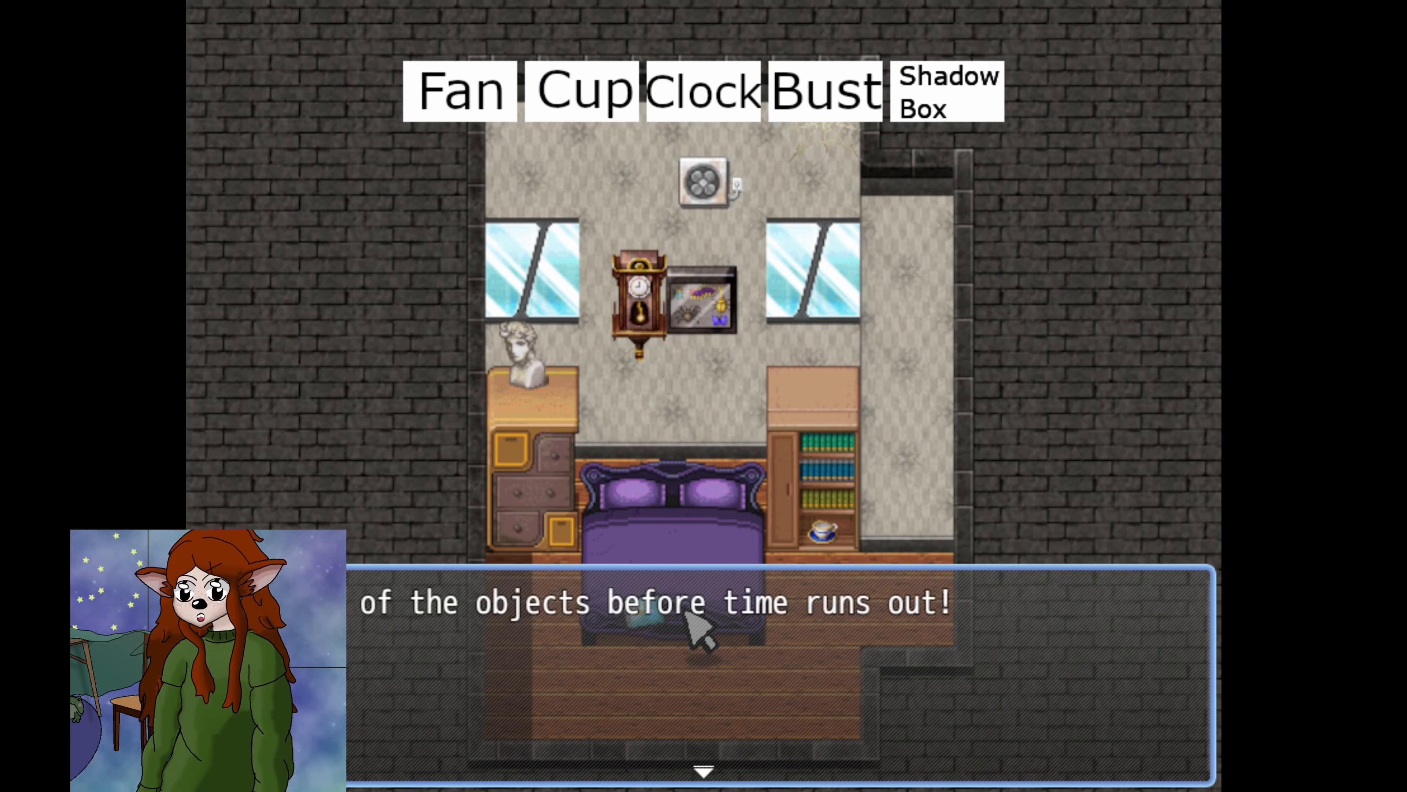
pyautogui.press('Return')
# - Pick the fan high on the wall in the second level's room
pyautogui.press('Up')
pyautogui.press('Up')
pyautogui.press('Up')
pyautogui.press('Up')
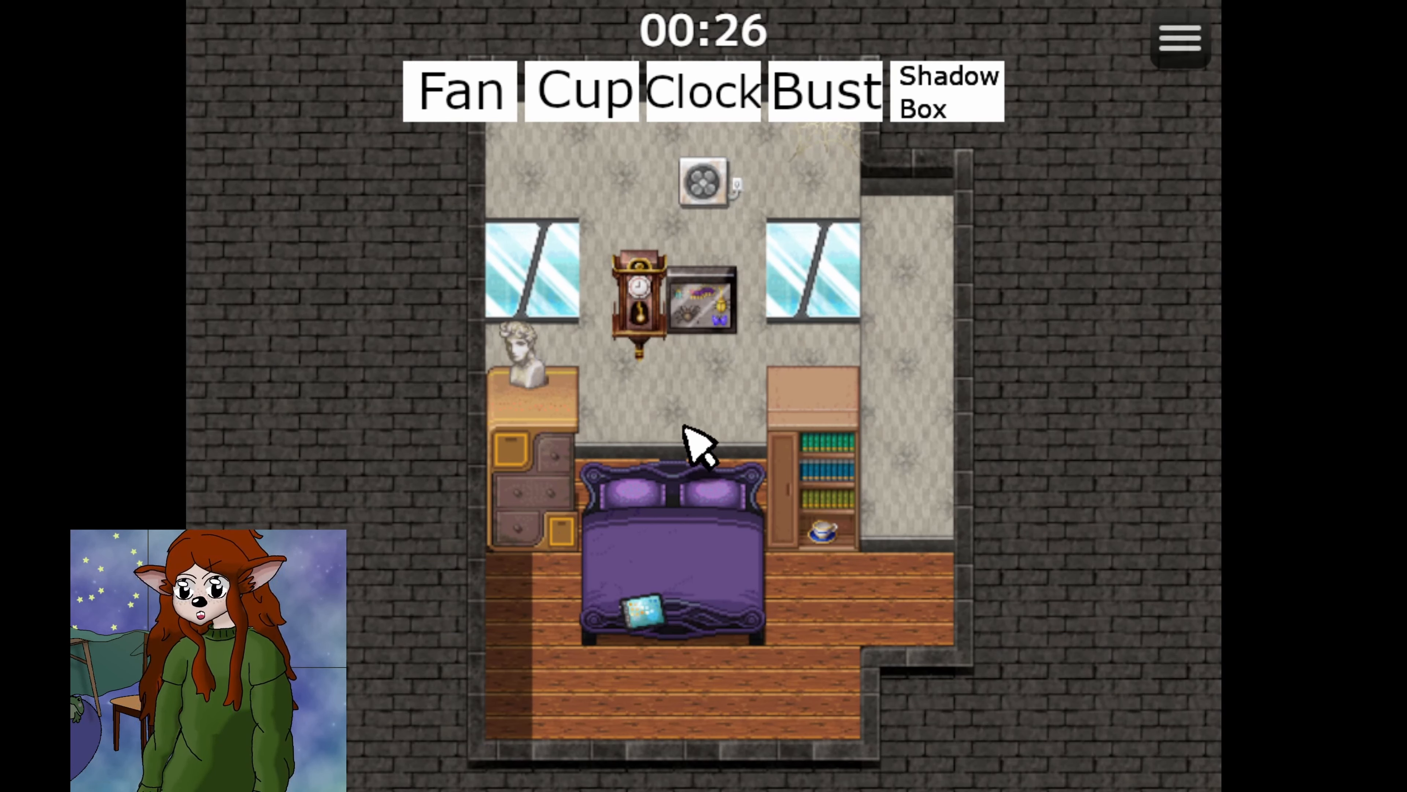
pyautogui.press('Up')
pyautogui.press('Up')
pyautogui.press('Up')
pyautogui.press('Up')
pyautogui.press('Up')
pyautogui.press('Return')
# - Pick the cup on the bookshelf's lowest shelf in the second level's room
pyautogui.press('Down')
pyautogui.press('Down')
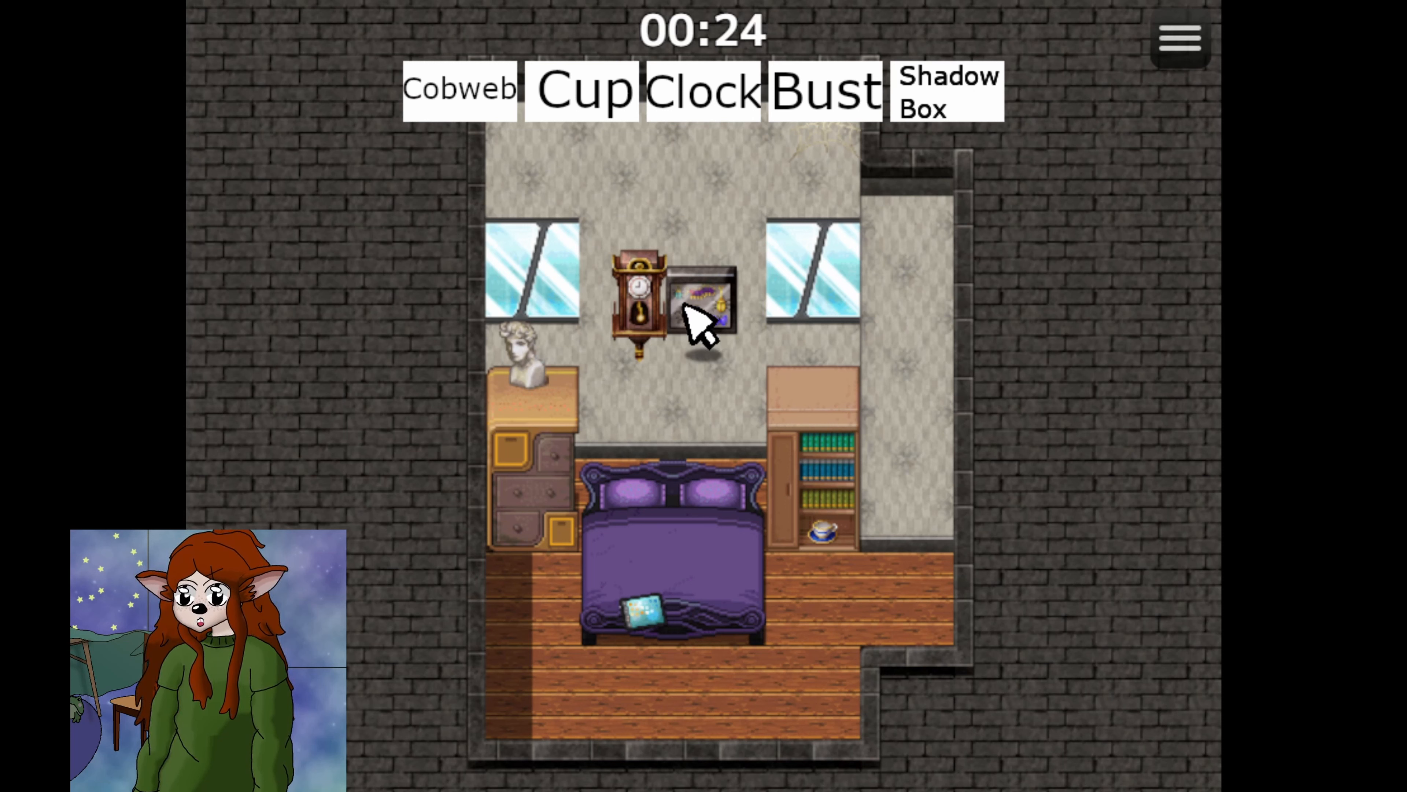
pyautogui.press('Right')
pyautogui.press('Right')
pyautogui.press('Down')
pyautogui.press('Down')
pyautogui.press('Down')
pyautogui.press('Down')
pyautogui.press('Down')
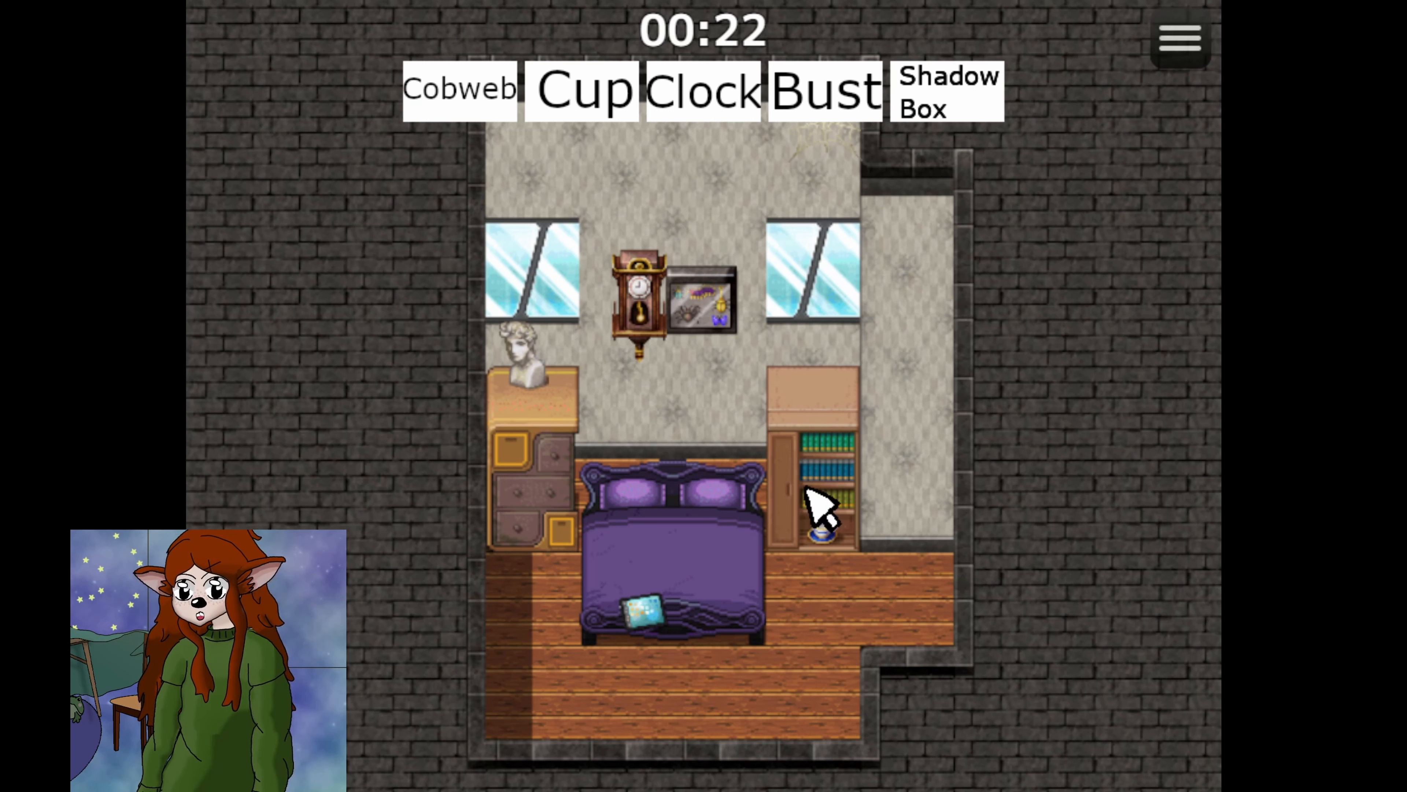
pyautogui.press('Up')
pyautogui.press('Return')
# - Pick the bust on the dresser and the wall clock in the second level's room
pyautogui.press('Left')
pyautogui.press('Left')
pyautogui.press('Left')
pyautogui.press('Left')
pyautogui.press('Left')
pyautogui.press('Up')
pyautogui.press('Up')
pyautogui.press('Left')
pyautogui.press('Return')
pyautogui.press('Right')
pyautogui.press('Right')
pyautogui.press('Up')
pyautogui.press('Return')
# - Pick the shadow box and the cobweb in the upper corner of the second level's room
pyautogui.press('Right')
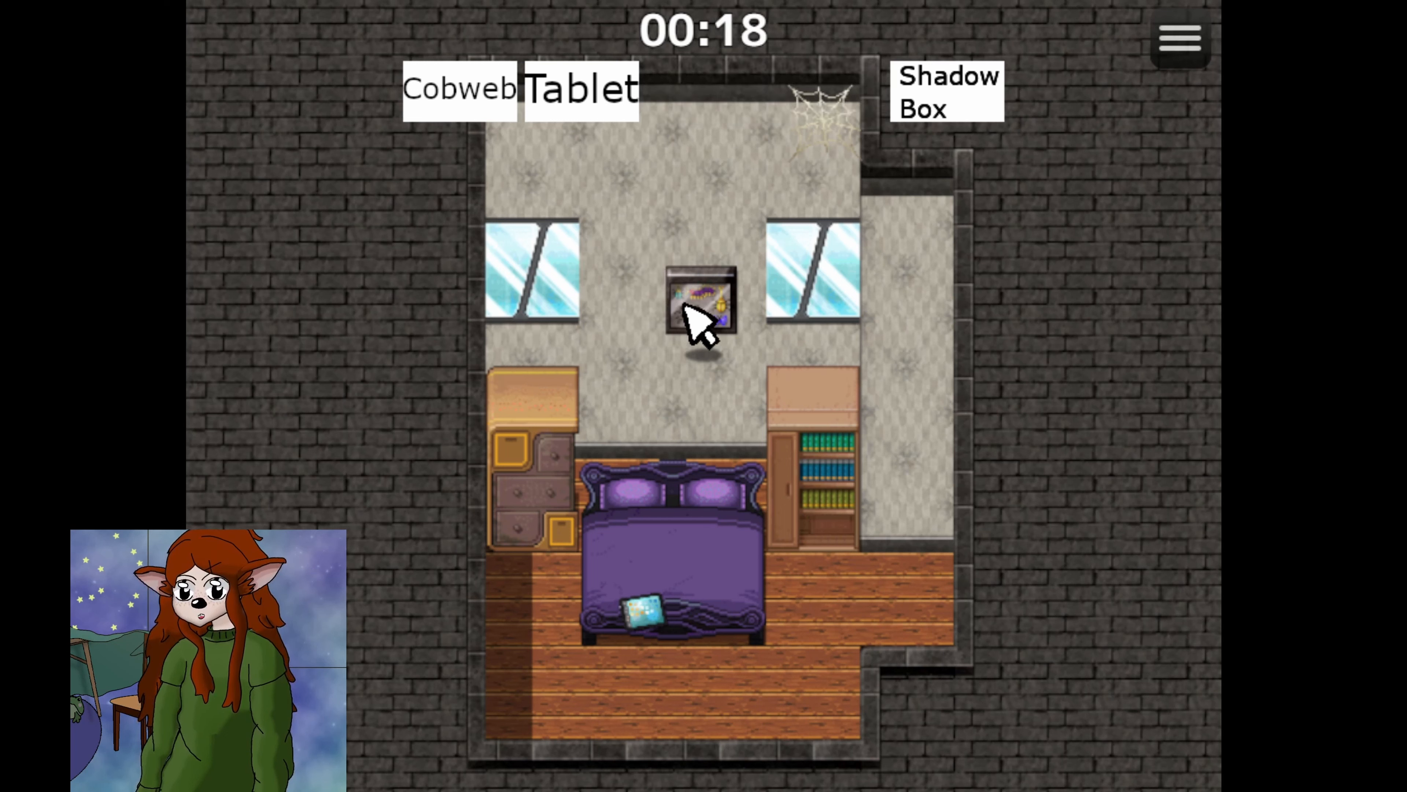
pyautogui.press('Return')
pyautogui.press('Right')
pyautogui.press('Up')
pyautogui.press('Up')
pyautogui.press('Up')
pyautogui.press('Up')
pyautogui.press('Return')
# - Pick the tablet at the foot of the bed and dismiss the level's closing message
pyautogui.press('Down')
pyautogui.press('Down')
pyautogui.press('Down')
pyautogui.press('Down')
pyautogui.press('Down')
pyautogui.press('Down')
pyautogui.press('Down')
pyautogui.press('Down')
pyautogui.press('Down')
pyautogui.press('Left')
pyautogui.press('Left')
pyautogui.press('Left')
pyautogui.press('Left')
pyautogui.press('Down')
pyautogui.press('Return')
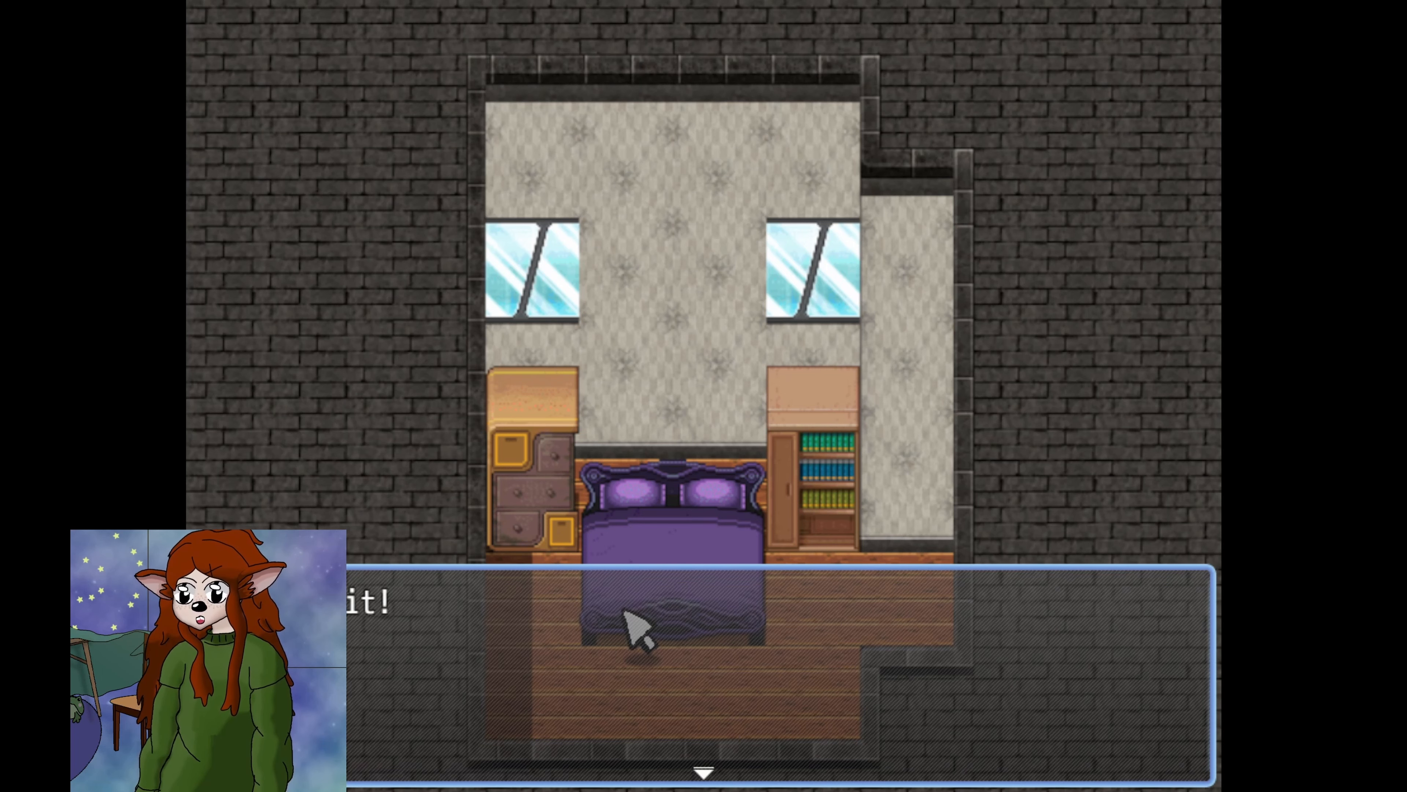
pyautogui.press('Return')
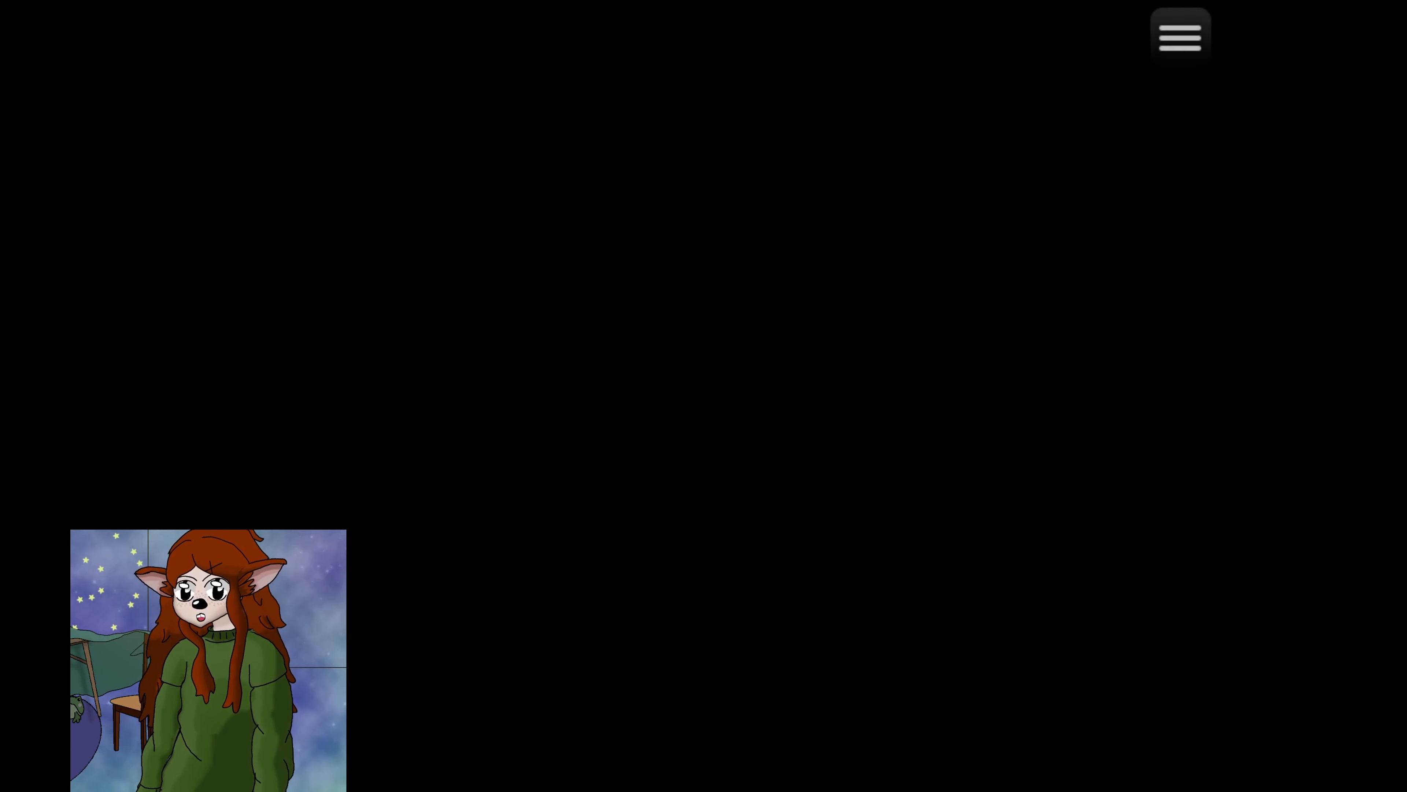
# - Leave full-screen mode and close the Mini Games playtest to return to the map editor
pyautogui.press('F4')
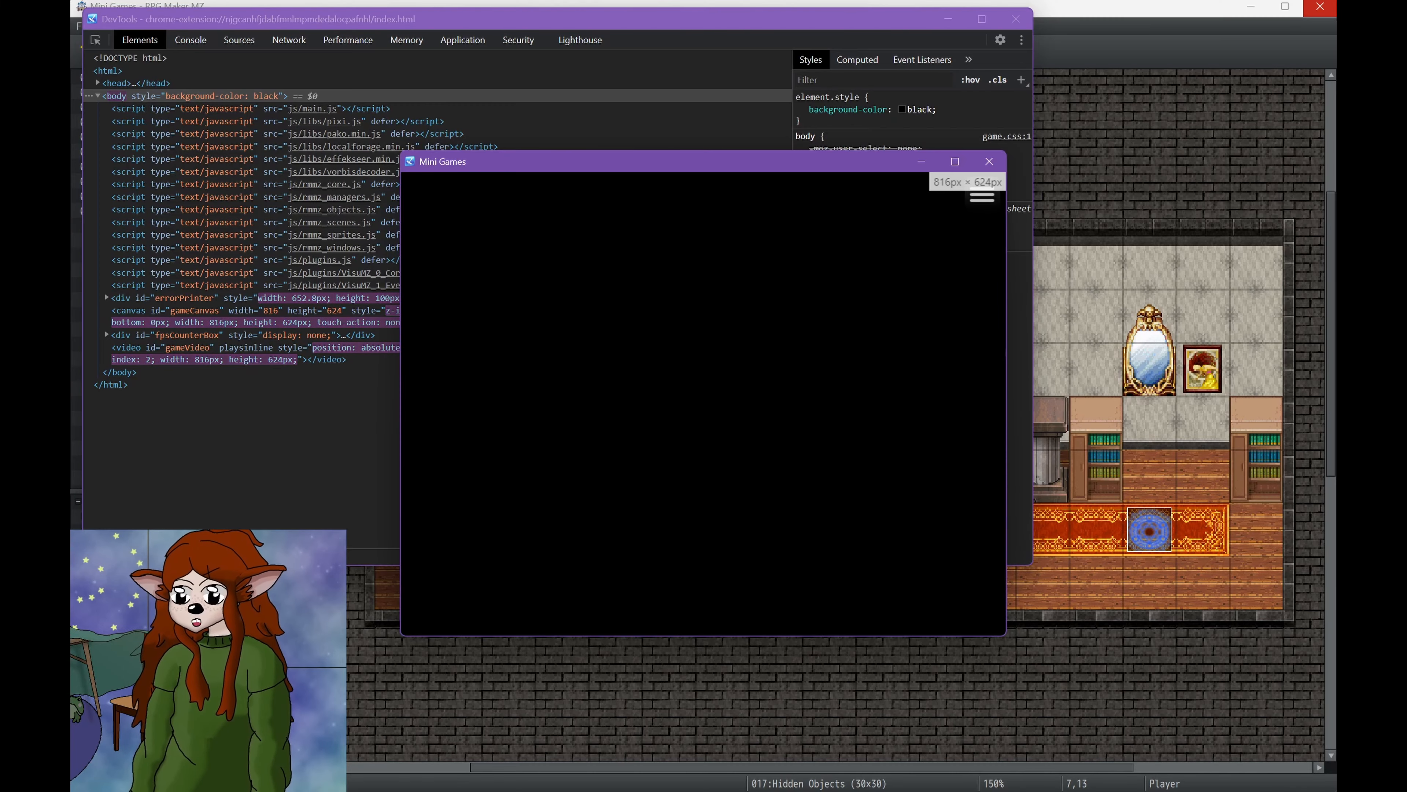
pyautogui.click(990, 161)
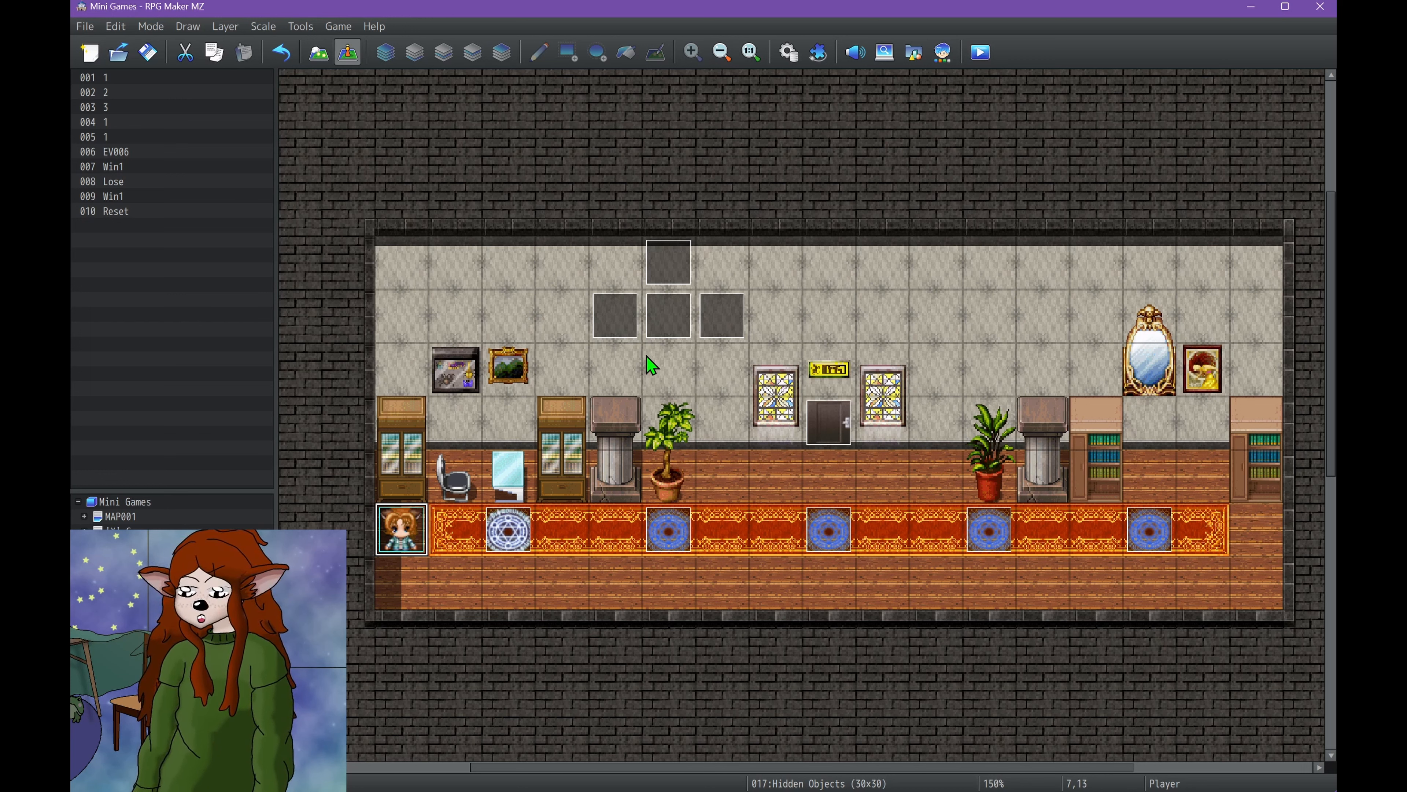
# - Examine the Reset event and the Win1 event directly below it on the Hidden Objects map
pyautogui.doubleClick(673, 261)
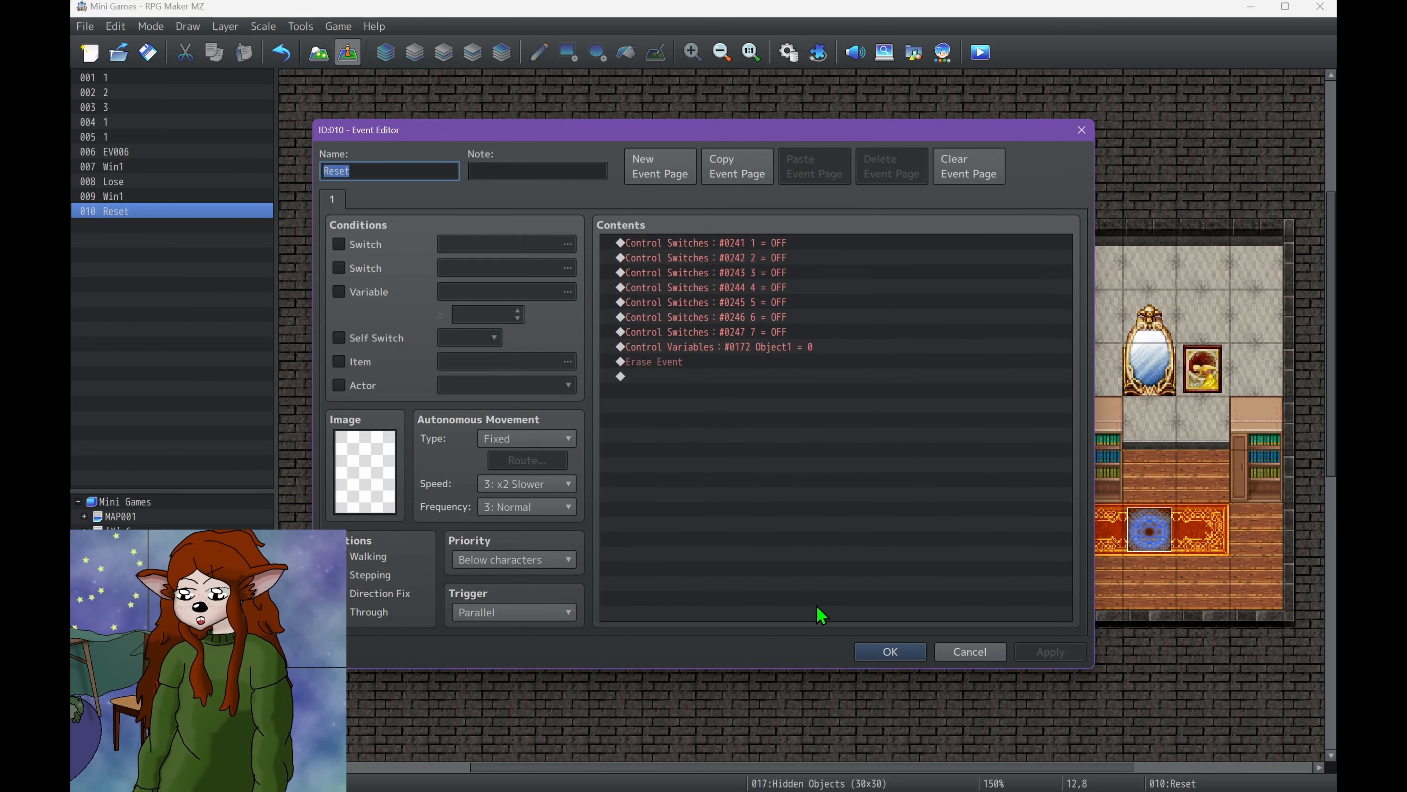
pyautogui.click(890, 654)
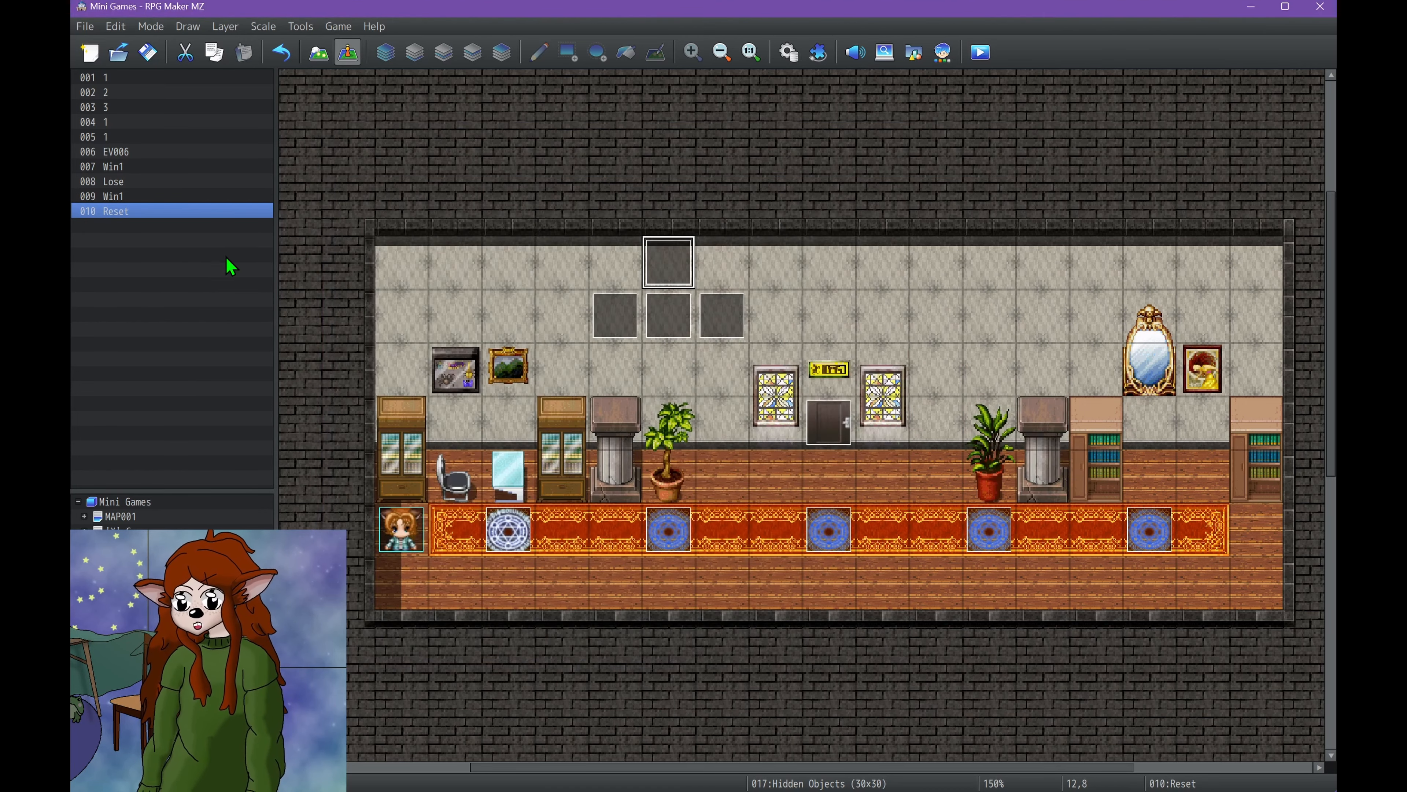
pyautogui.doubleClick(669, 313)
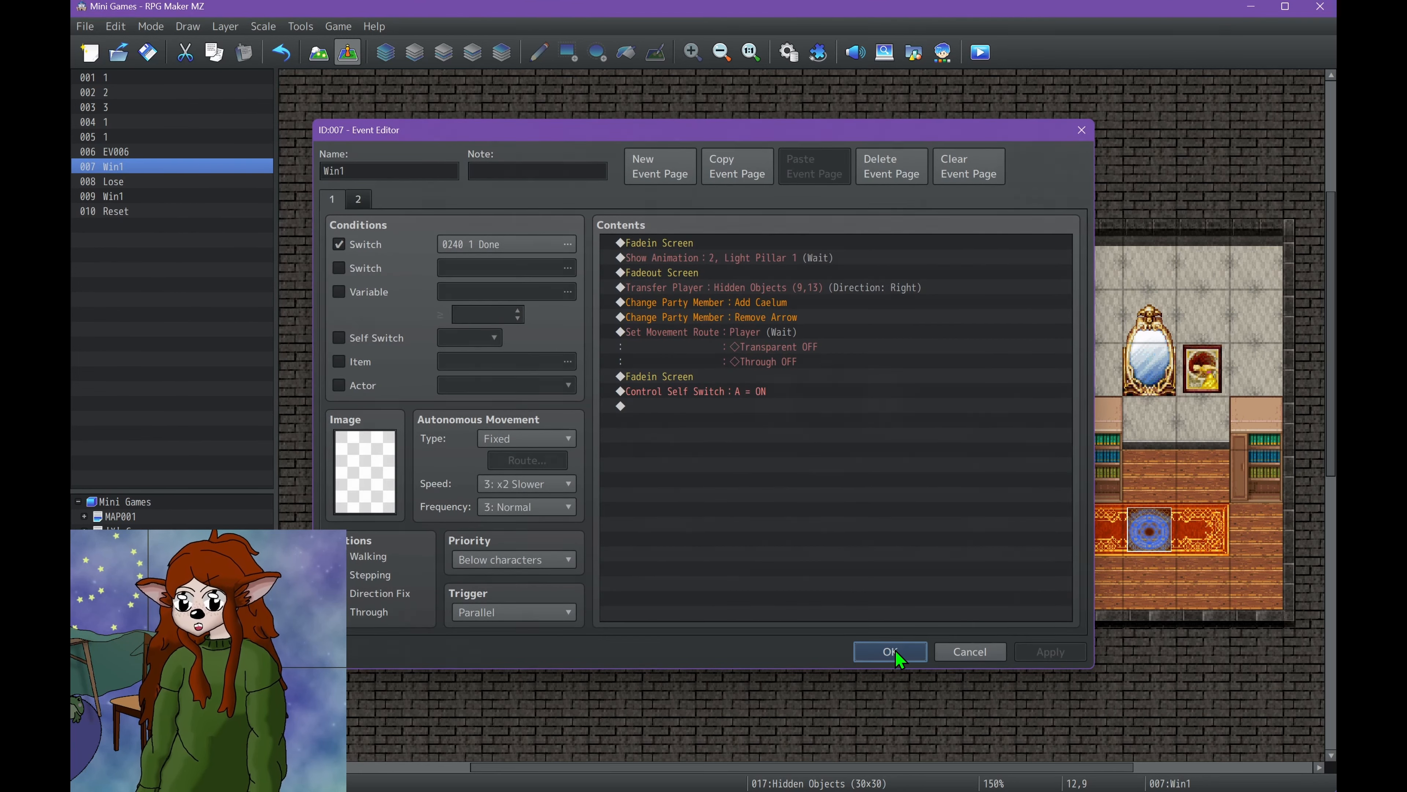
pyautogui.click(895, 652)
# - Examine the second Win1 event (ID 009) and the Lose event on the Hidden Objects map
pyautogui.click(732, 335)
pyautogui.doubleClick(732, 334)
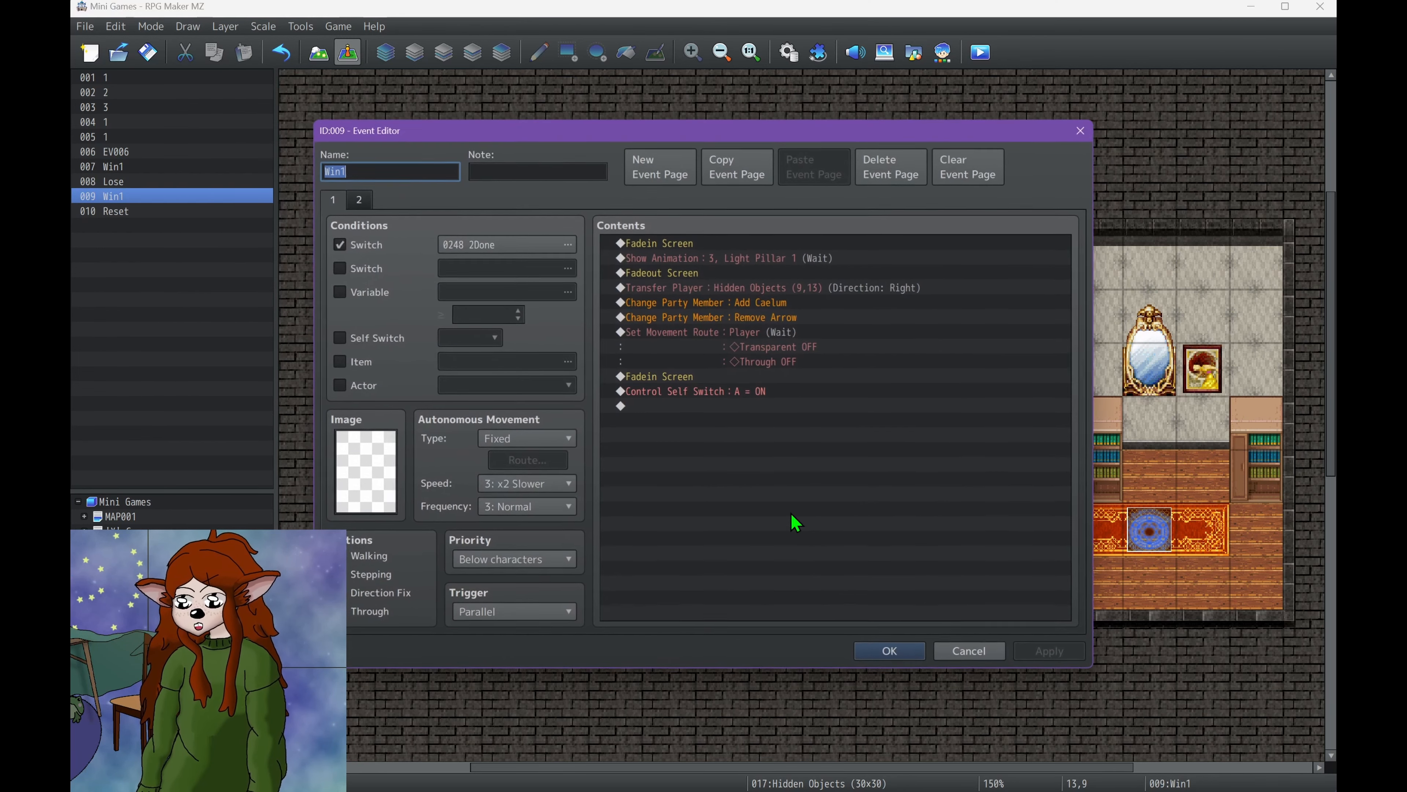
pyautogui.click(881, 654)
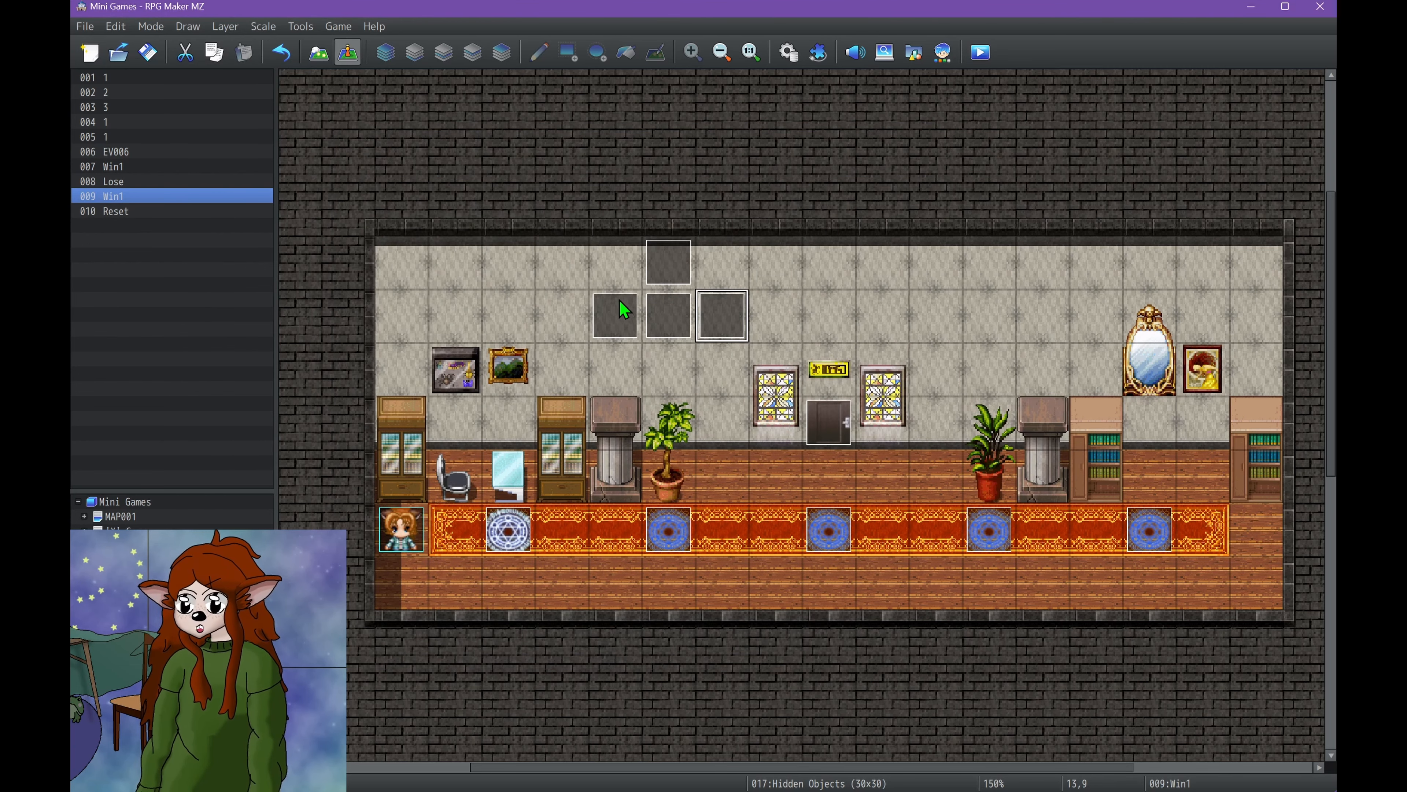
pyautogui.doubleClick(619, 295)
pyautogui.click(900, 651)
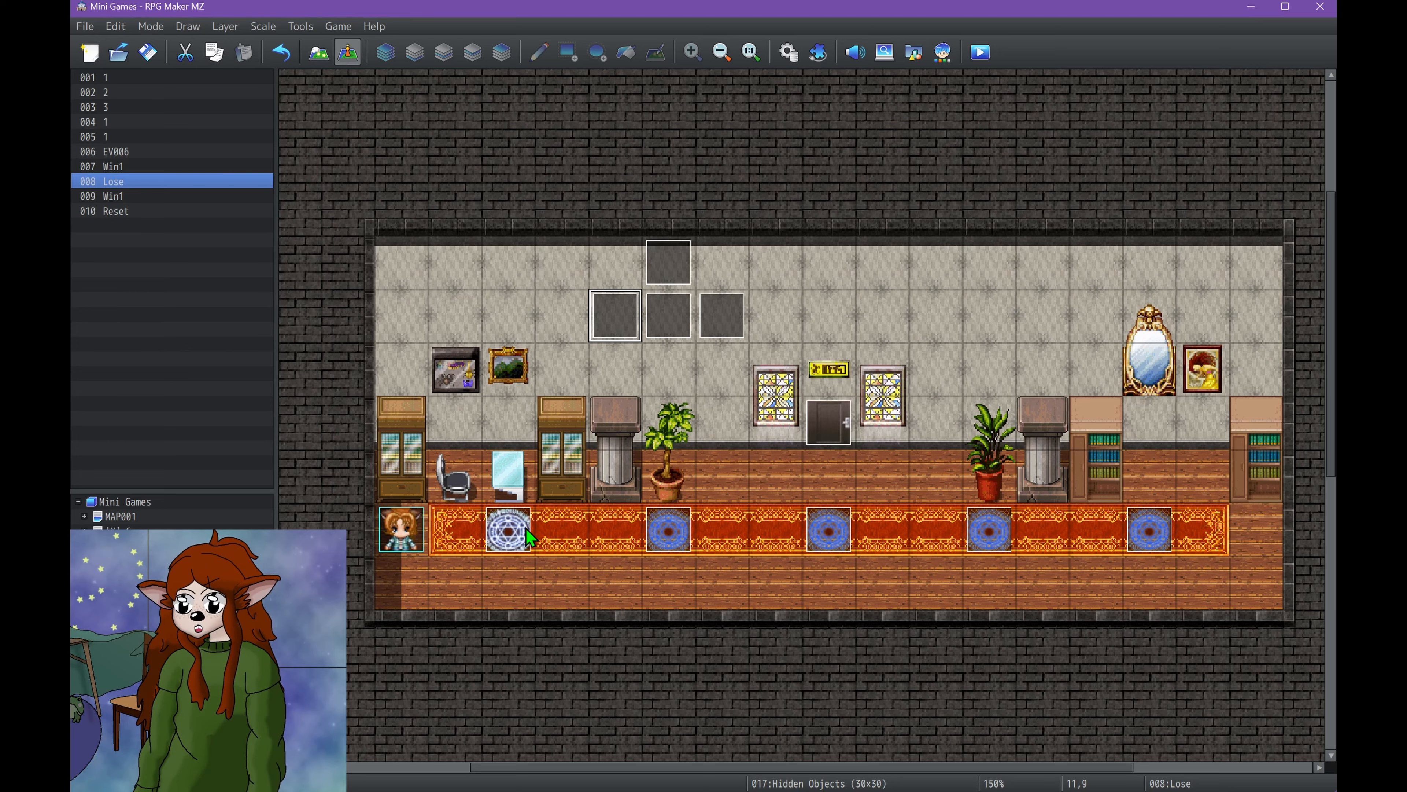
# - Examine both pages of the first level circle's event on the Hidden Objects map
pyautogui.doubleClick(507, 530)
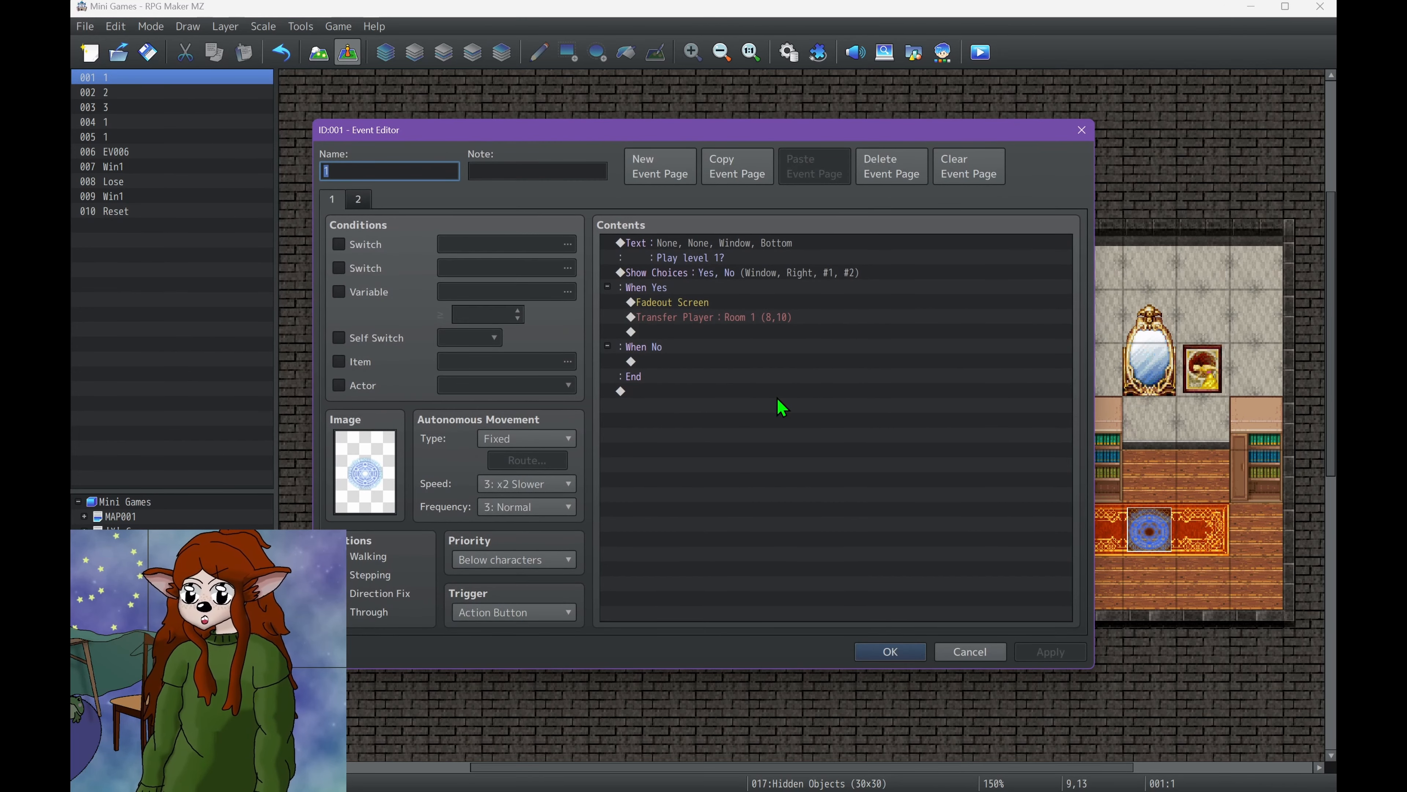
pyautogui.click(360, 201)
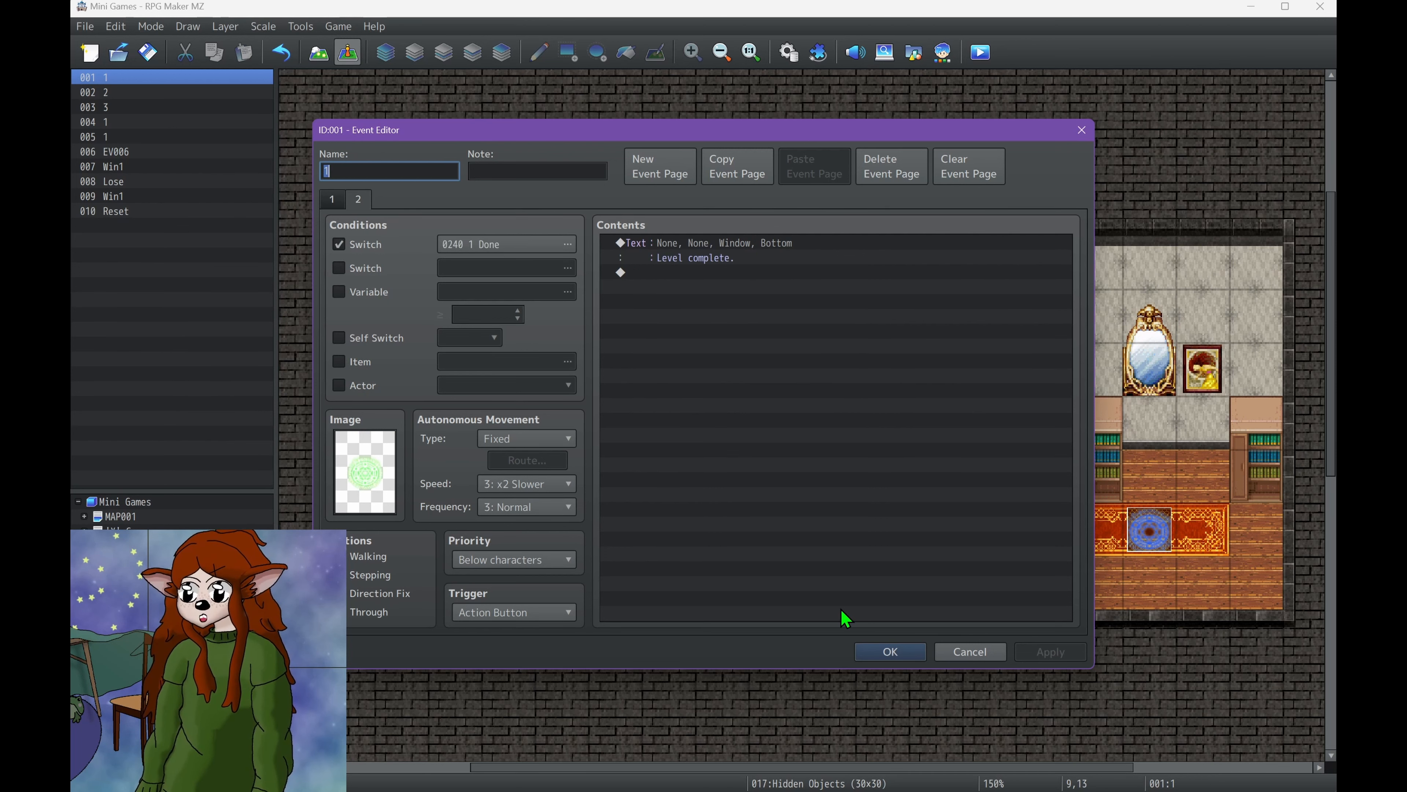
pyautogui.click(890, 650)
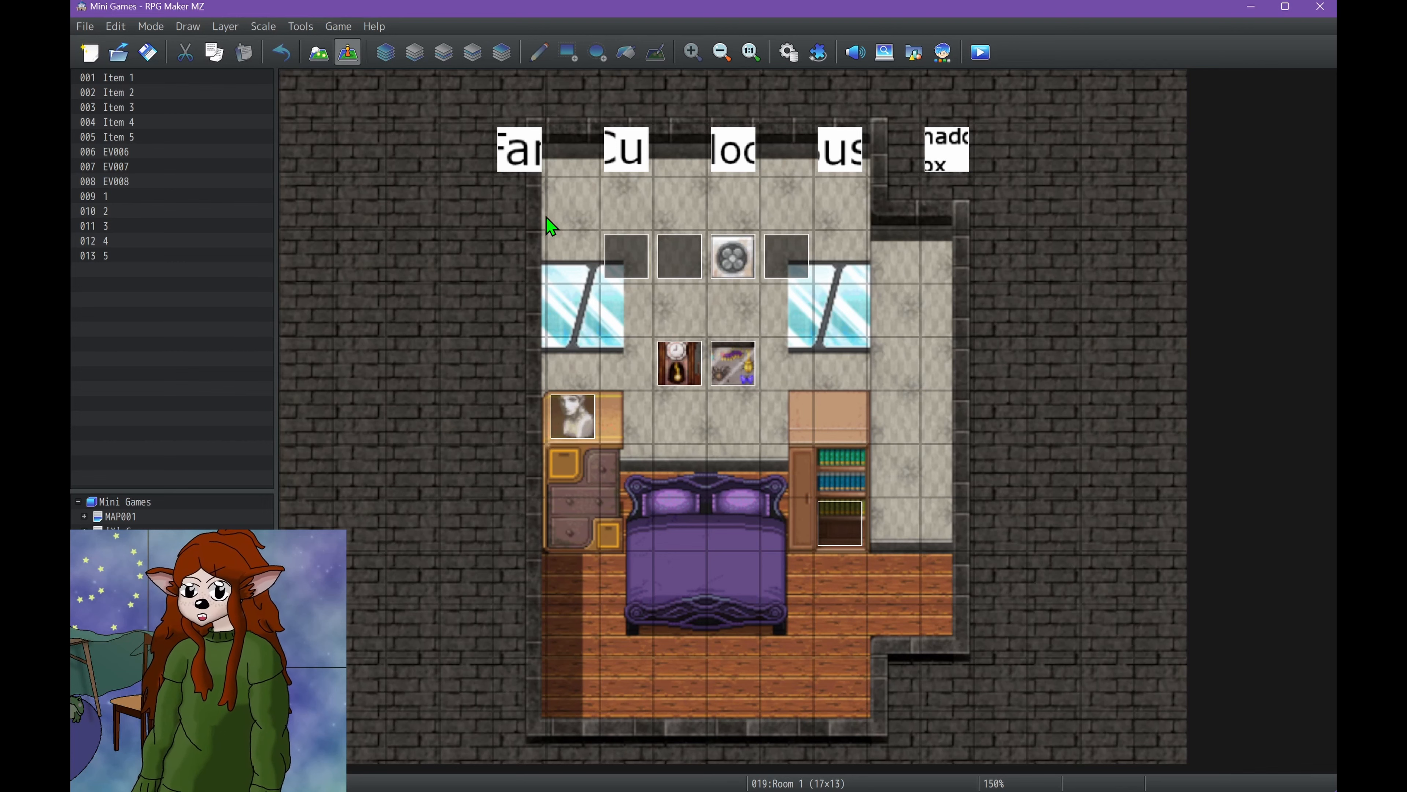
# - Inspect the word choices in the !$Letters image sheet for the Fan label event, leaving its graphic as is
pyautogui.doubleClick(520, 149)
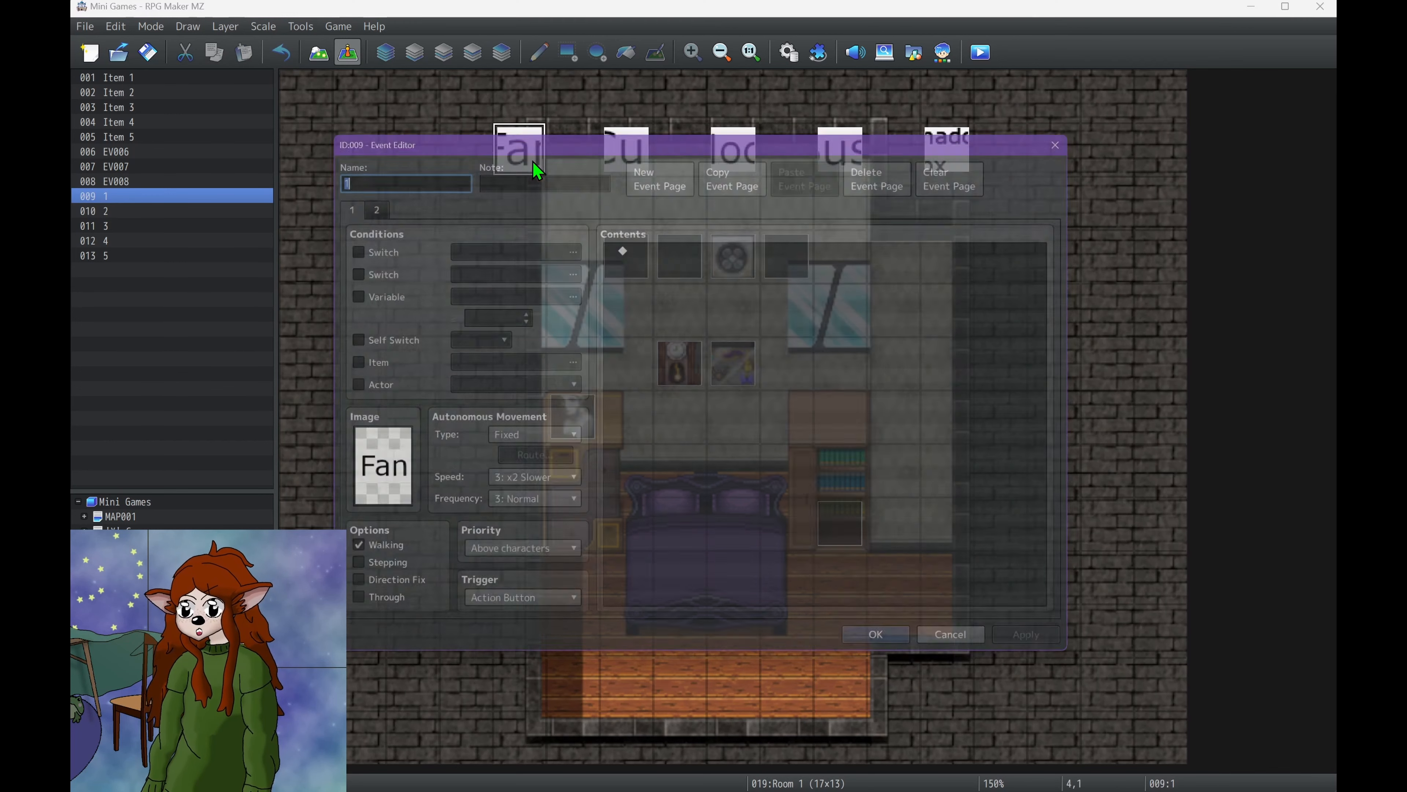
pyautogui.doubleClick(365, 471)
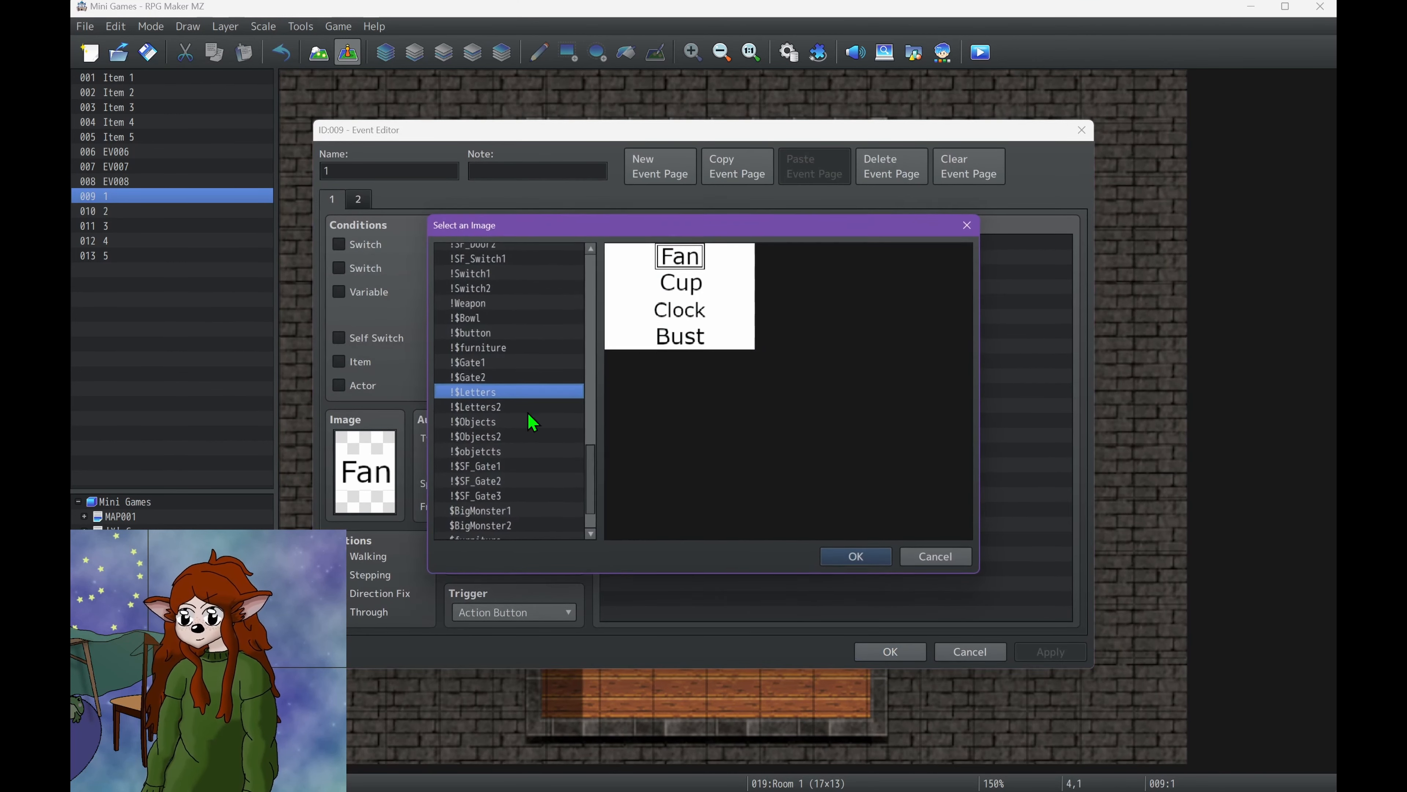
pyautogui.click(694, 287)
pyautogui.click(695, 320)
pyautogui.click(693, 339)
pyautogui.click(696, 265)
pyautogui.click(690, 308)
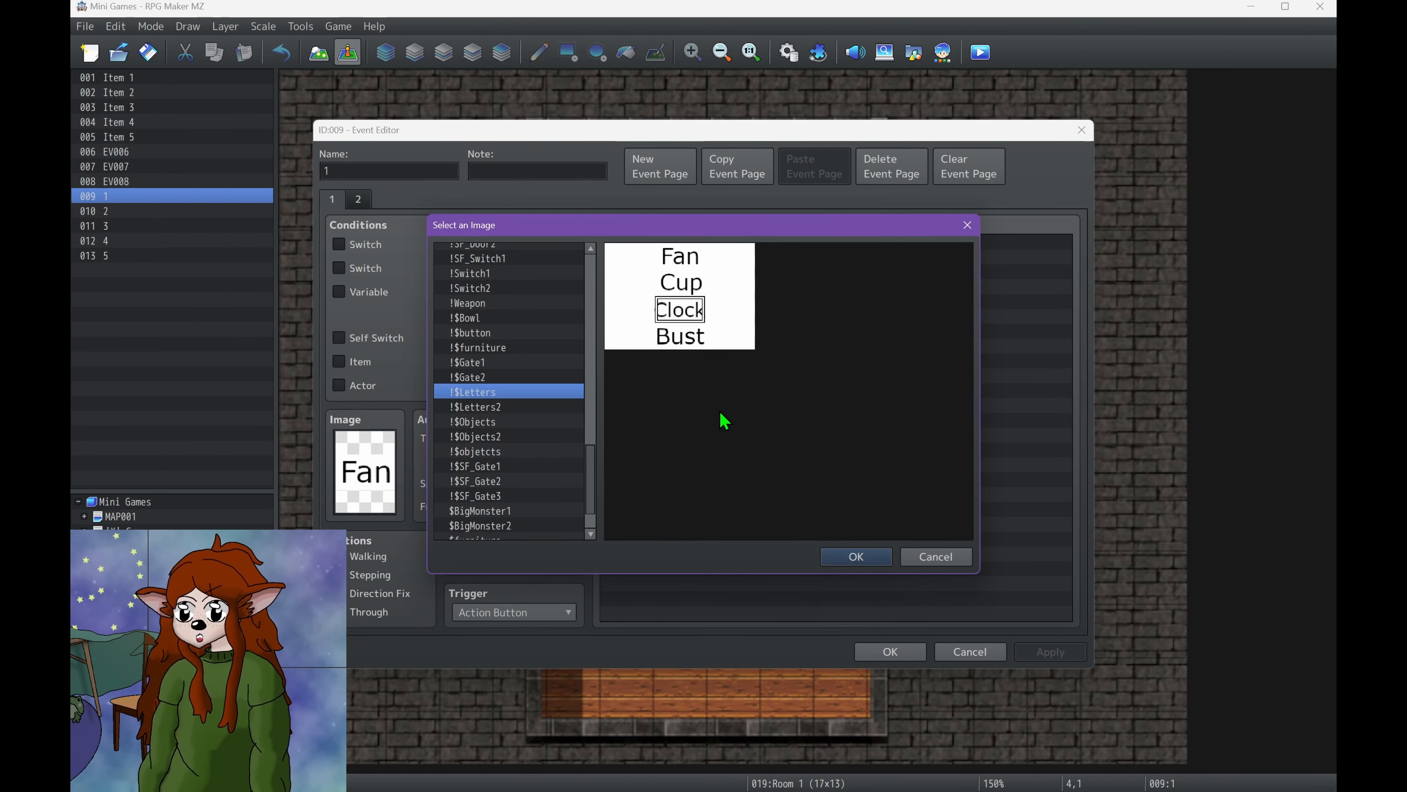
pyautogui.click(931, 557)
pyautogui.click(978, 656)
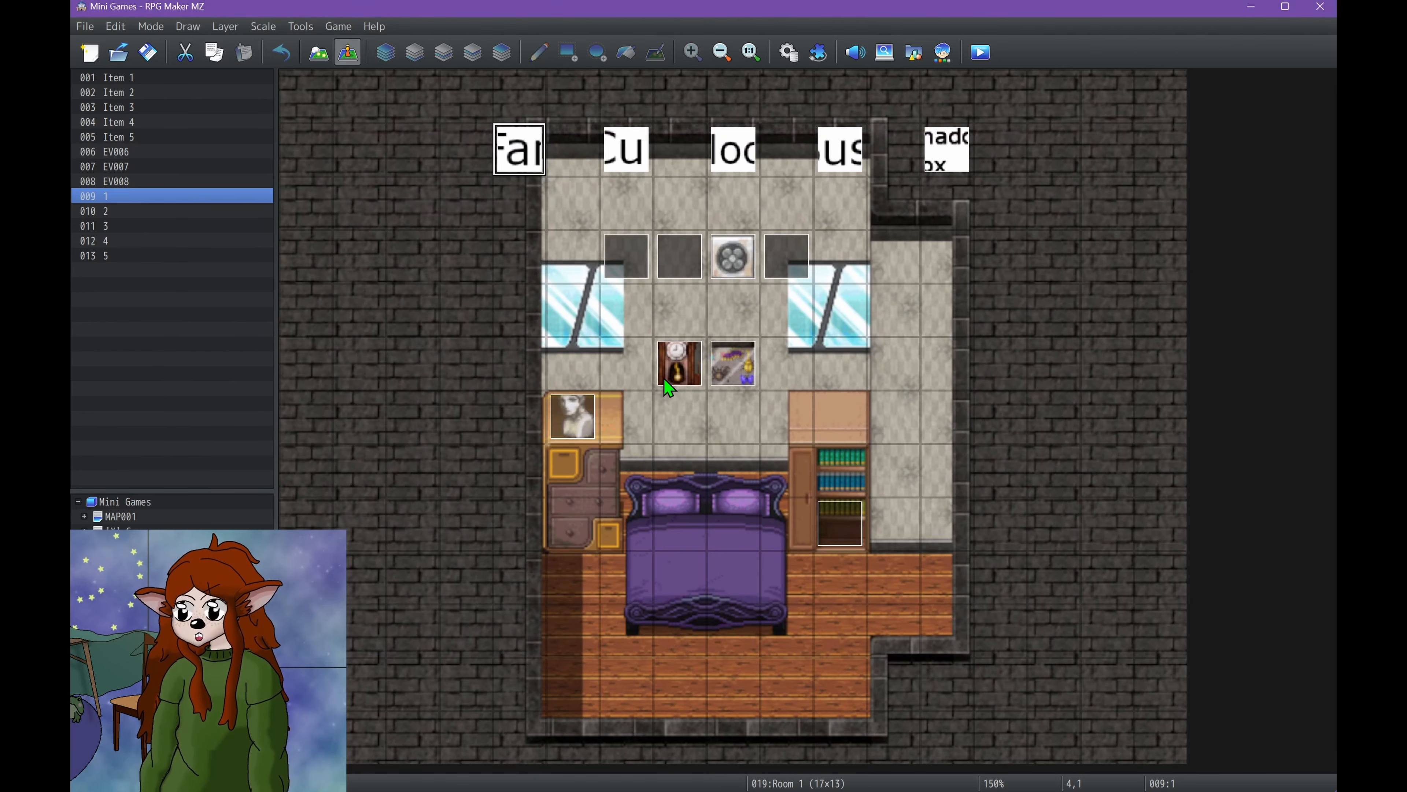
# - Examine both pages of the Fan label event and the second page of the Cup label event in Room 1
pyautogui.doubleClick(521, 169)
pyautogui.click(357, 201)
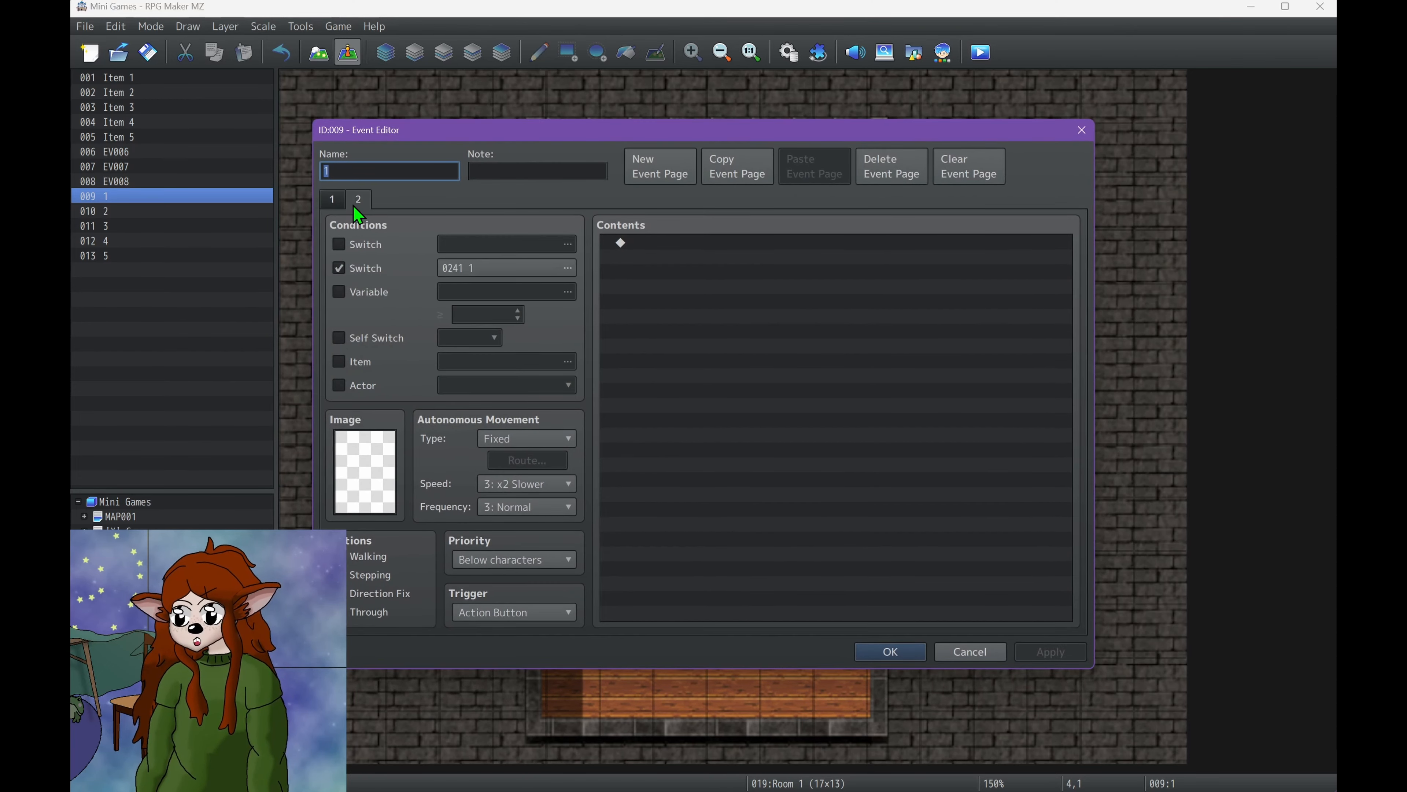
pyautogui.click(332, 199)
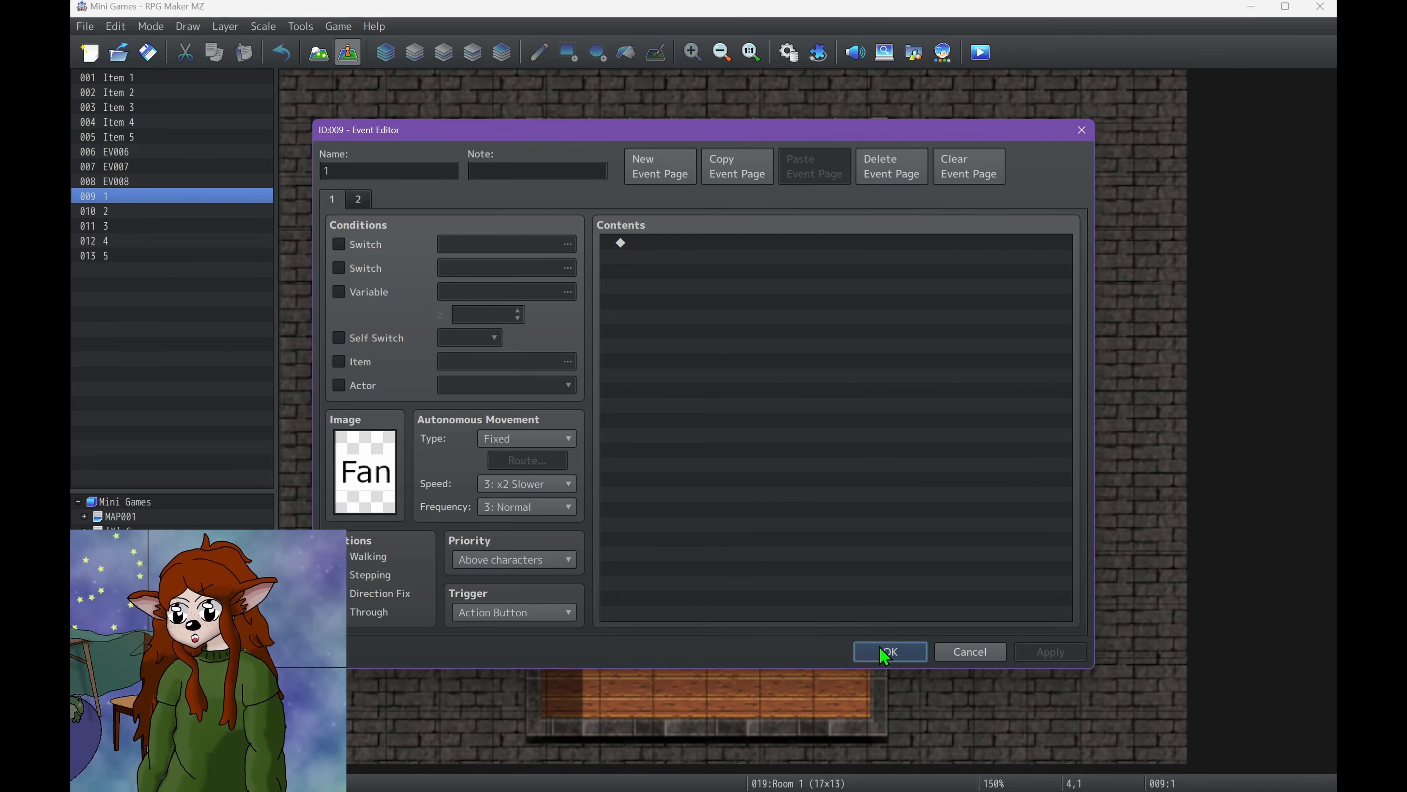
pyautogui.click(890, 652)
pyautogui.doubleClick(626, 149)
pyautogui.click(363, 201)
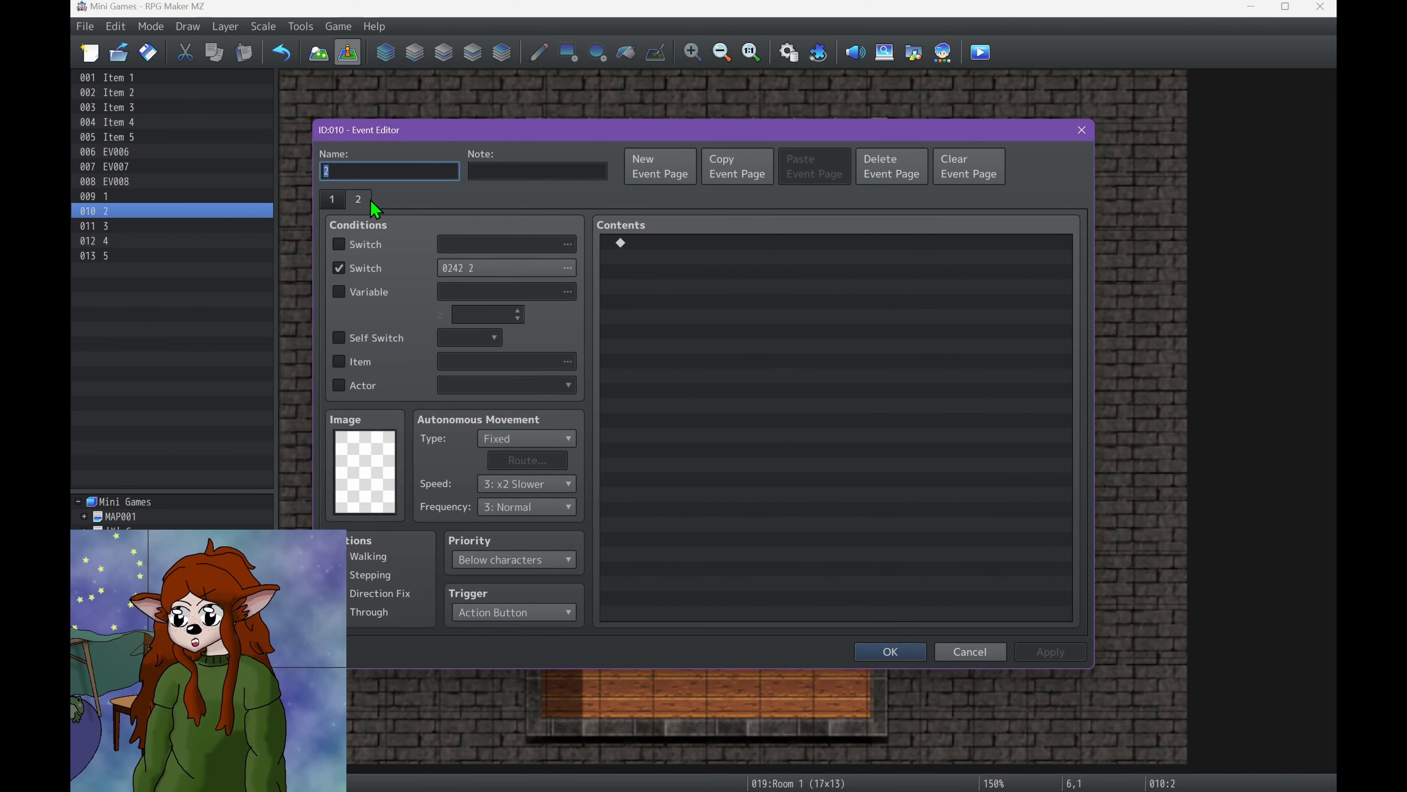
pyautogui.click(888, 653)
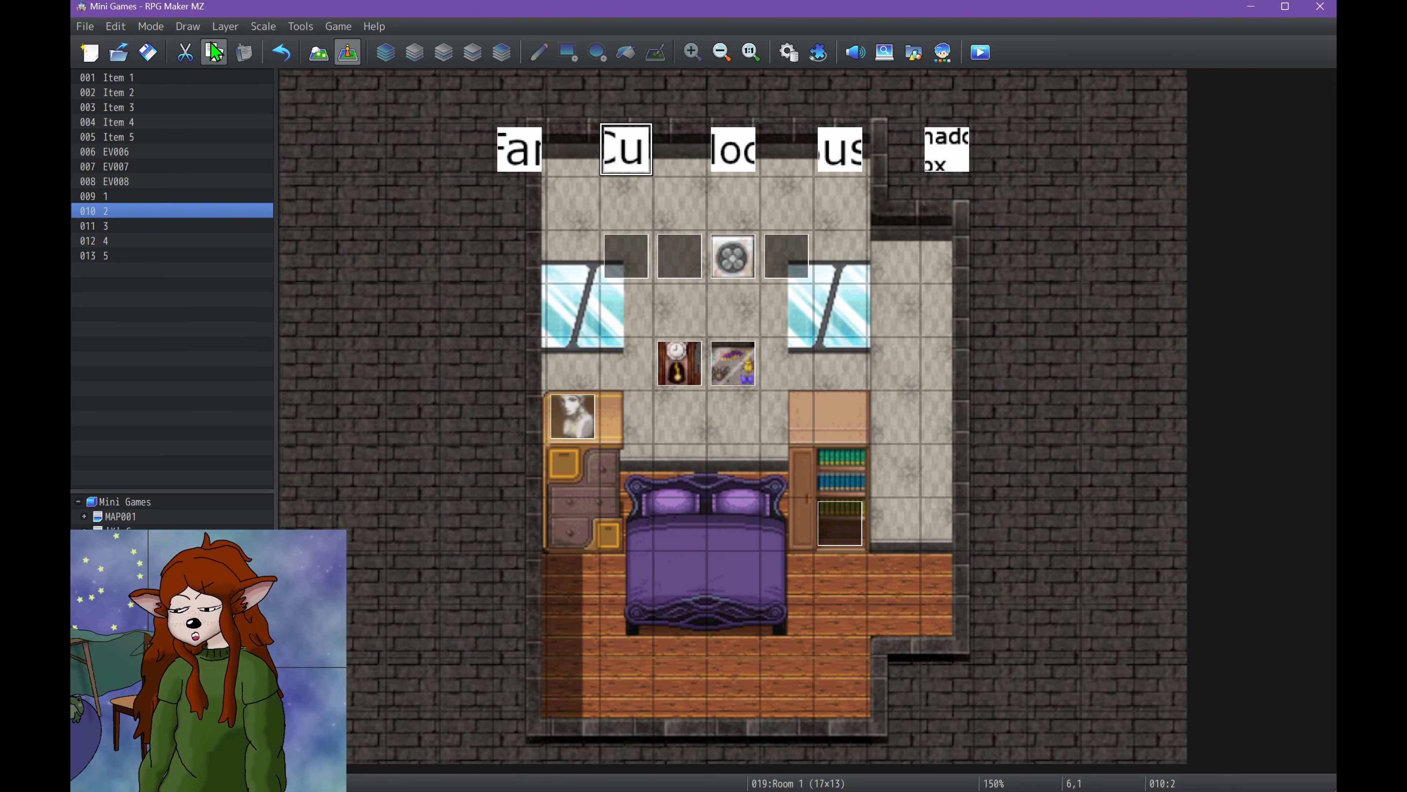
# - Look over event EV007 and go through EV006's commands from the party member changes to the timer start and Erase Event
pyautogui.doubleClick(626, 256)
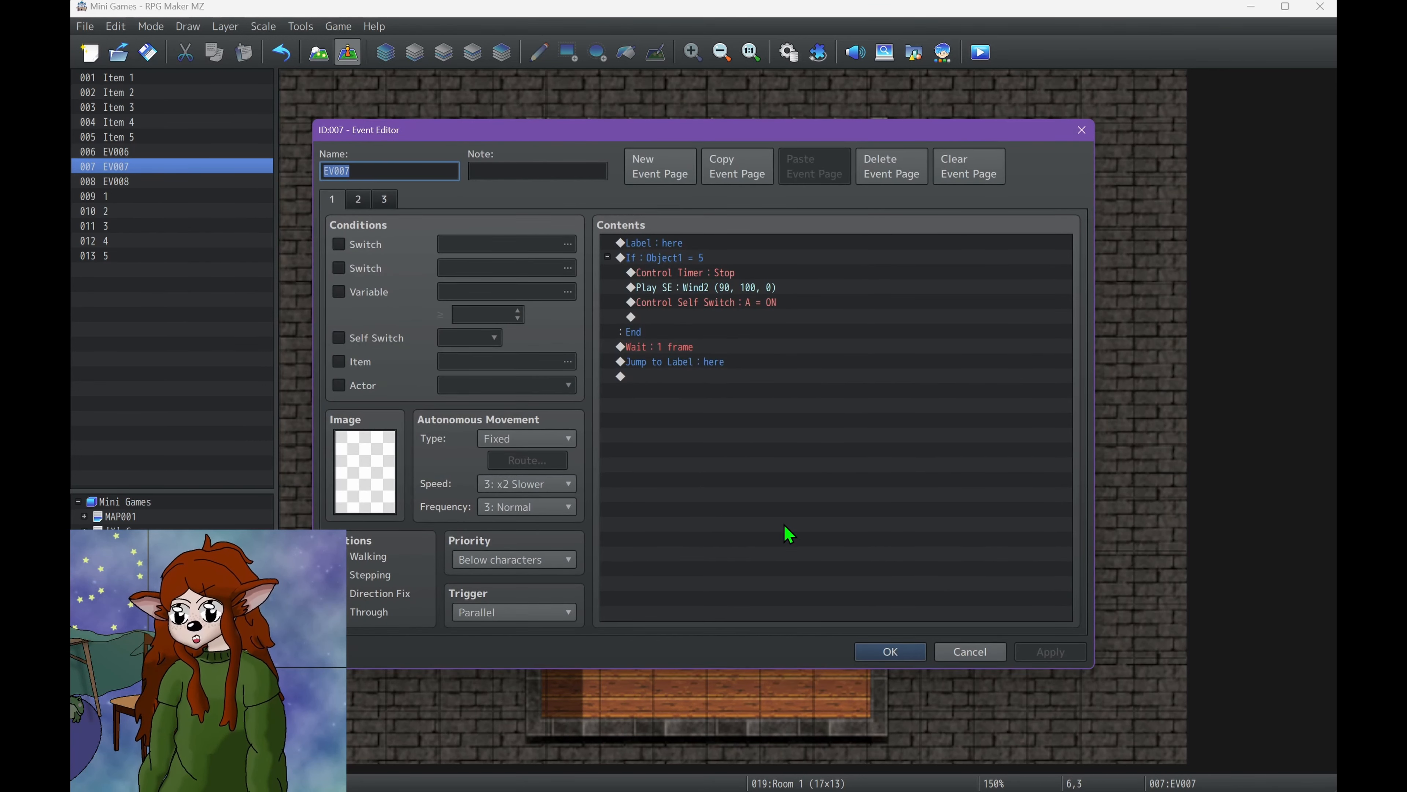
pyautogui.click(913, 654)
pyautogui.doubleClick(688, 263)
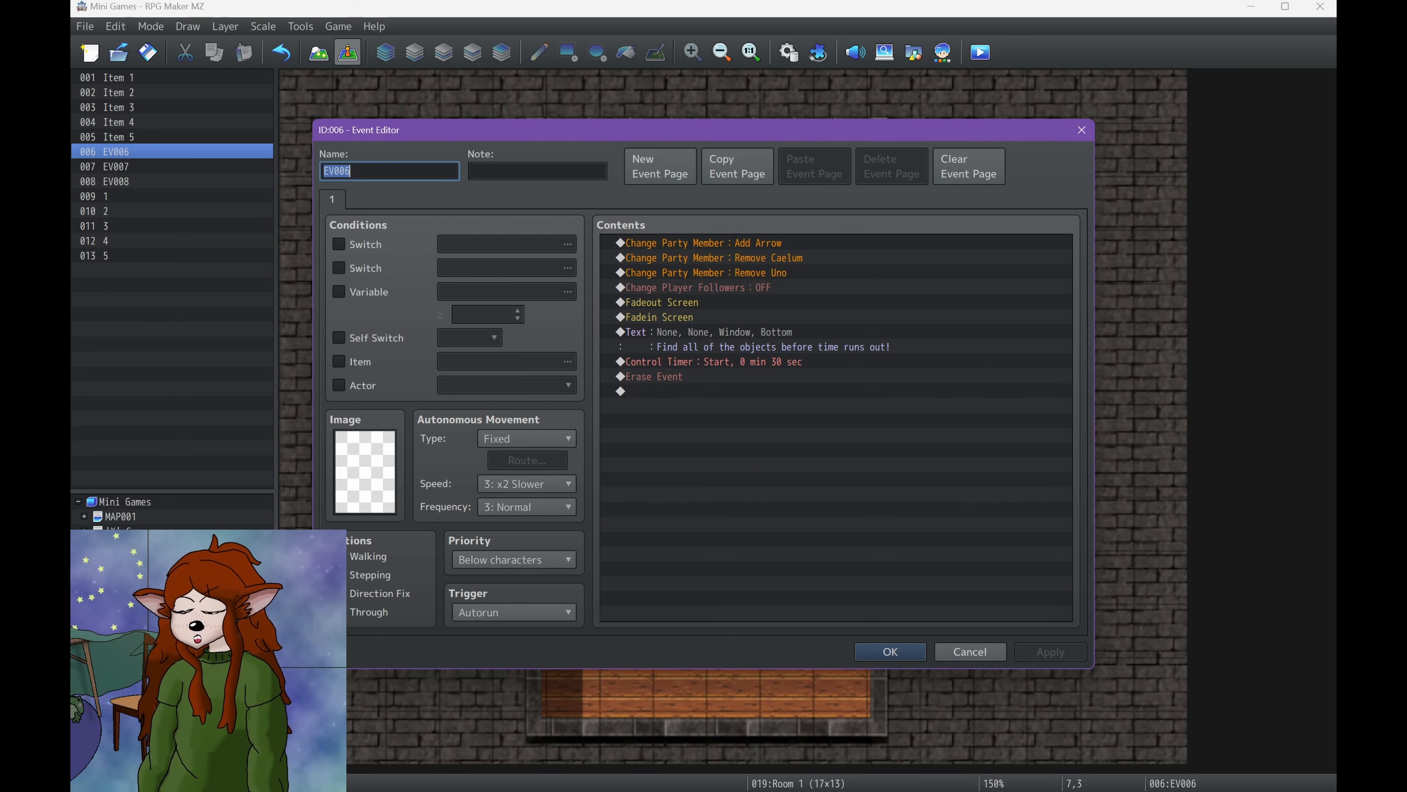
pyautogui.click(735, 249)
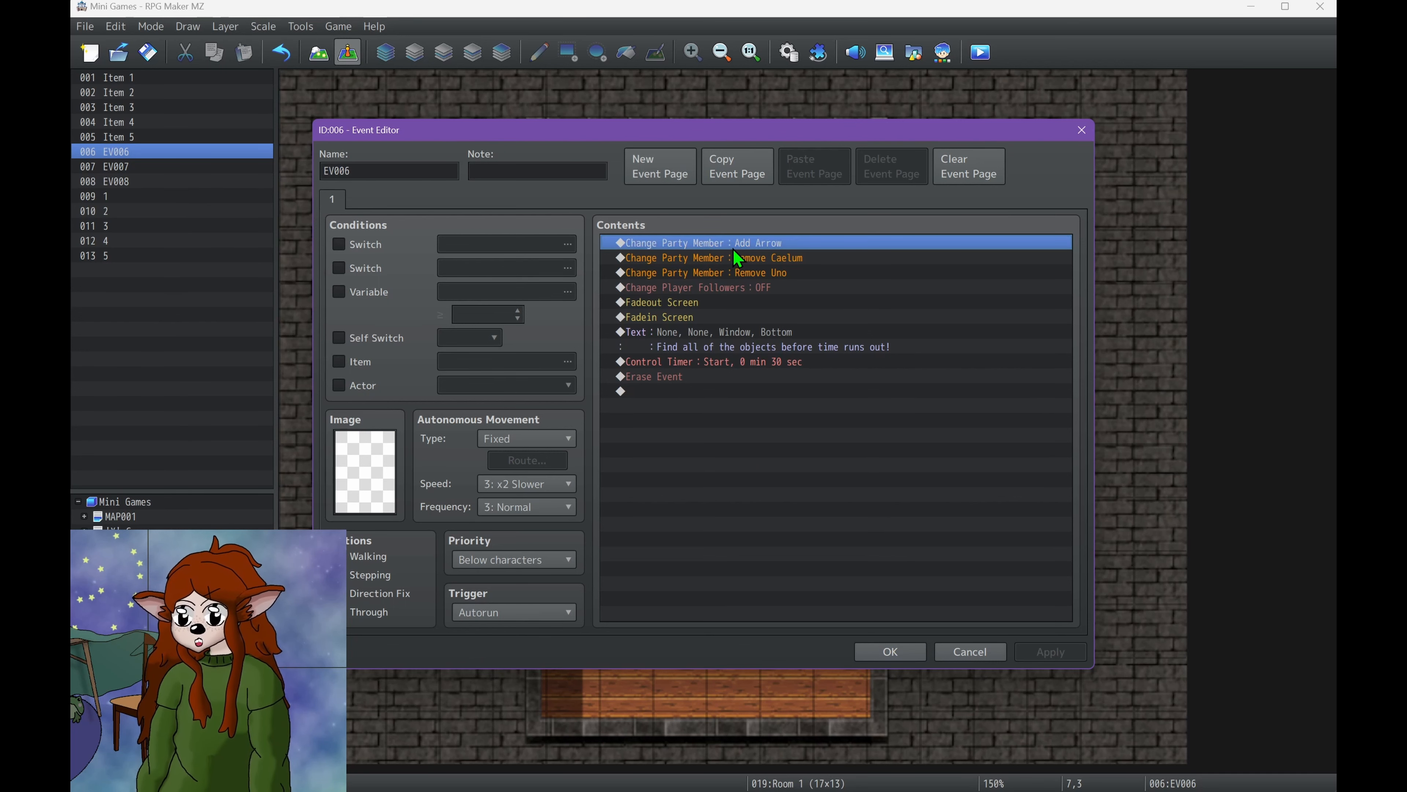
pyautogui.click(740, 259)
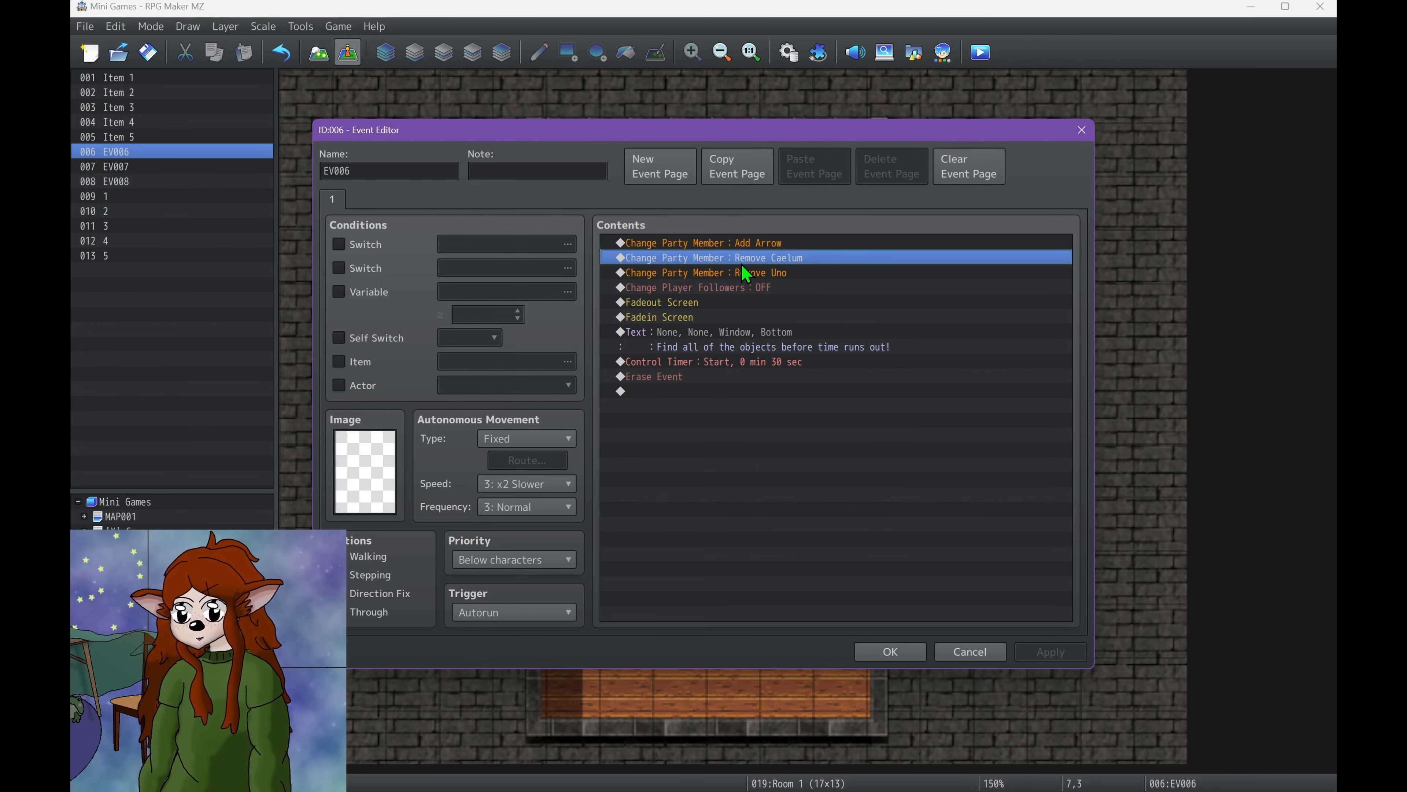
pyautogui.click(763, 286)
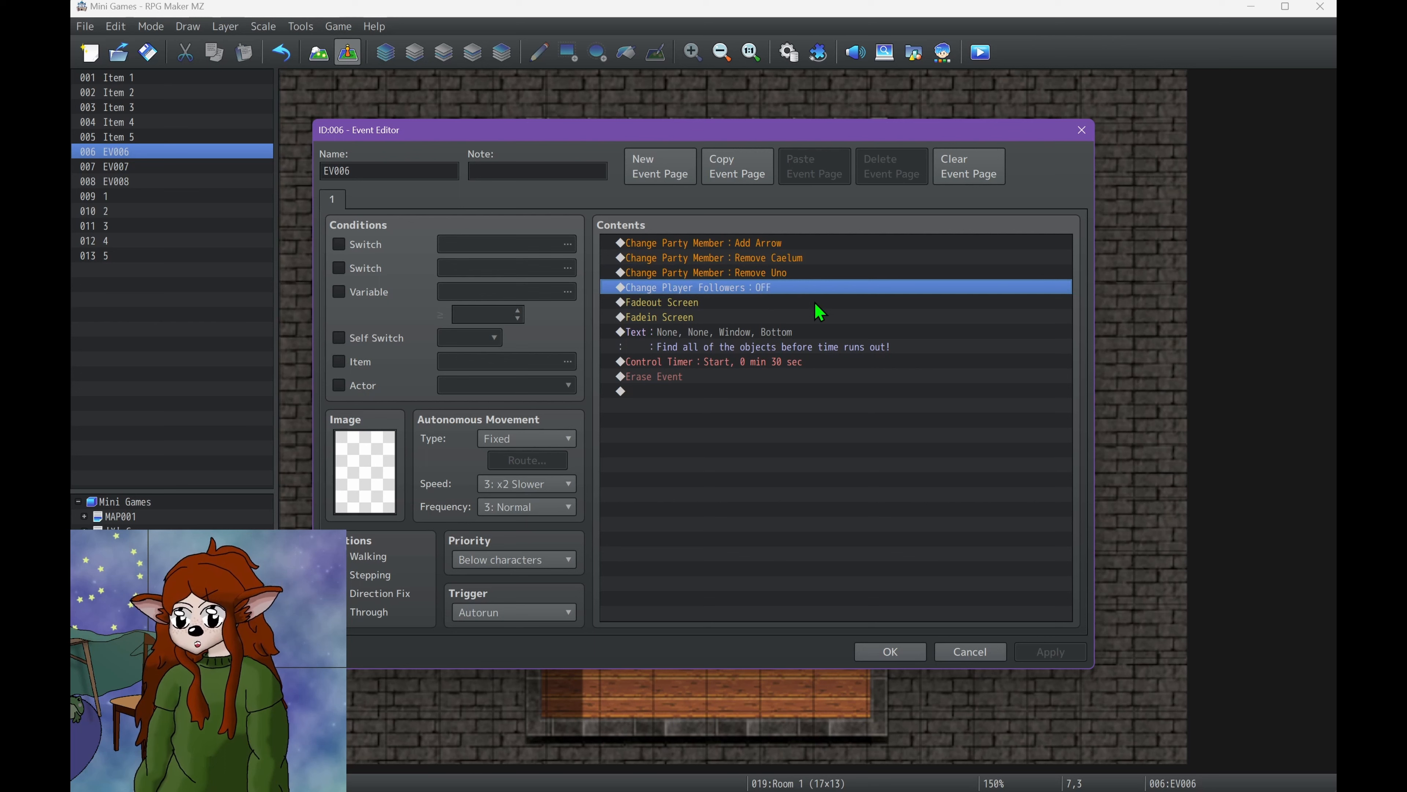
pyautogui.click(732, 304)
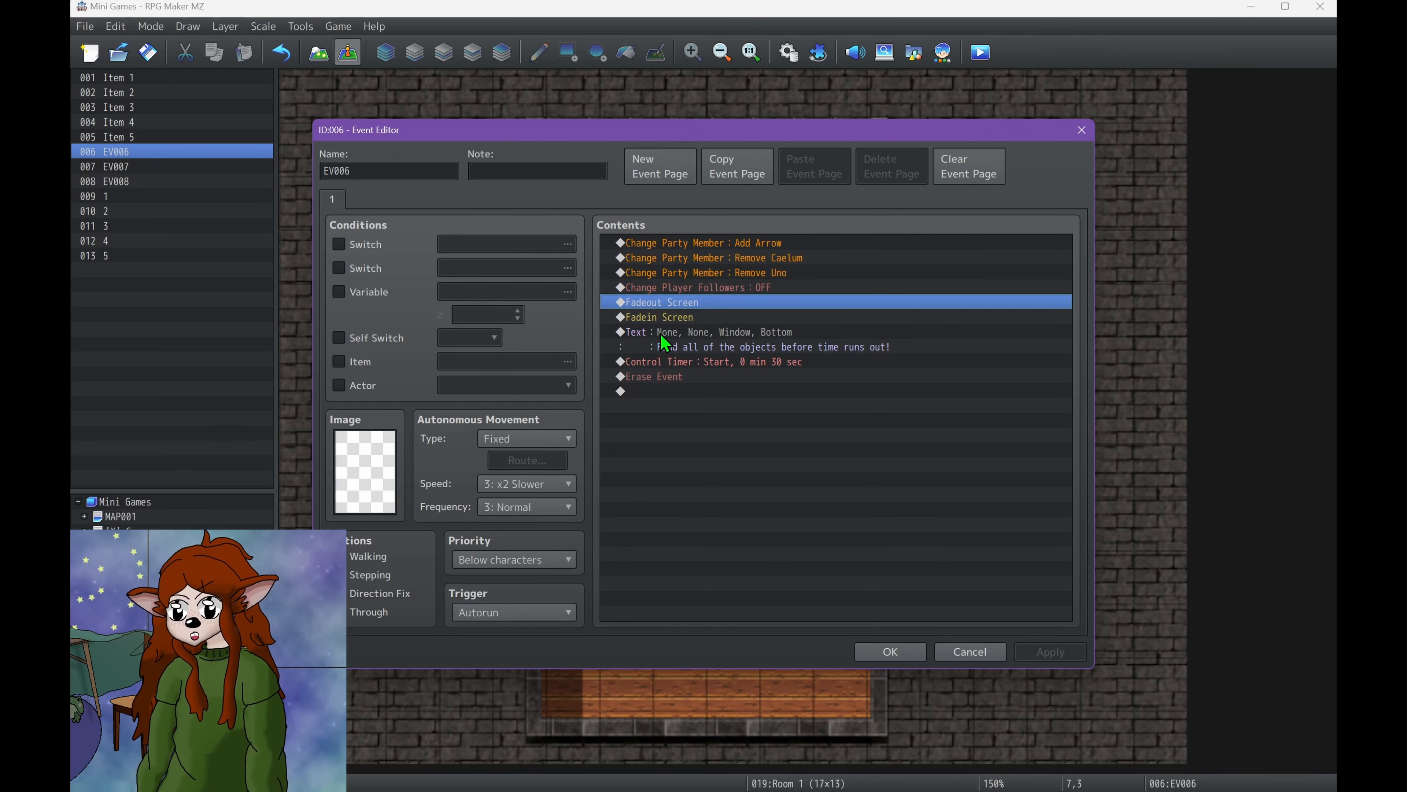
pyautogui.click(677, 318)
pyautogui.click(679, 304)
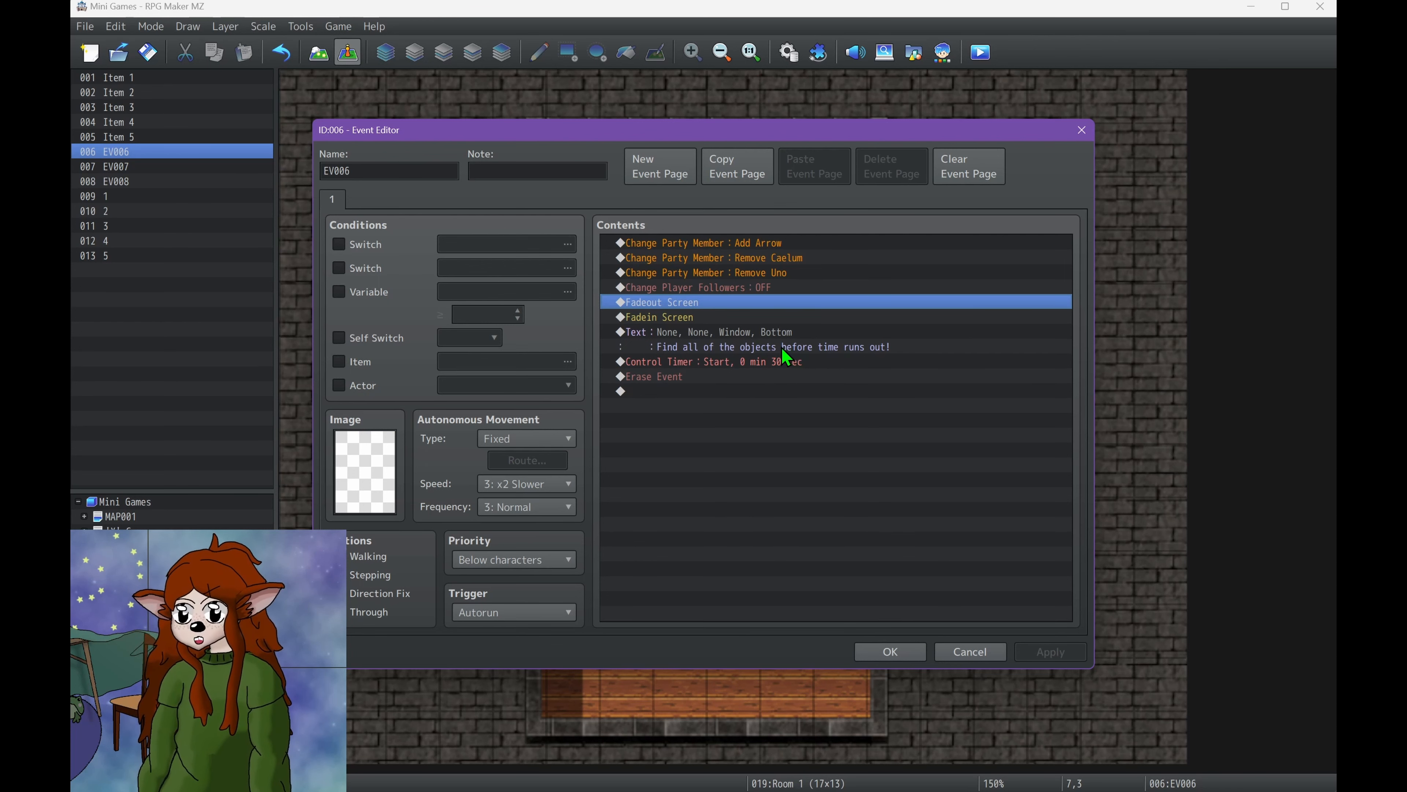
pyautogui.click(740, 335)
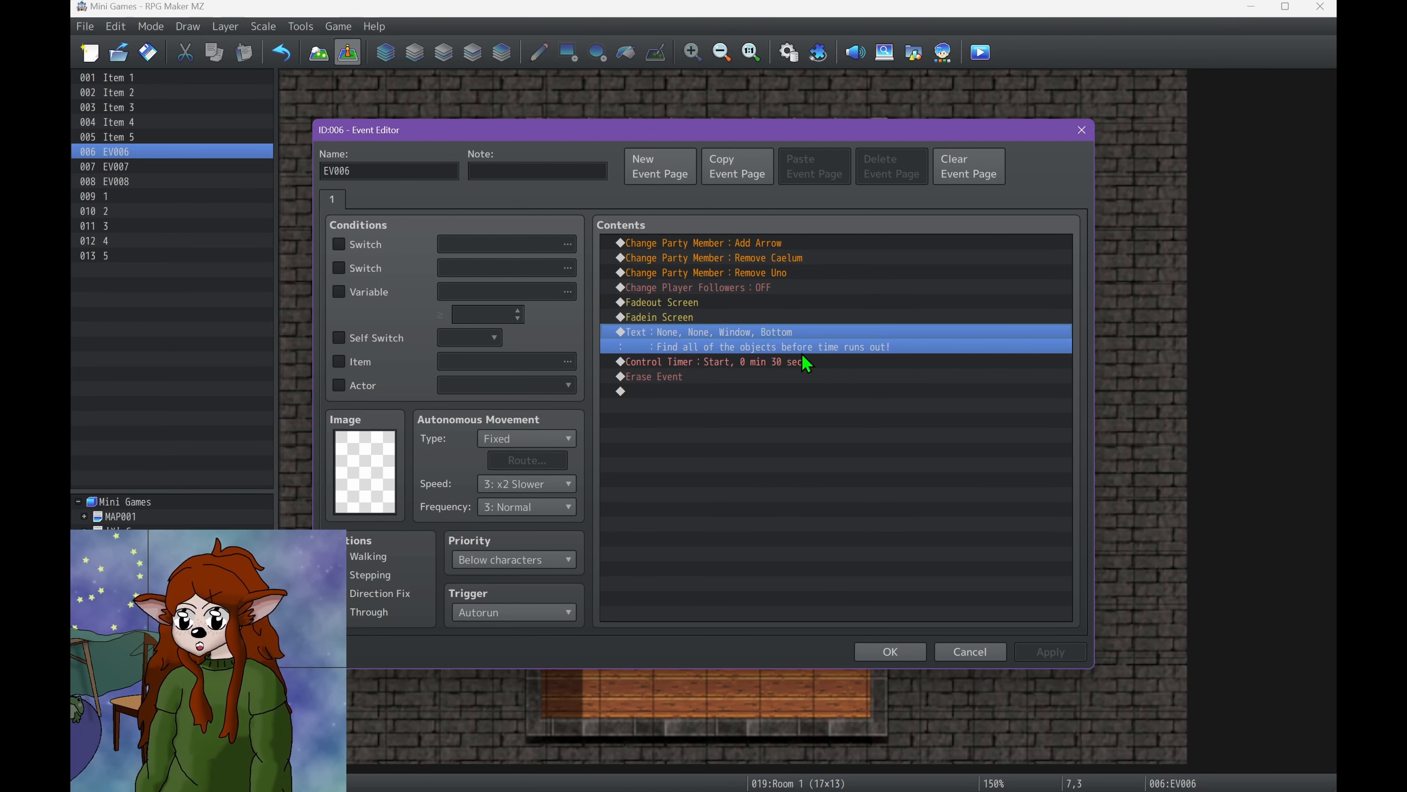
pyautogui.click(770, 365)
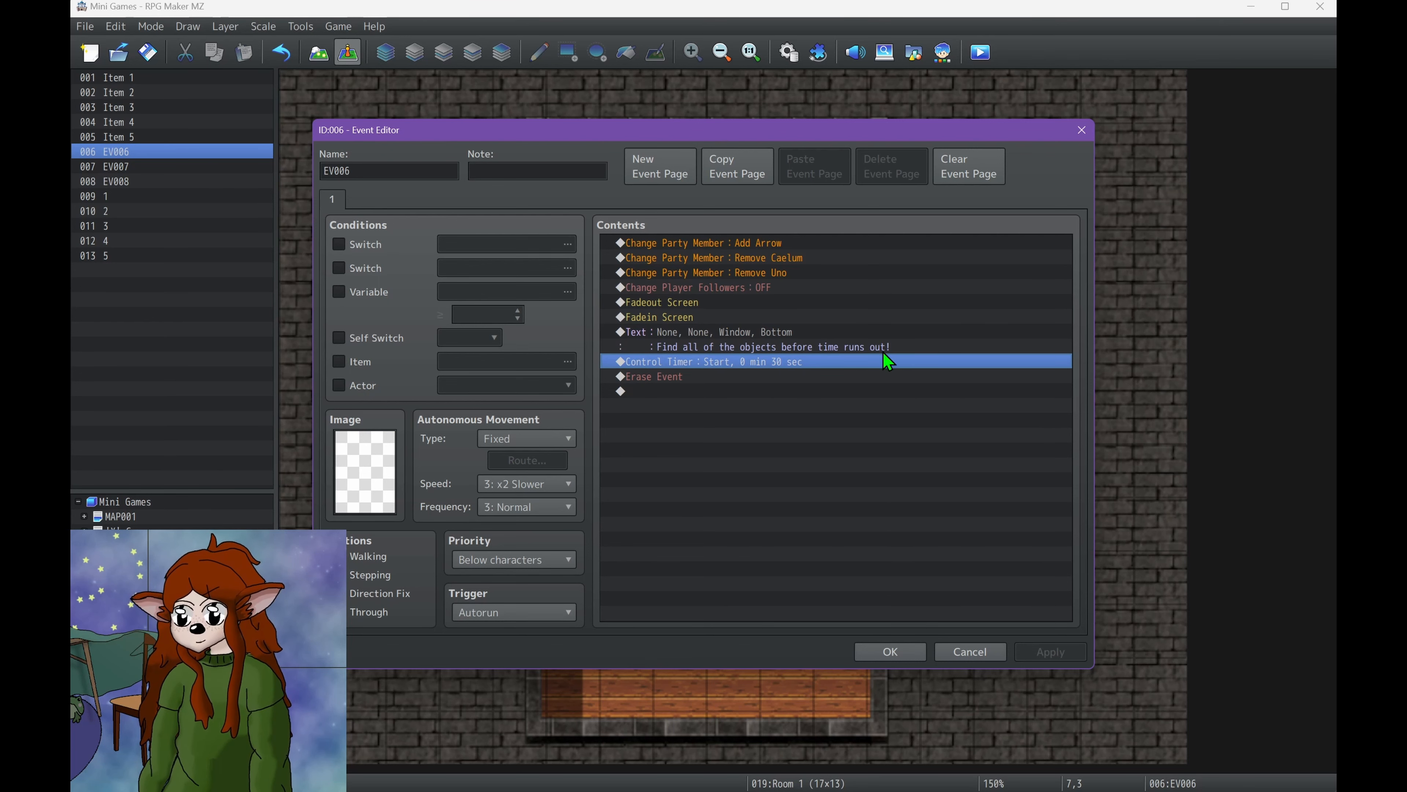
pyautogui.click(694, 379)
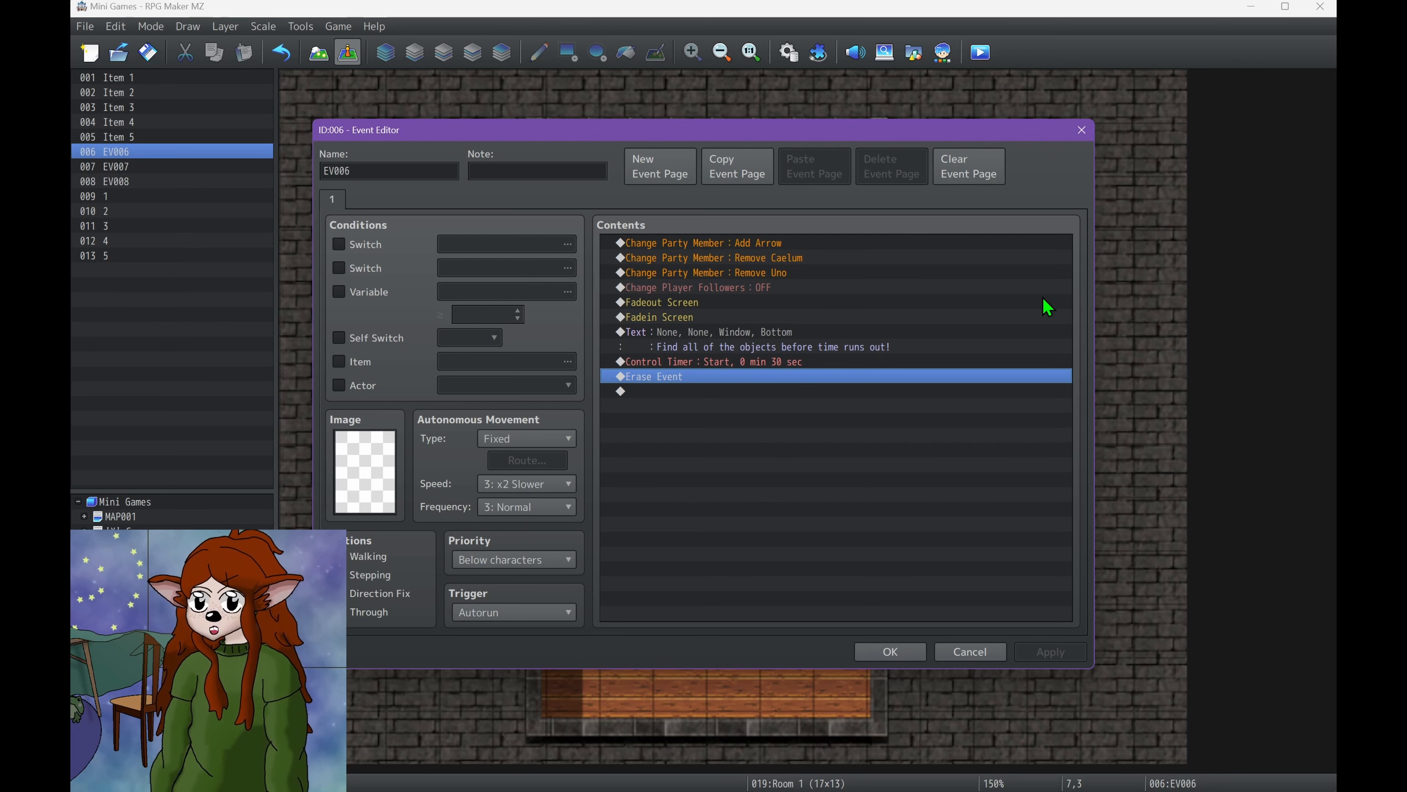
pyautogui.click(978, 644)
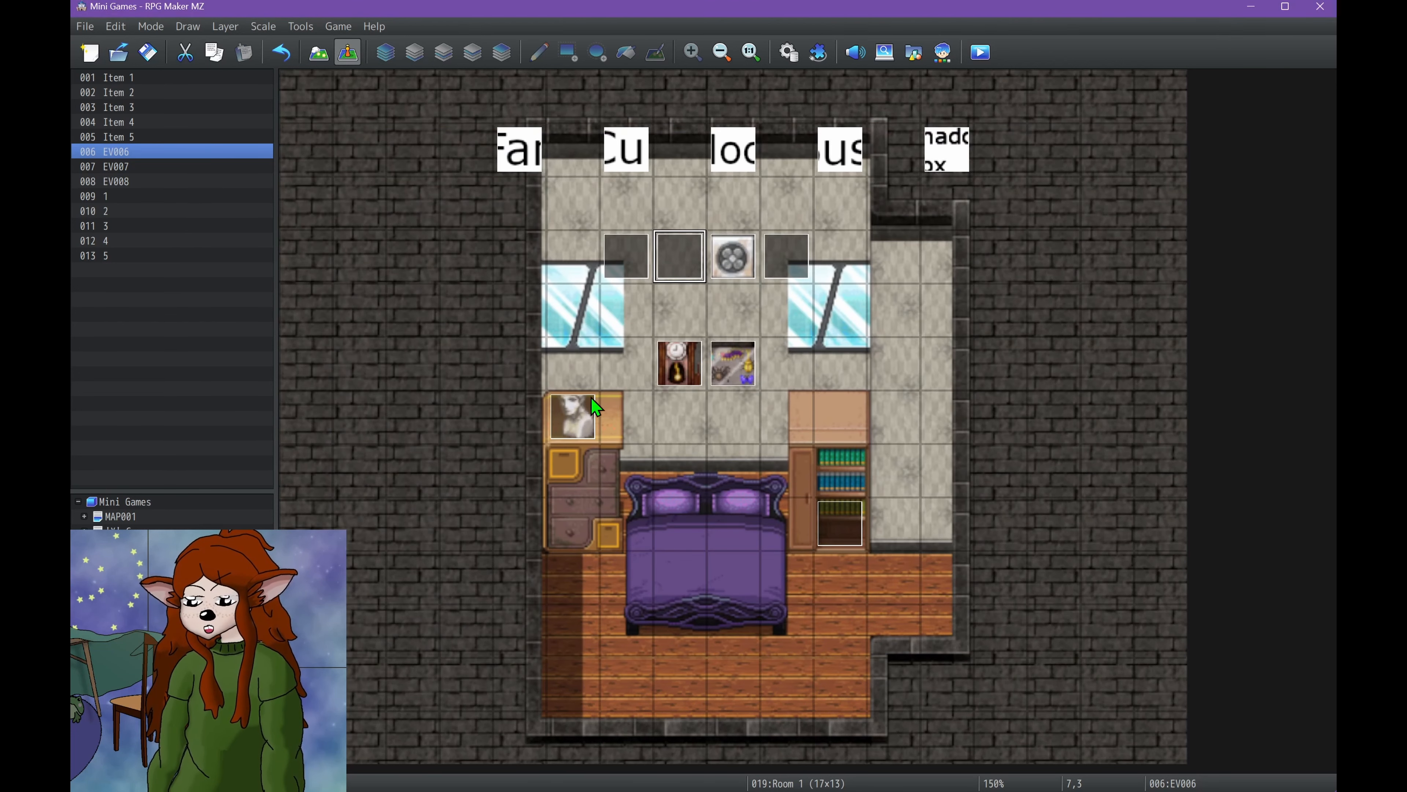
# - Examine the commands on the fan object's Item 1 event and the conditions on its second page
pyautogui.doubleClick(729, 275)
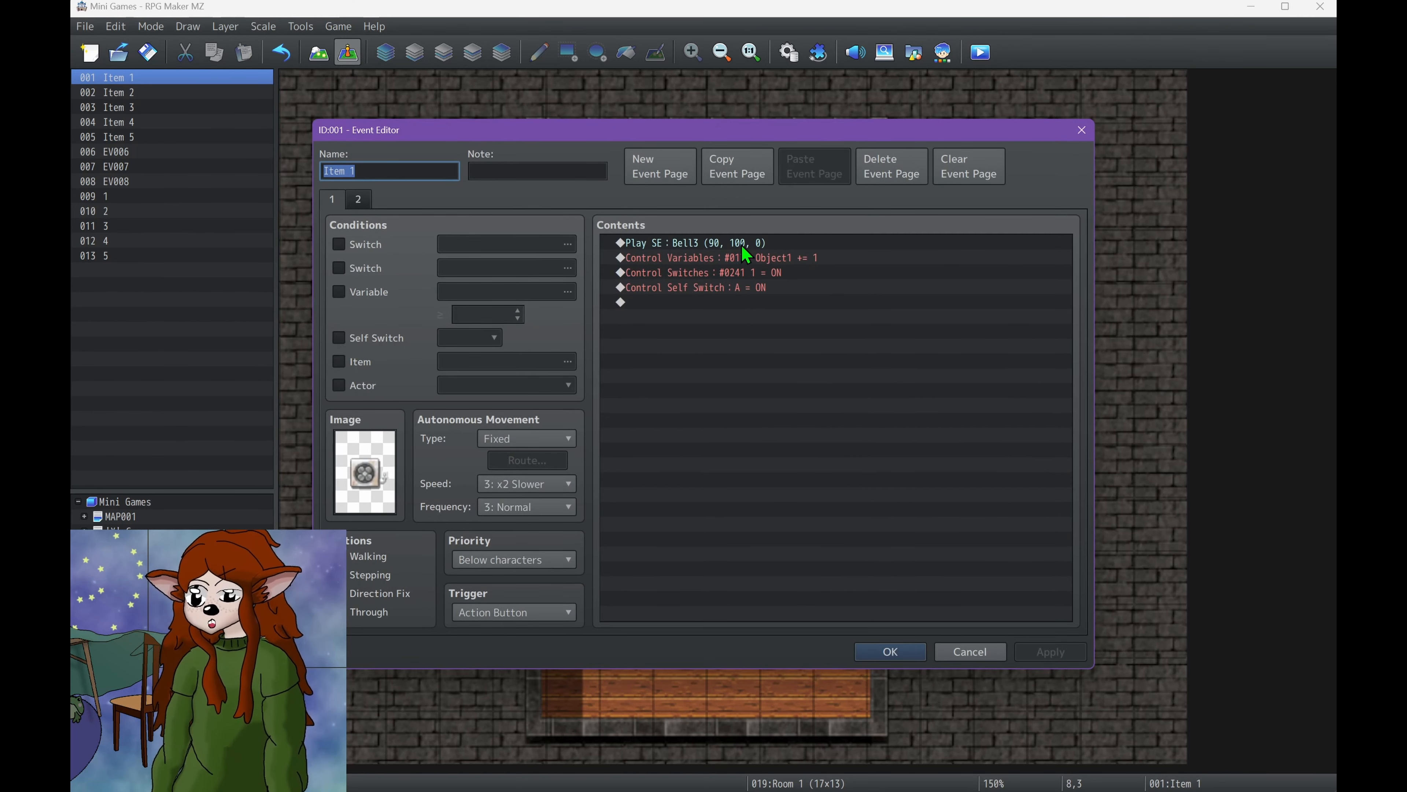
pyautogui.click(744, 249)
pyautogui.click(746, 258)
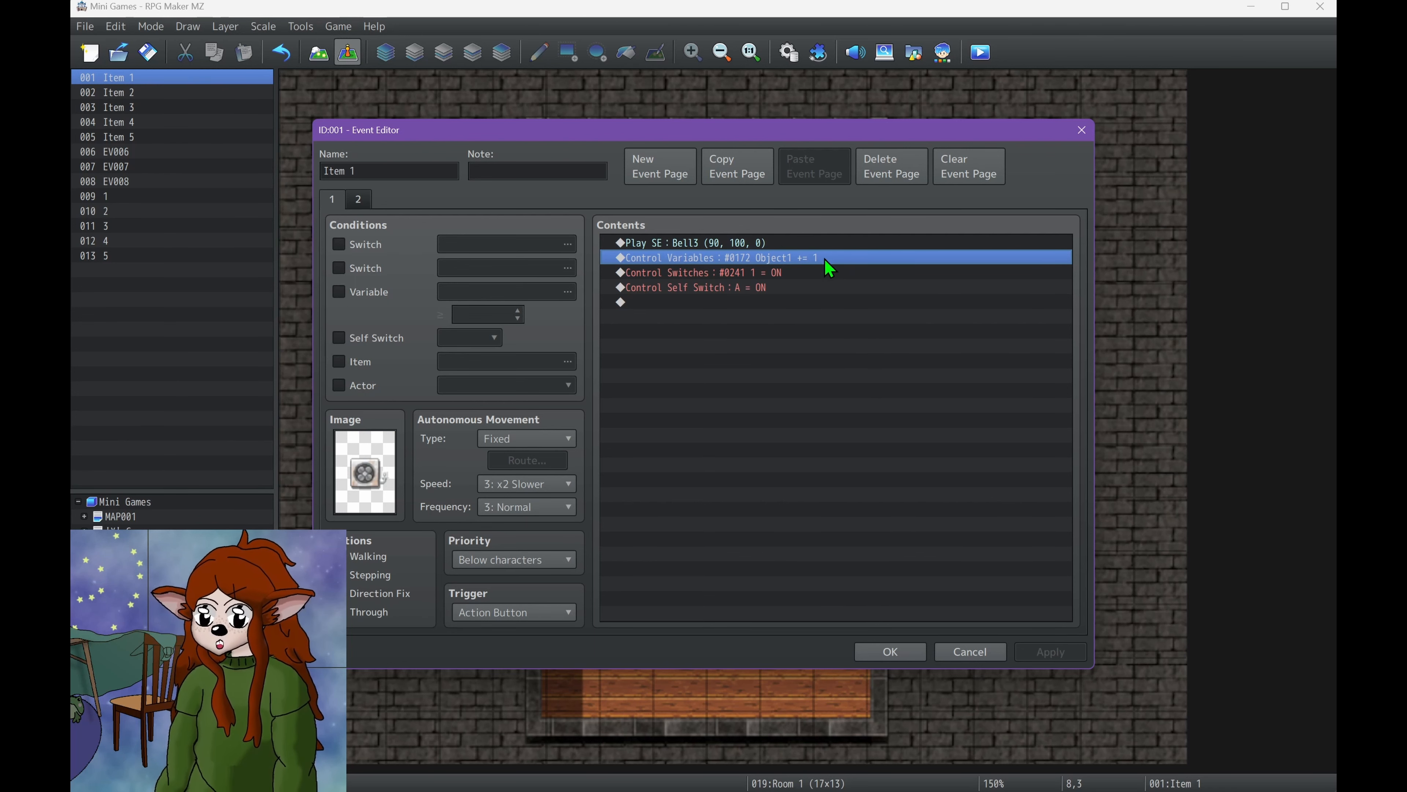
pyautogui.click(712, 274)
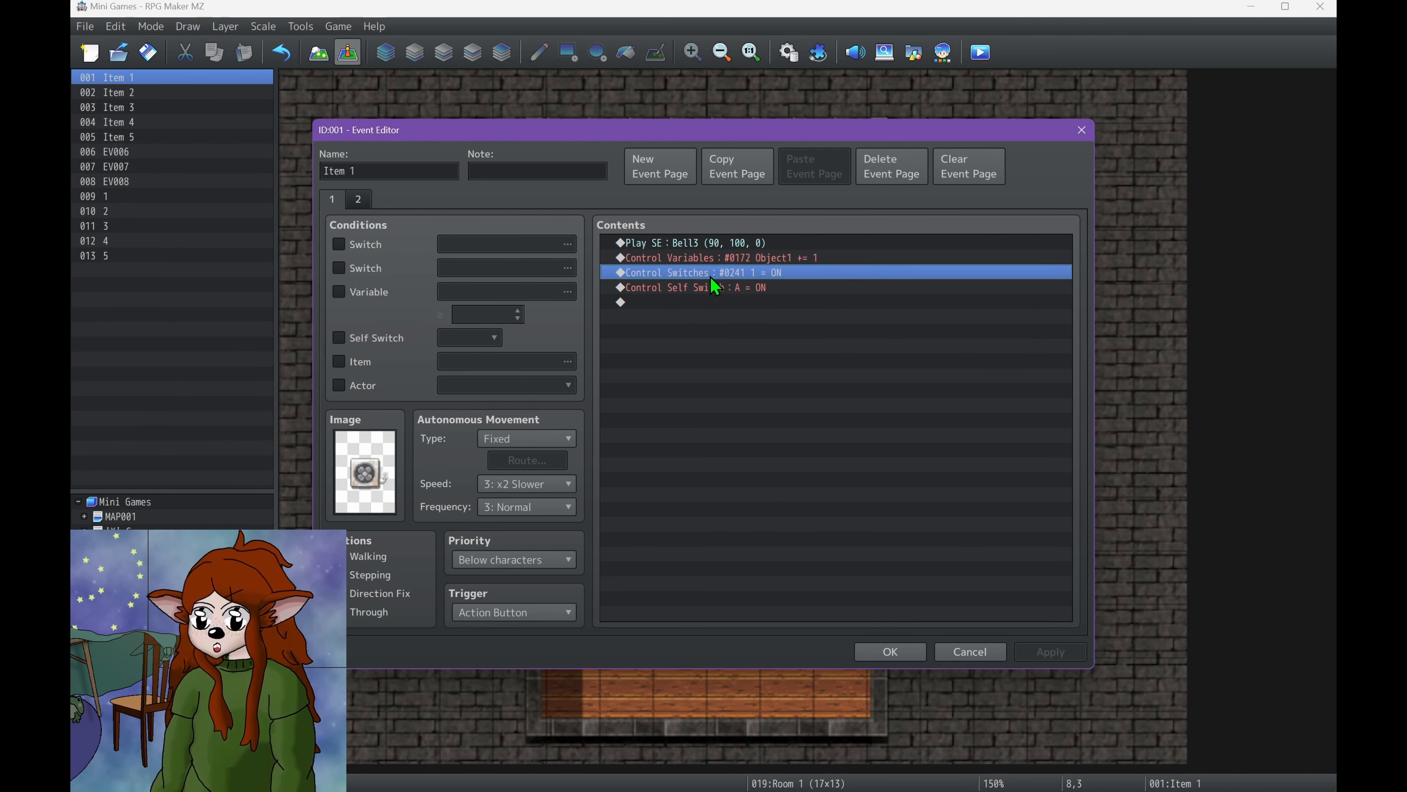
pyautogui.click(741, 303)
pyautogui.click(357, 198)
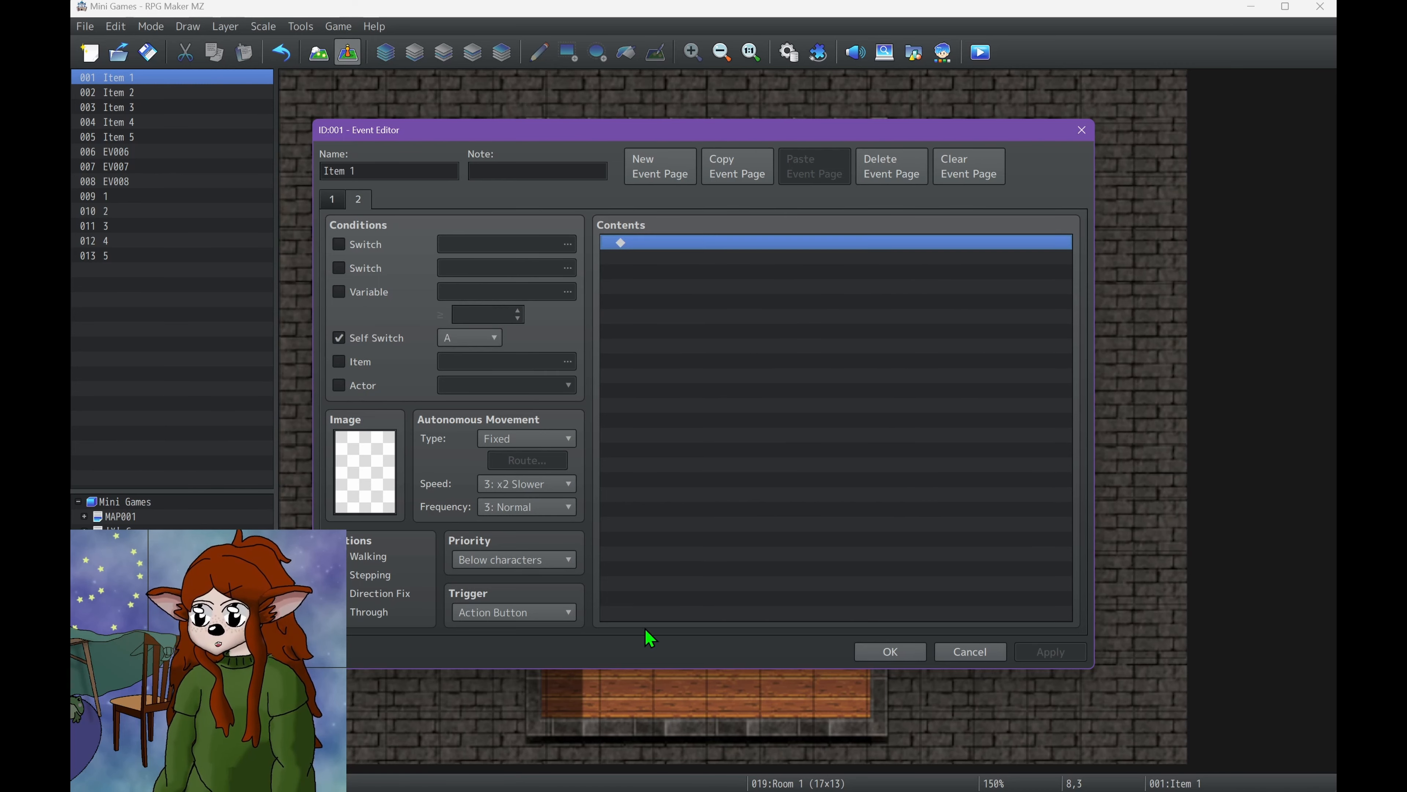
pyautogui.click(864, 648)
# - Check the Fan label event's second-page switch condition against its first page
pyautogui.doubleClick(521, 143)
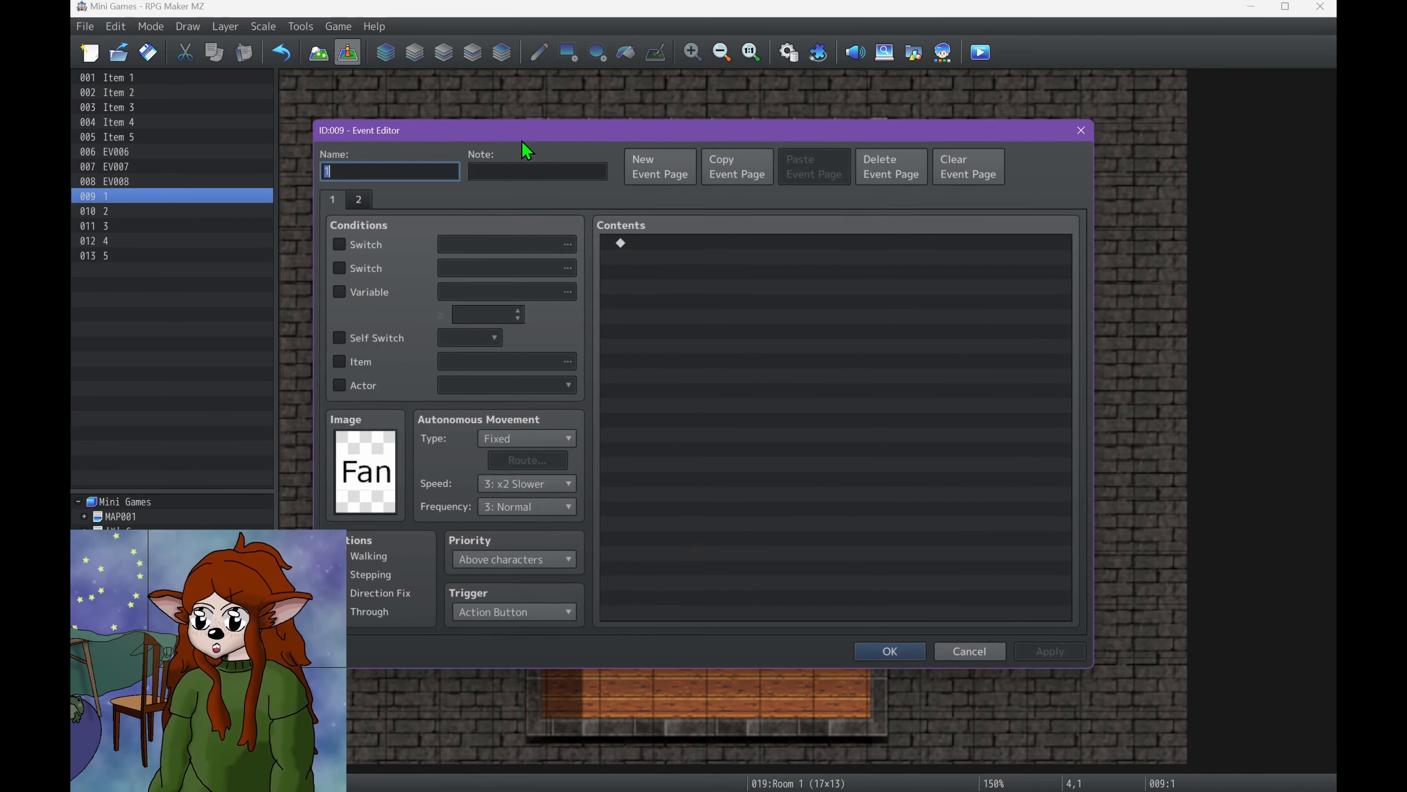
pyautogui.click(359, 200)
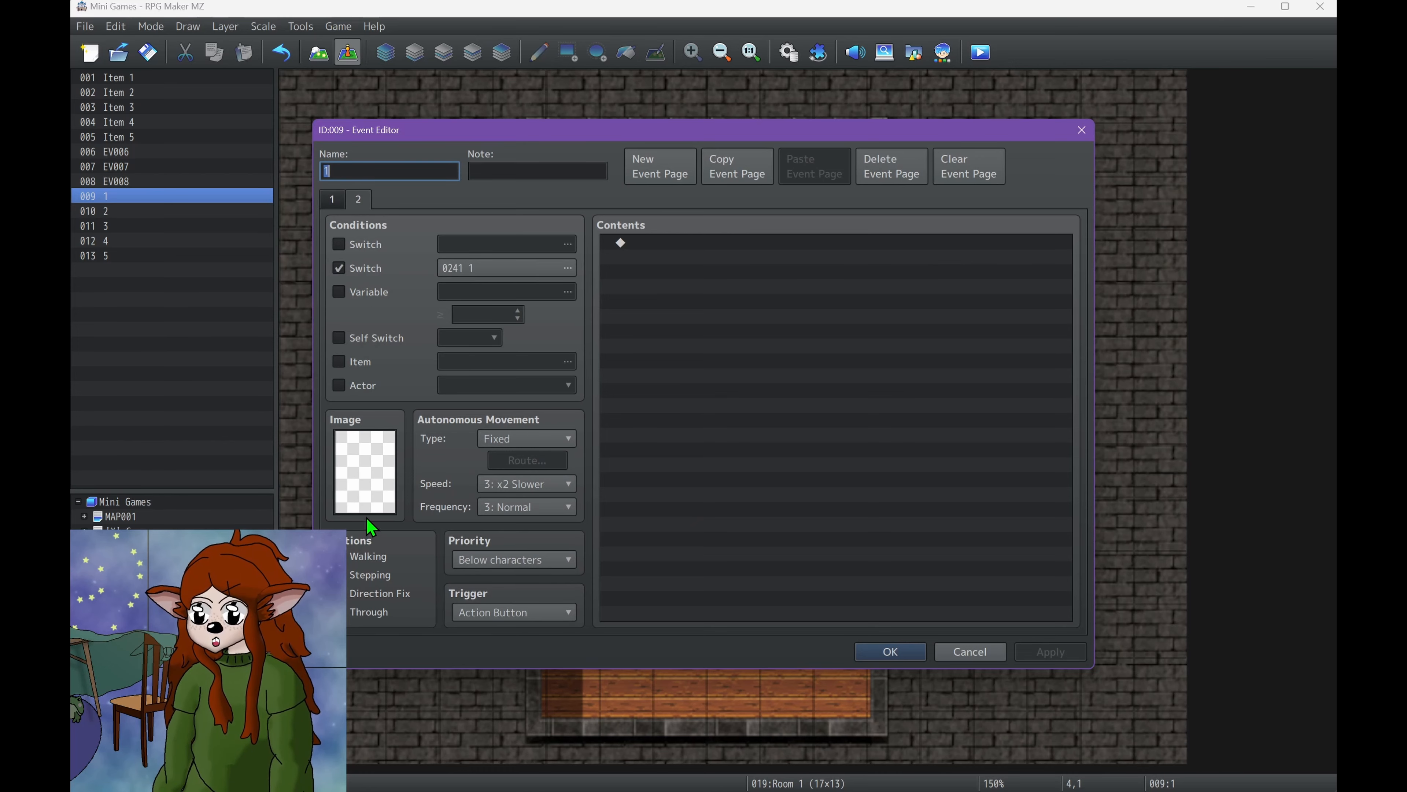
pyautogui.click(332, 199)
pyautogui.click(885, 650)
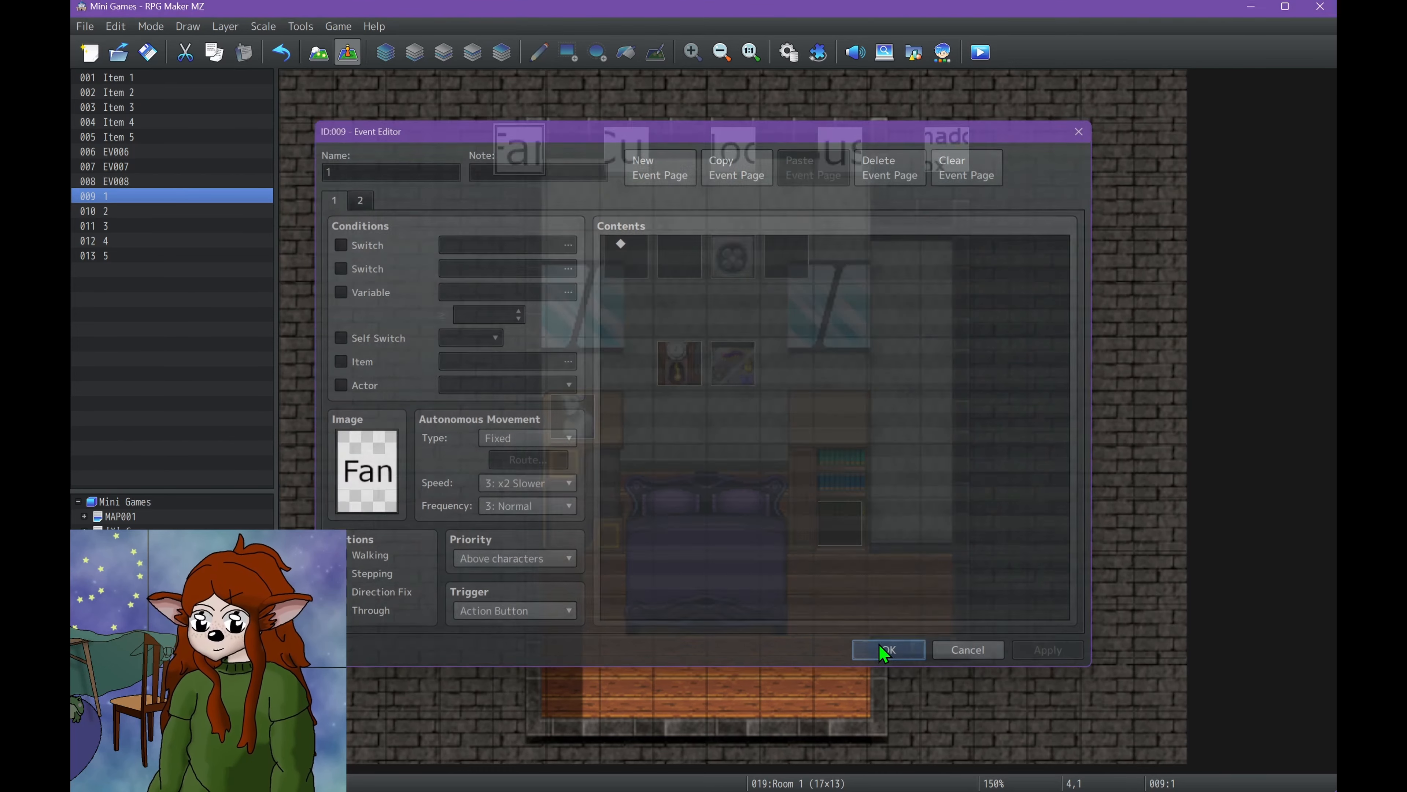
# - Examine the bust's Item 2 event commands and the switch condition on the Bust label event's second page
pyautogui.doubleClick(579, 421)
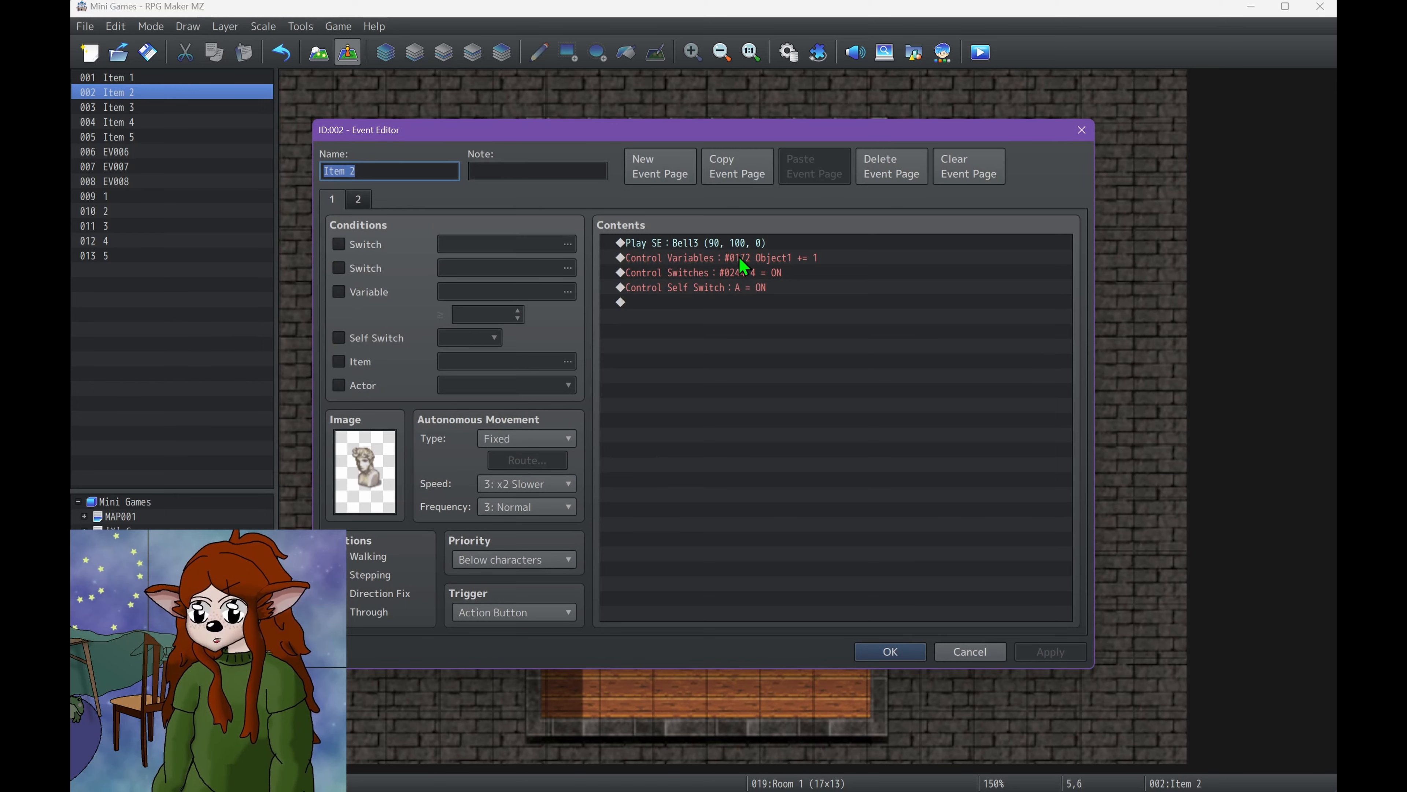
pyautogui.click(748, 272)
pyautogui.click(803, 262)
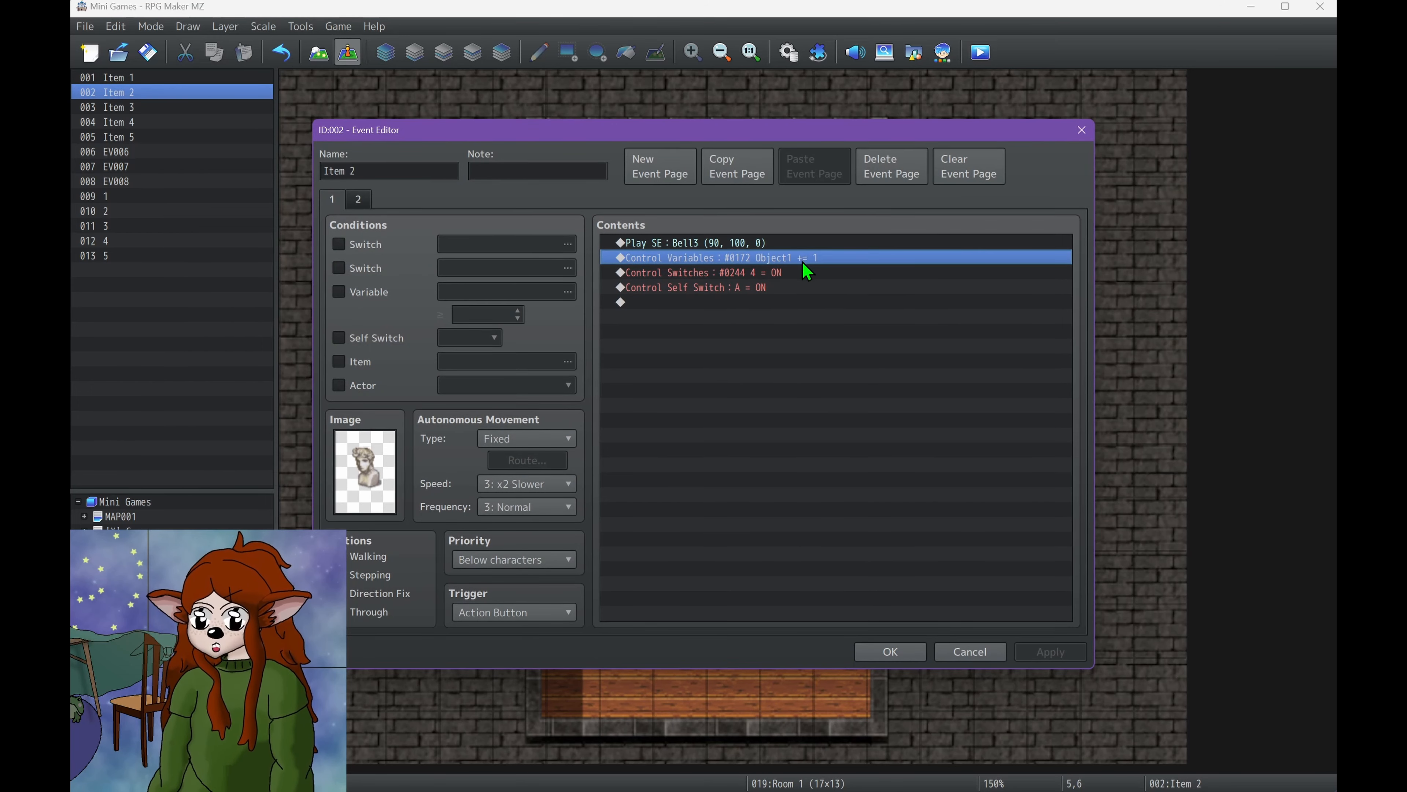
pyautogui.click(890, 651)
pyautogui.click(834, 164)
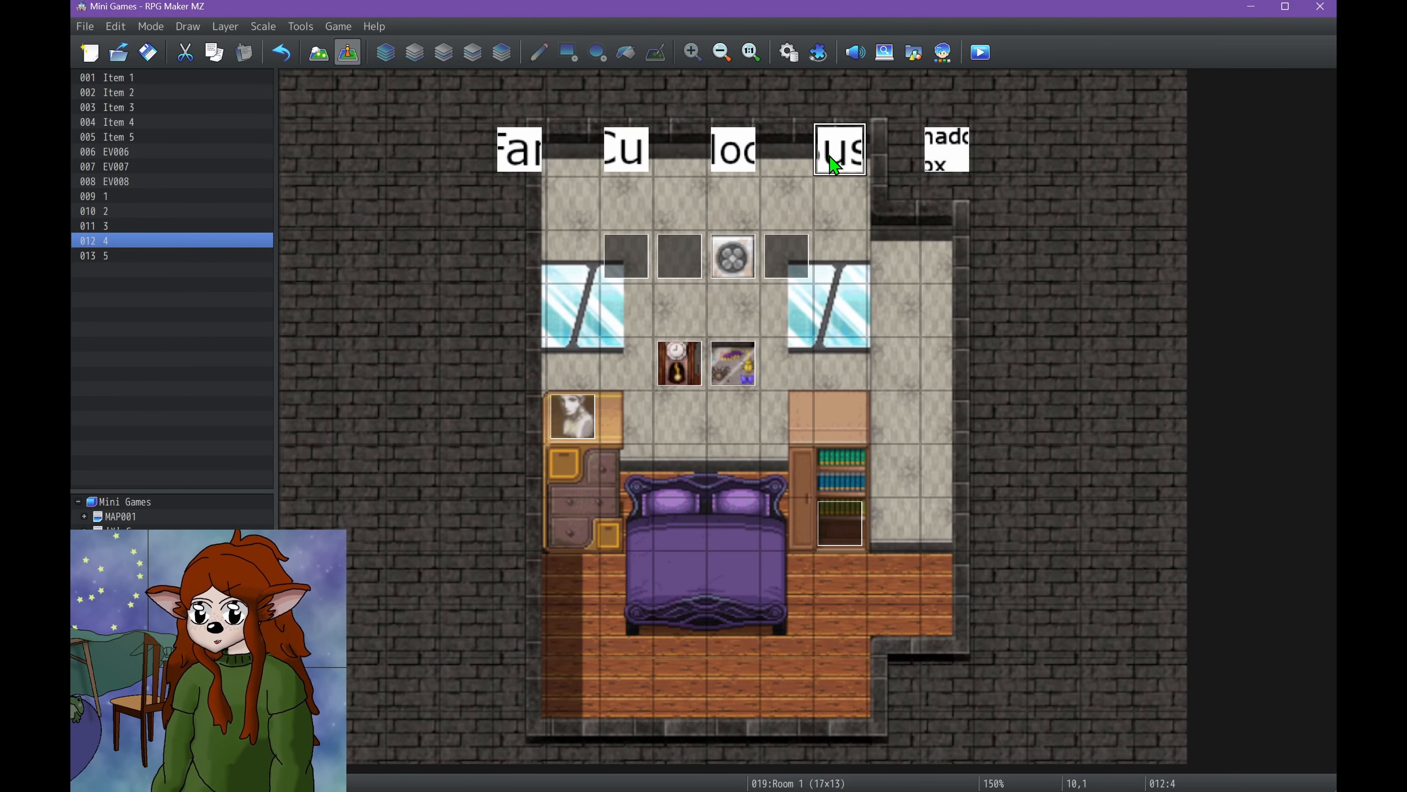
pyautogui.doubleClick(834, 164)
pyautogui.click(359, 198)
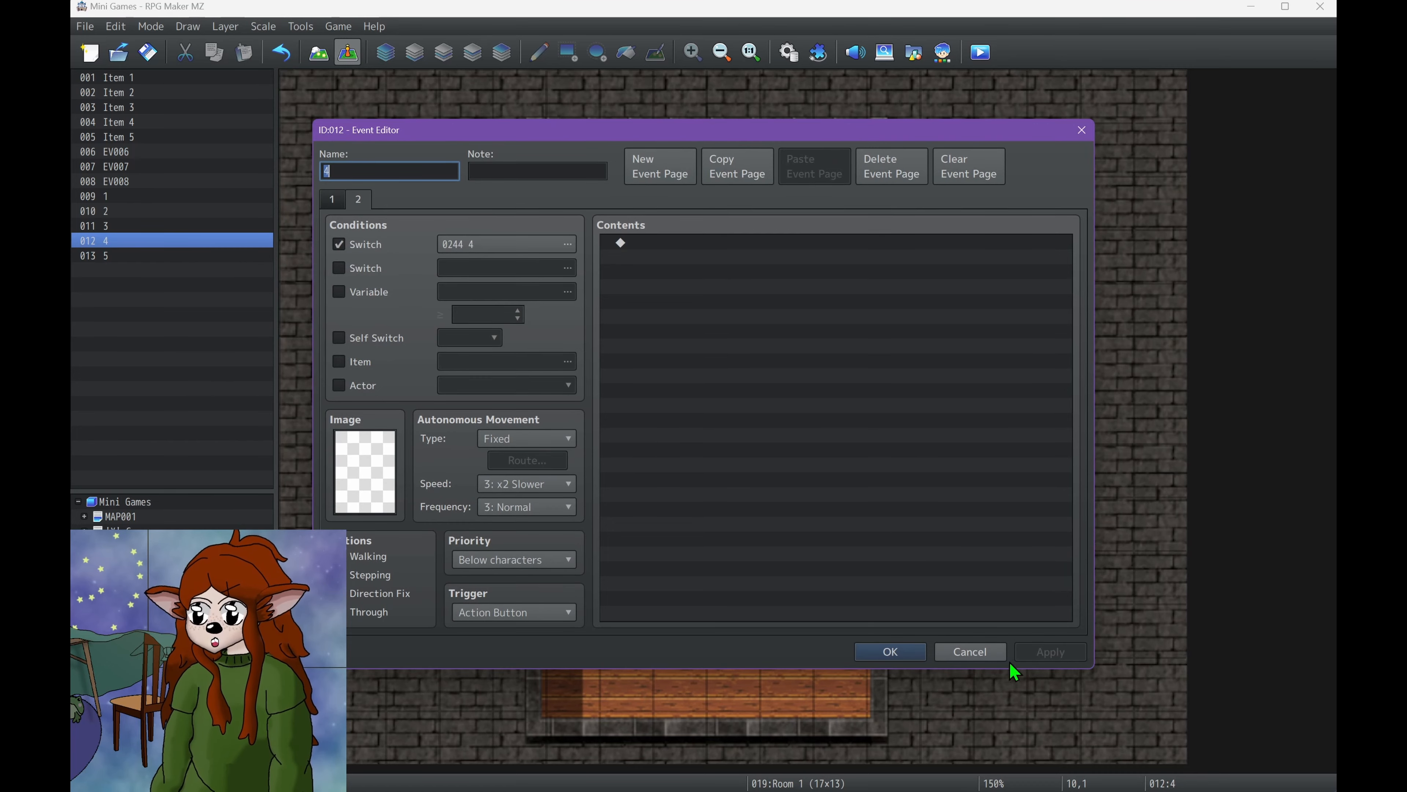
pyautogui.click(911, 654)
# - Review the Object1 conditional branch on the first page of event EV007
pyautogui.click(609, 257)
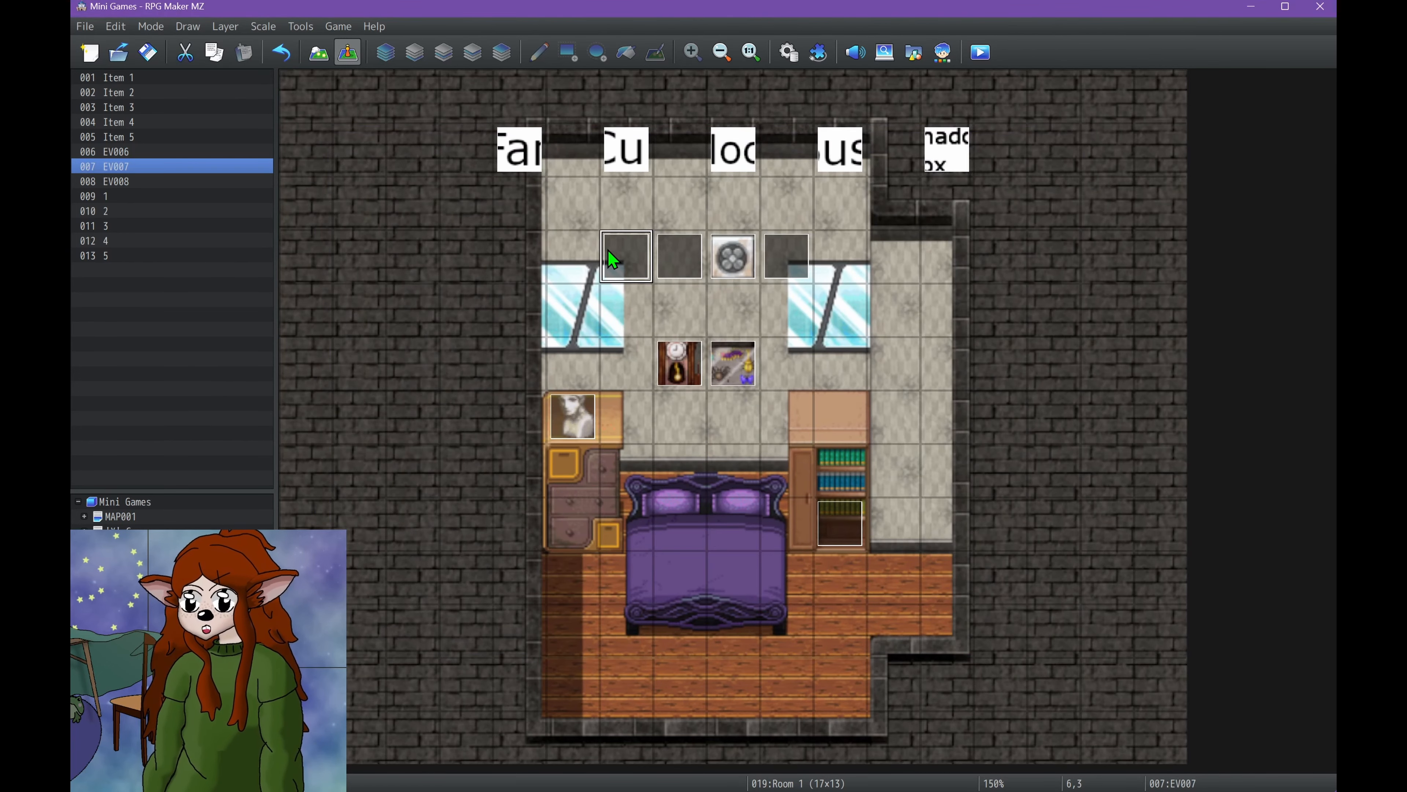
pyautogui.doubleClick(612, 260)
pyautogui.moveTo(743, 258); pyautogui.dragTo(746, 286)
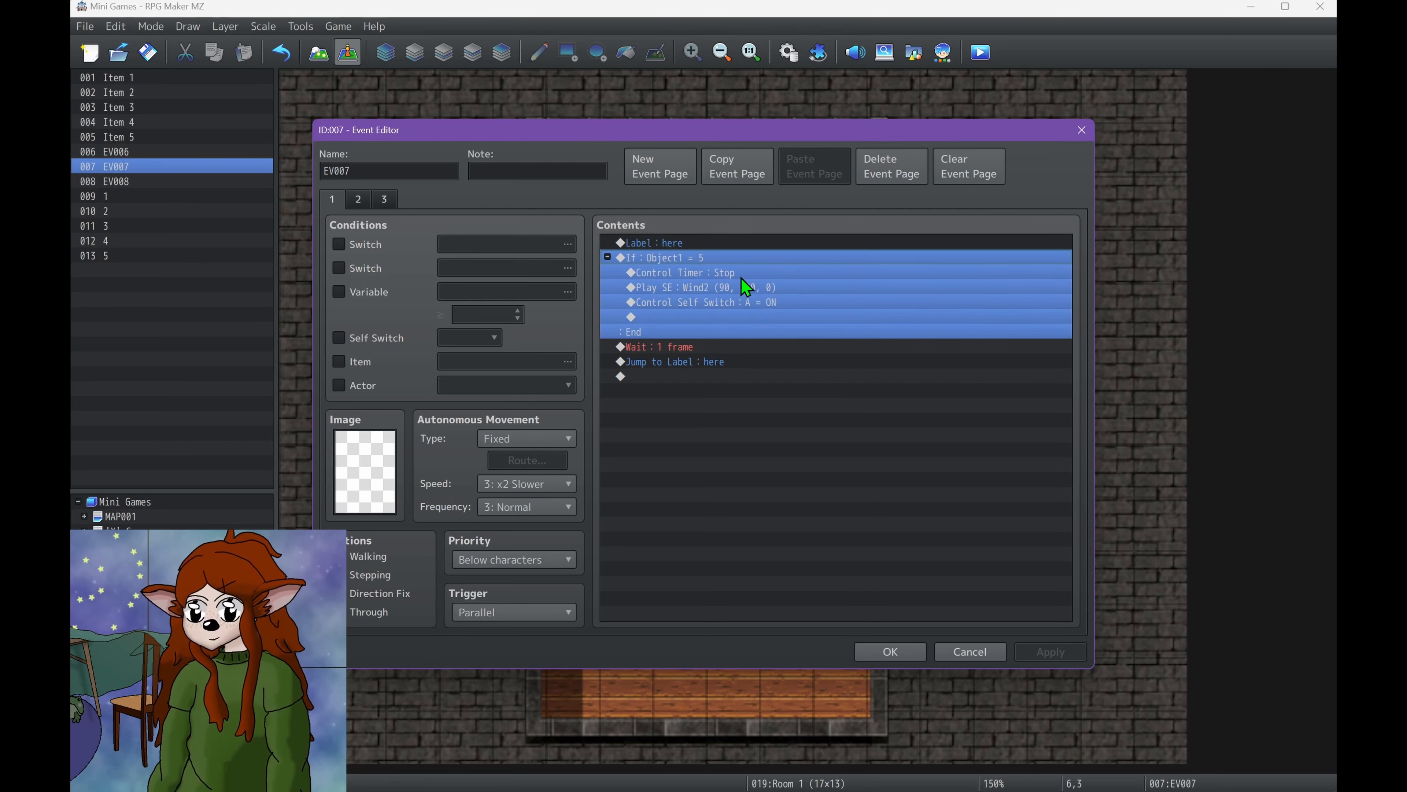
pyautogui.click(888, 651)
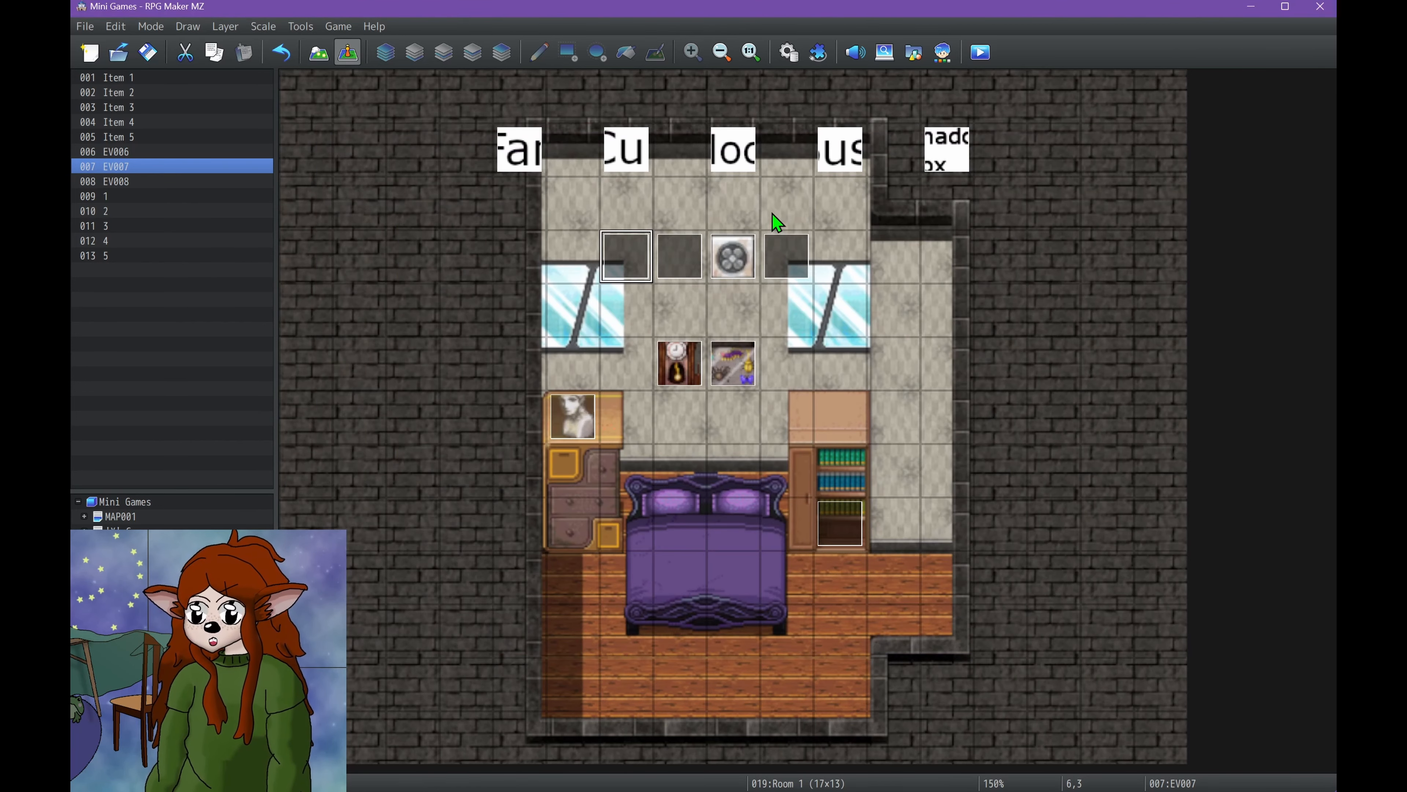
# - Examine the timer conditional branch on event EV008's first page and the losing commands on its second page
pyautogui.doubleClick(773, 235)
pyautogui.click(715, 271)
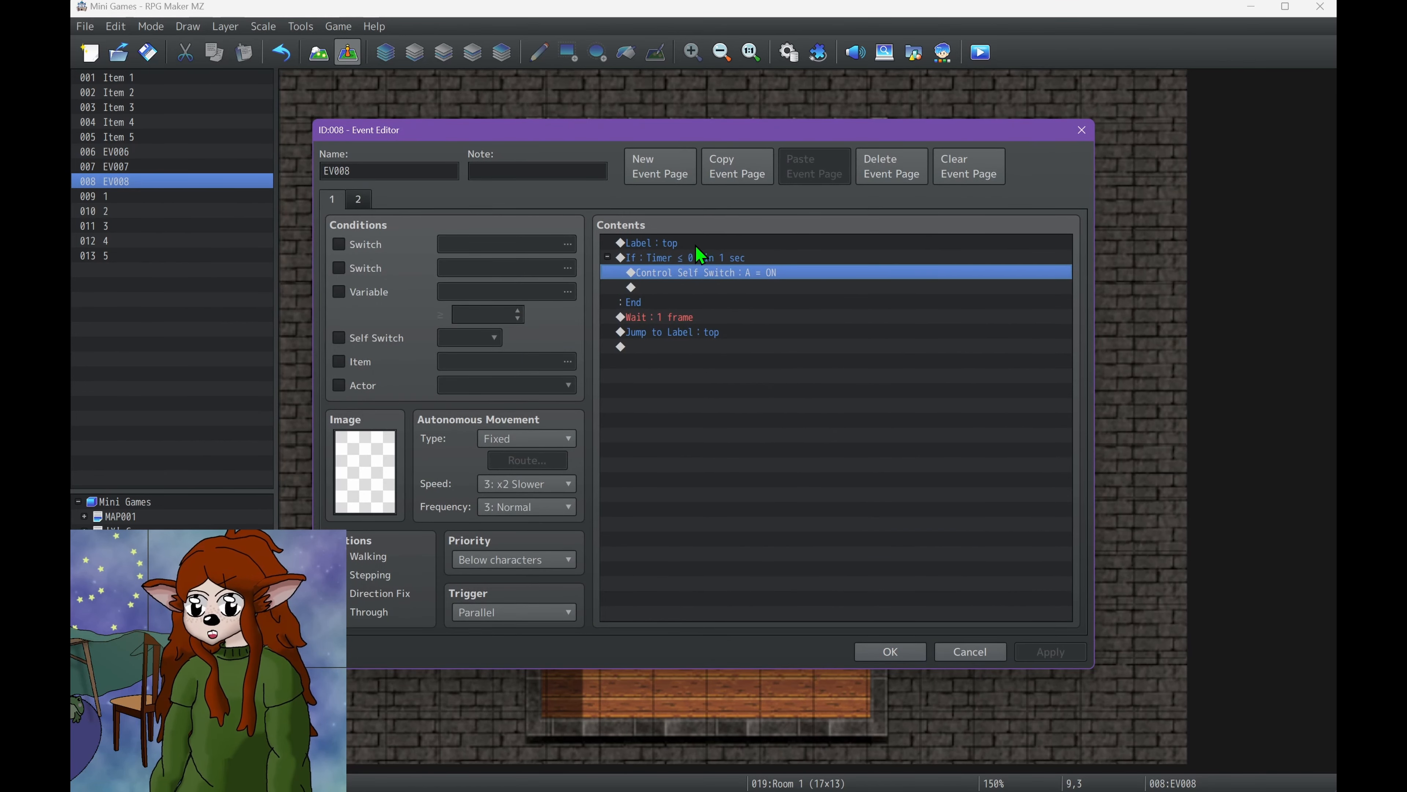
pyautogui.moveTo(701, 256); pyautogui.dragTo(732, 275)
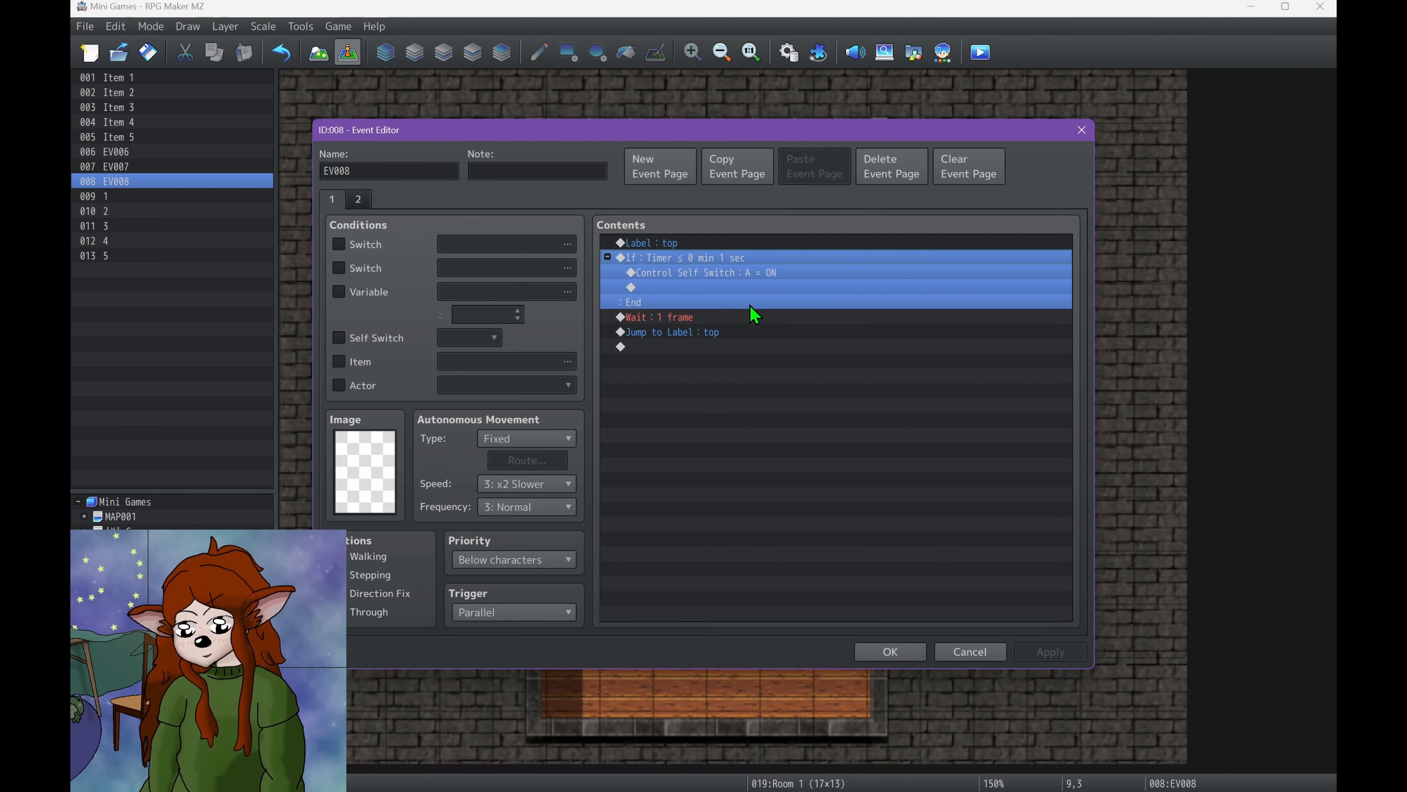
pyautogui.click(730, 287)
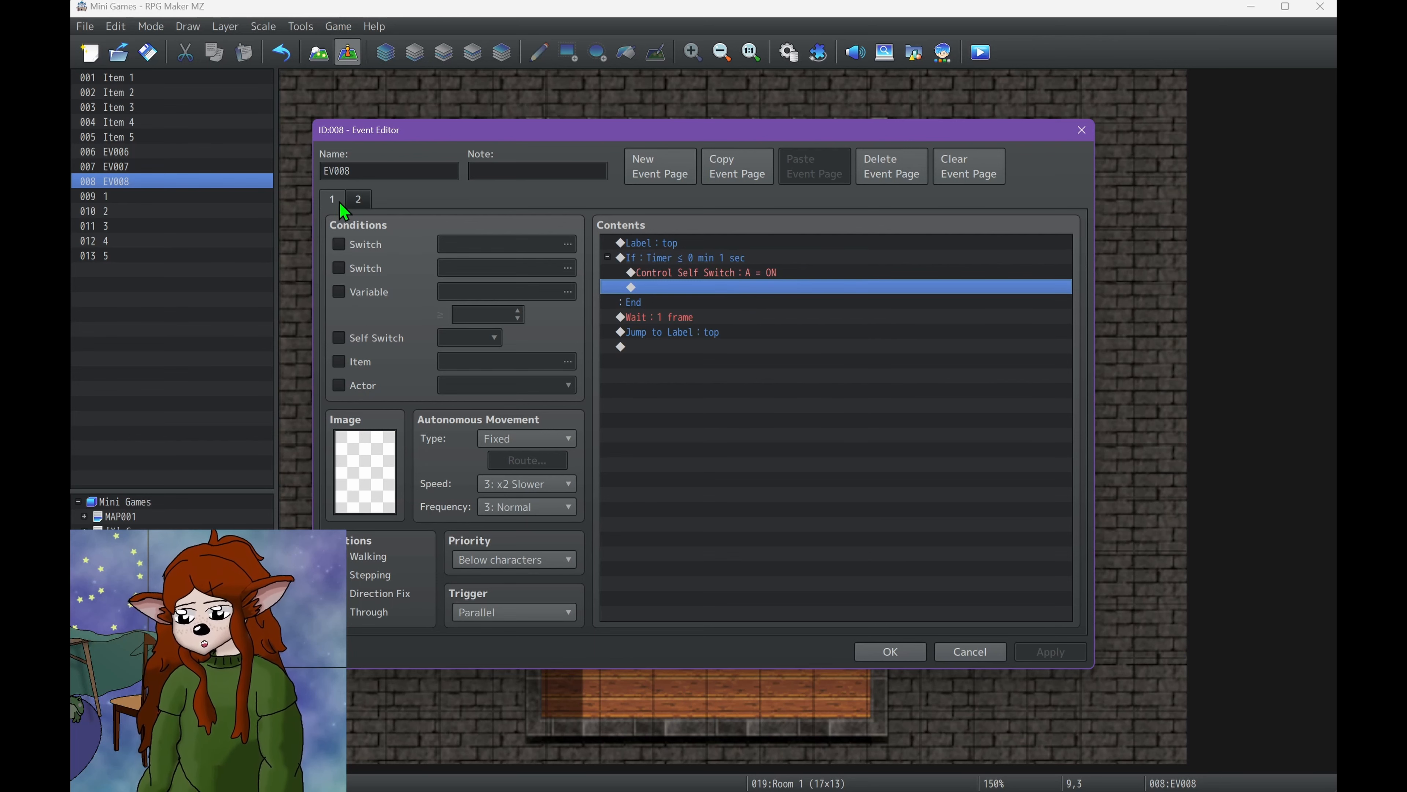
pyautogui.click(358, 200)
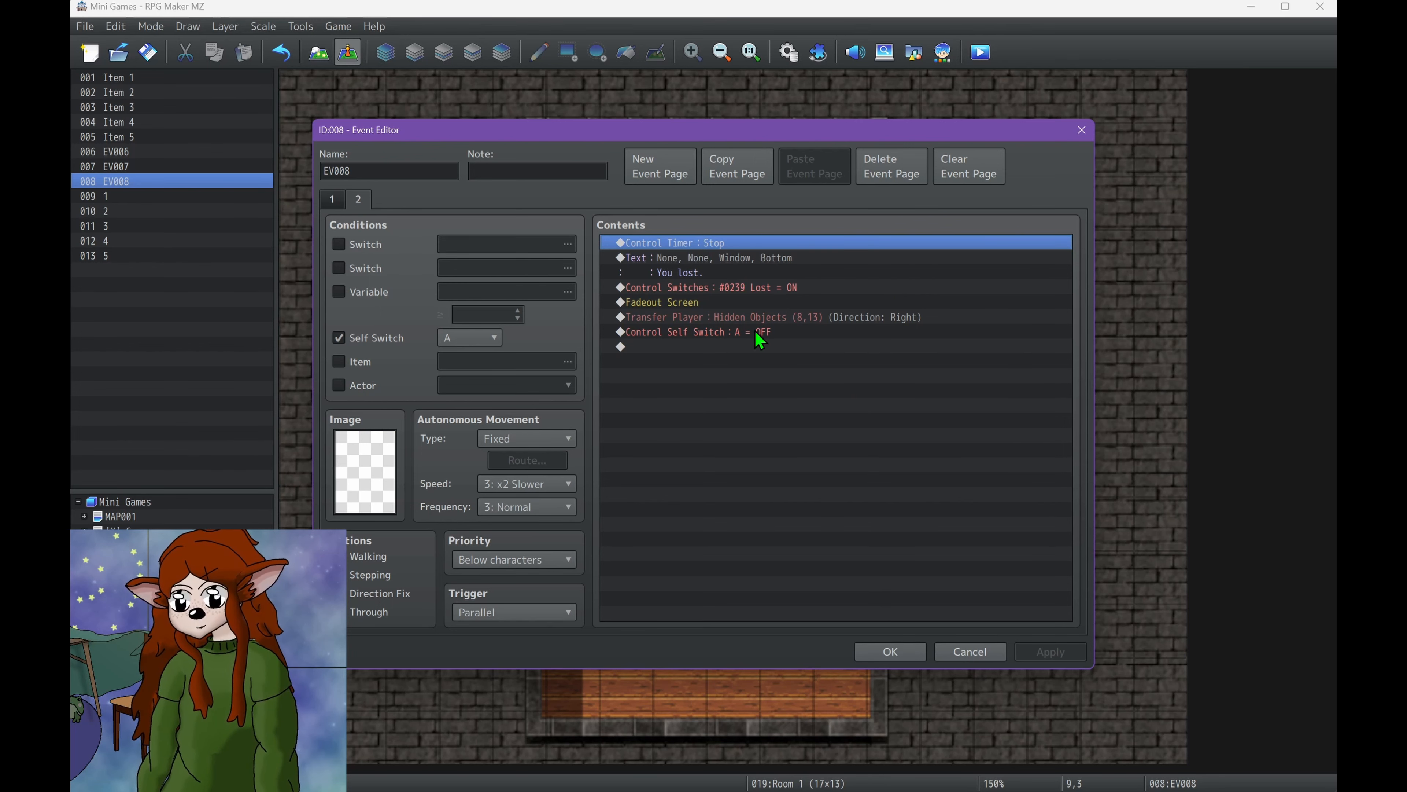
pyautogui.click(765, 321)
pyautogui.click(903, 654)
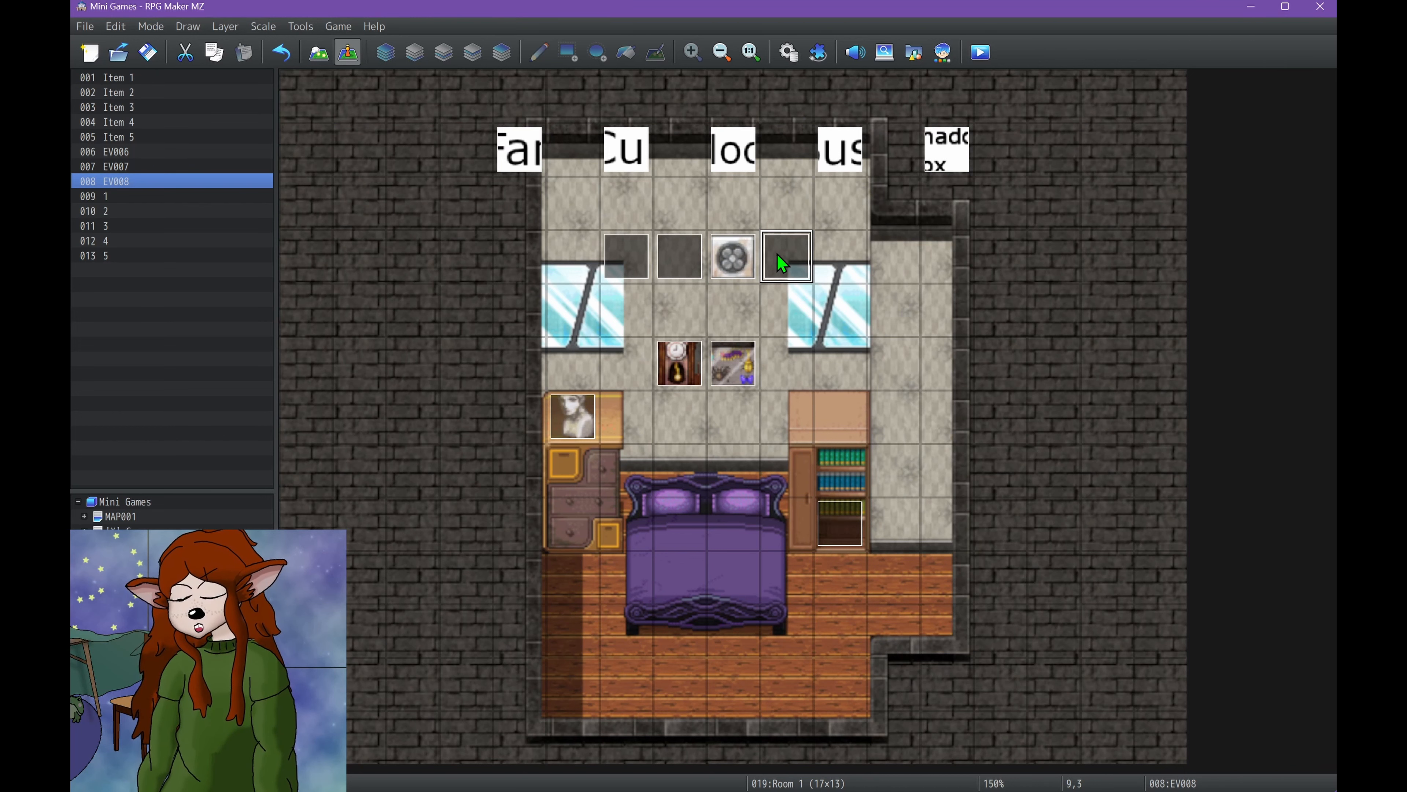
# - Go through the timer, sound effect and self switch commands inside the Object1 branch on event EV007's first page
pyautogui.doubleClick(613, 262)
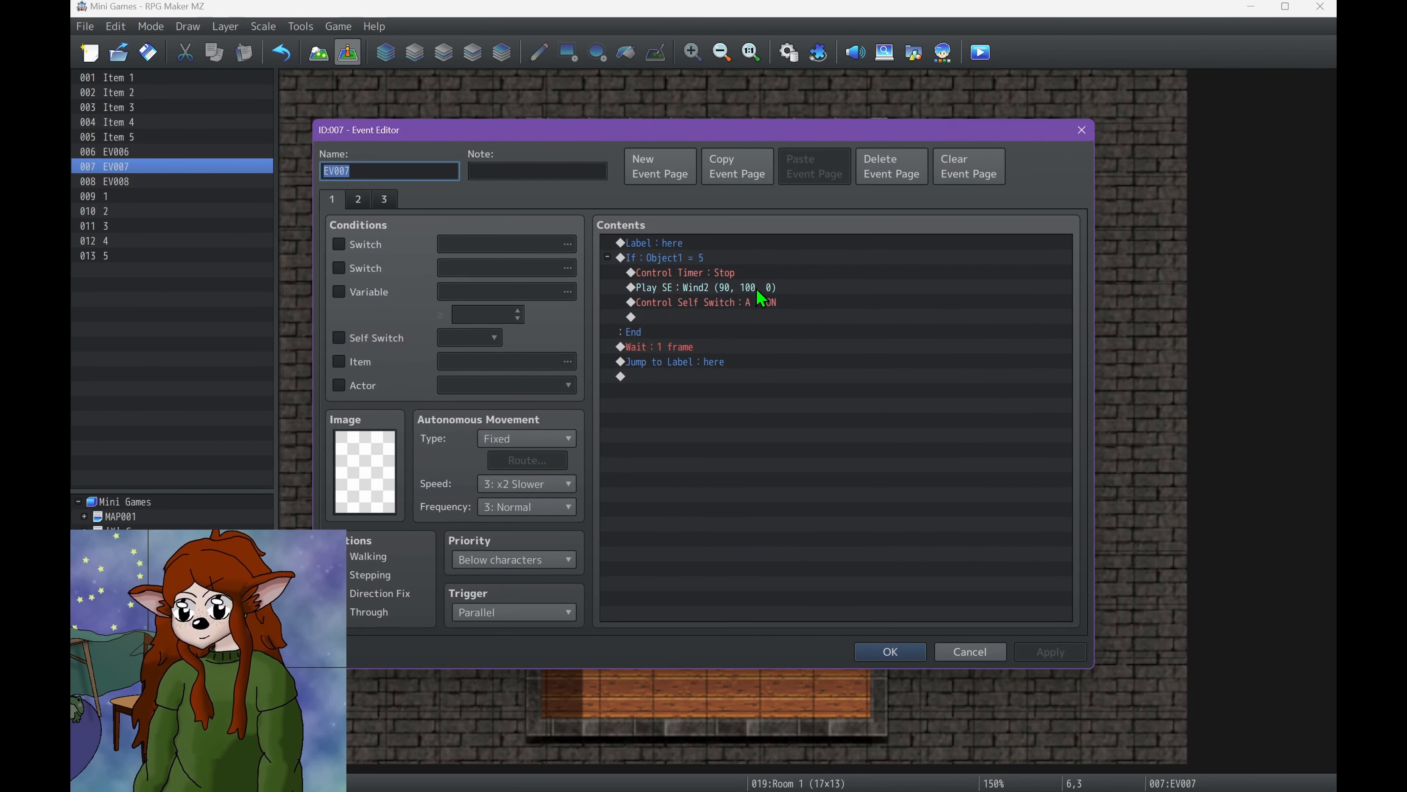
pyautogui.click(701, 259)
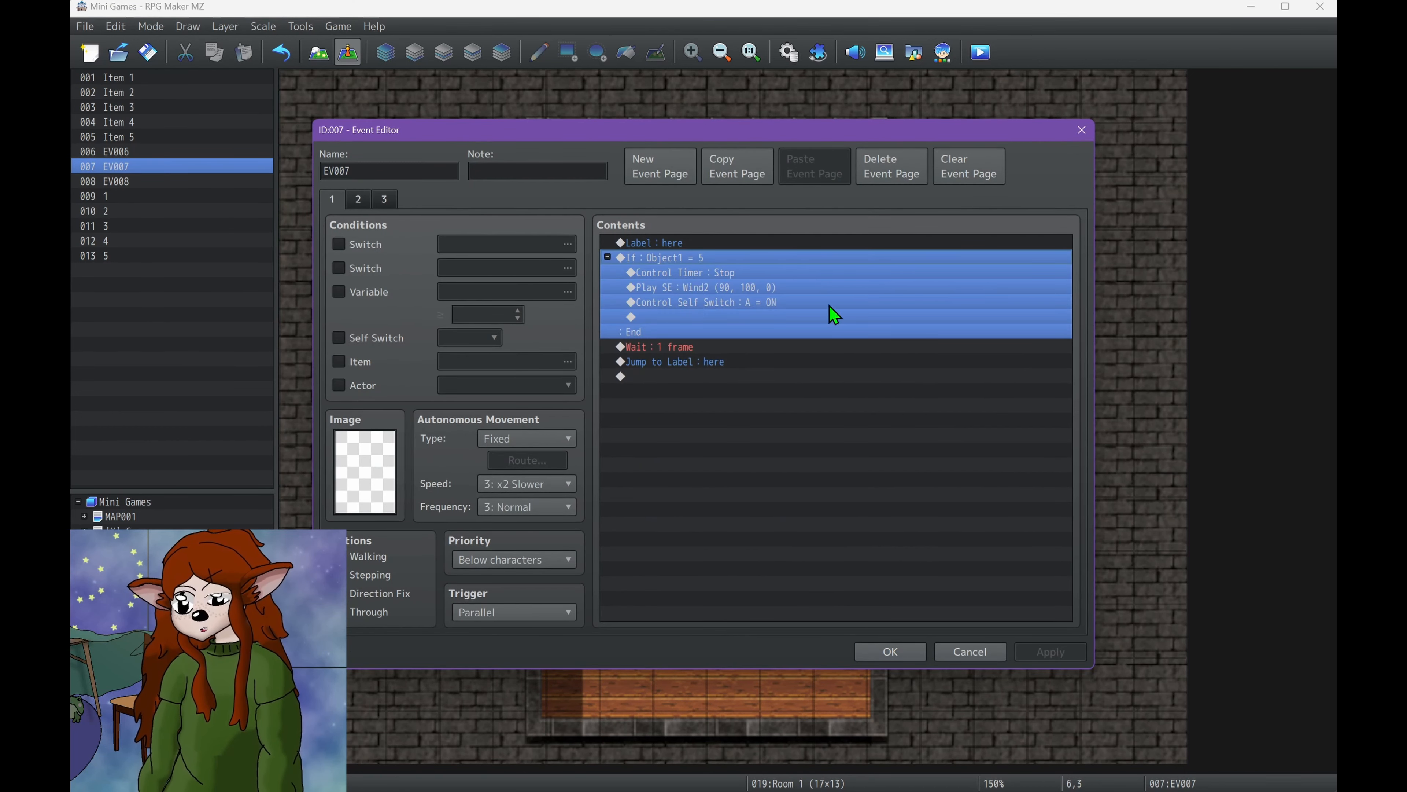
pyautogui.click(682, 284)
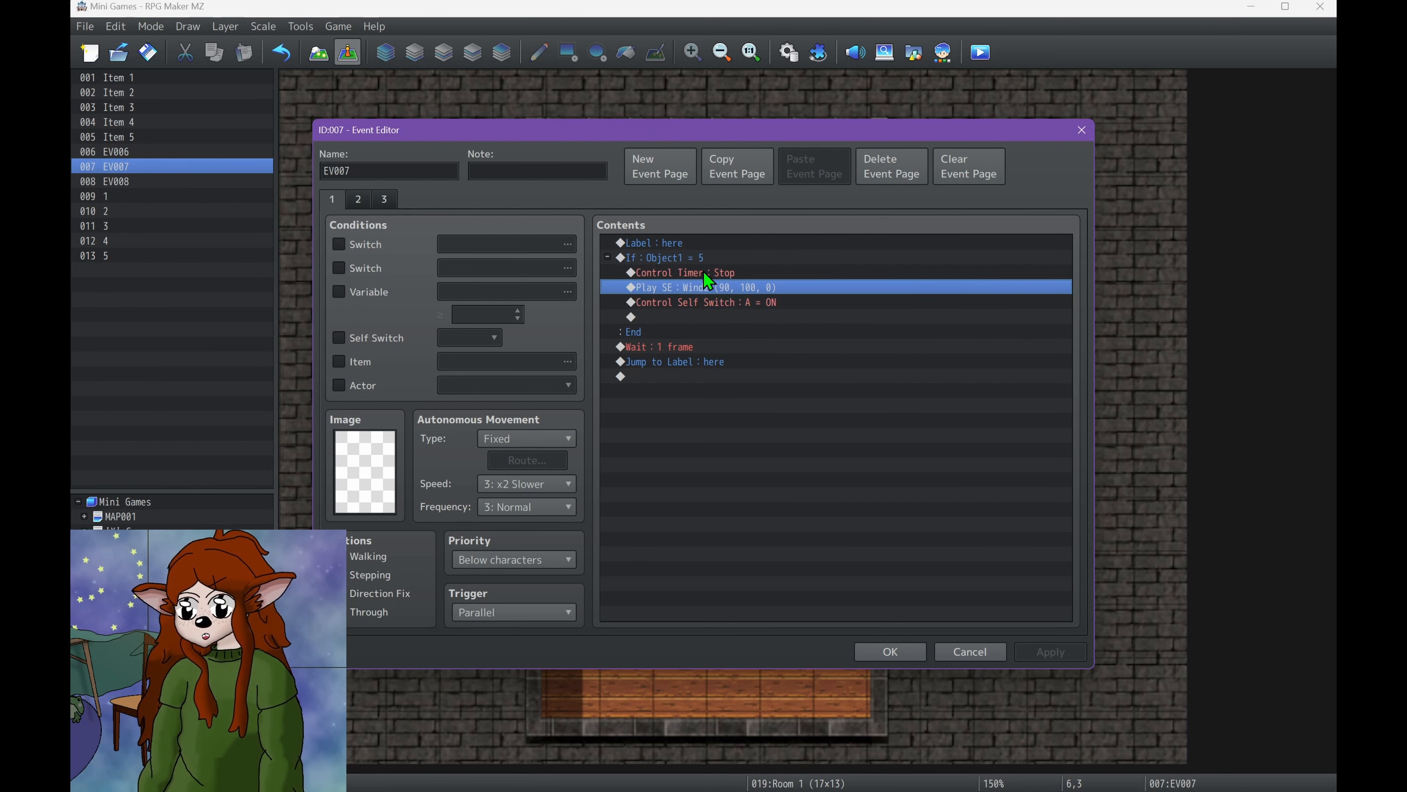
pyautogui.click(704, 270)
pyautogui.click(686, 292)
pyautogui.click(690, 303)
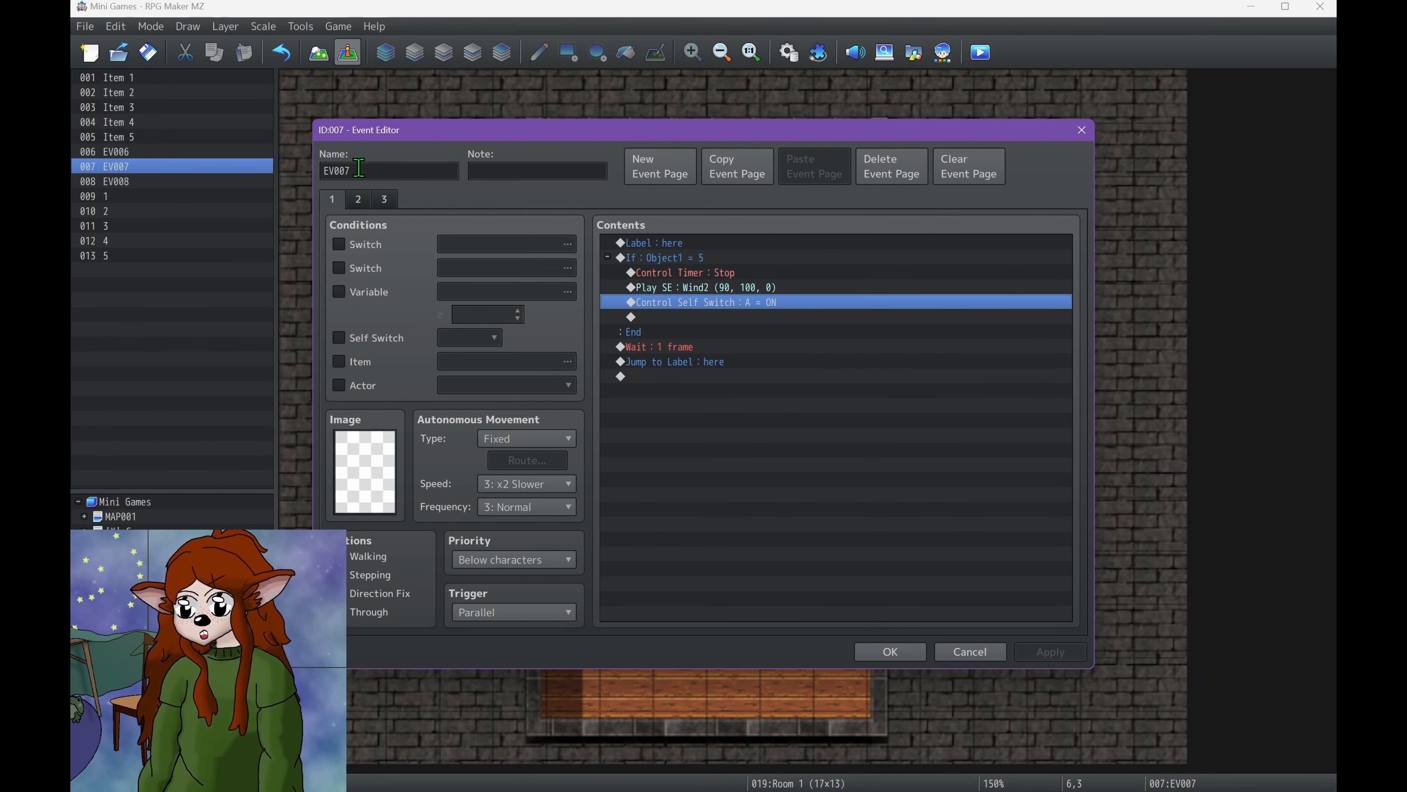
# - Examine the winning commands on event EV007's second page and the self switch condition on its third page
pyautogui.click(360, 200)
pyautogui.click(702, 273)
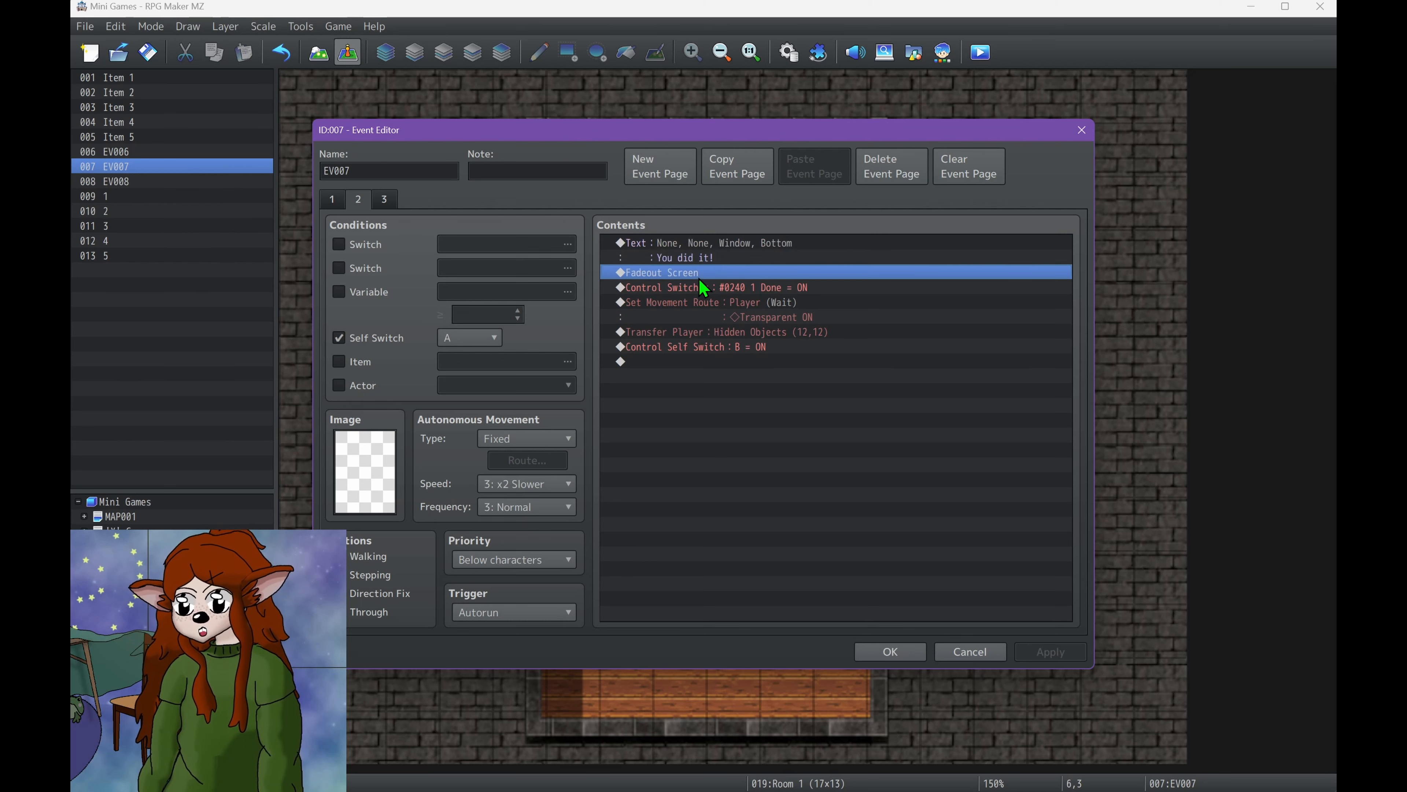
pyautogui.click(699, 288)
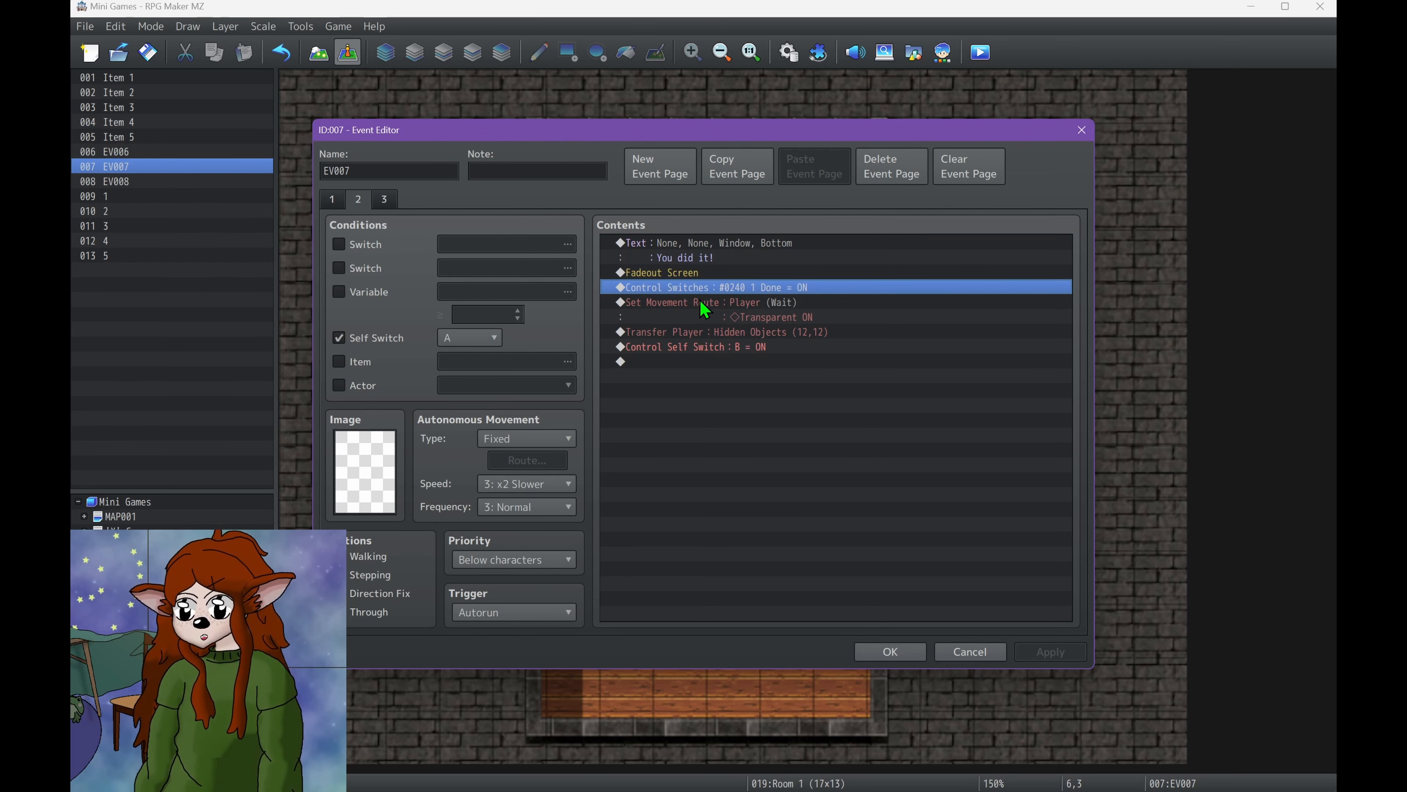
pyautogui.click(765, 304)
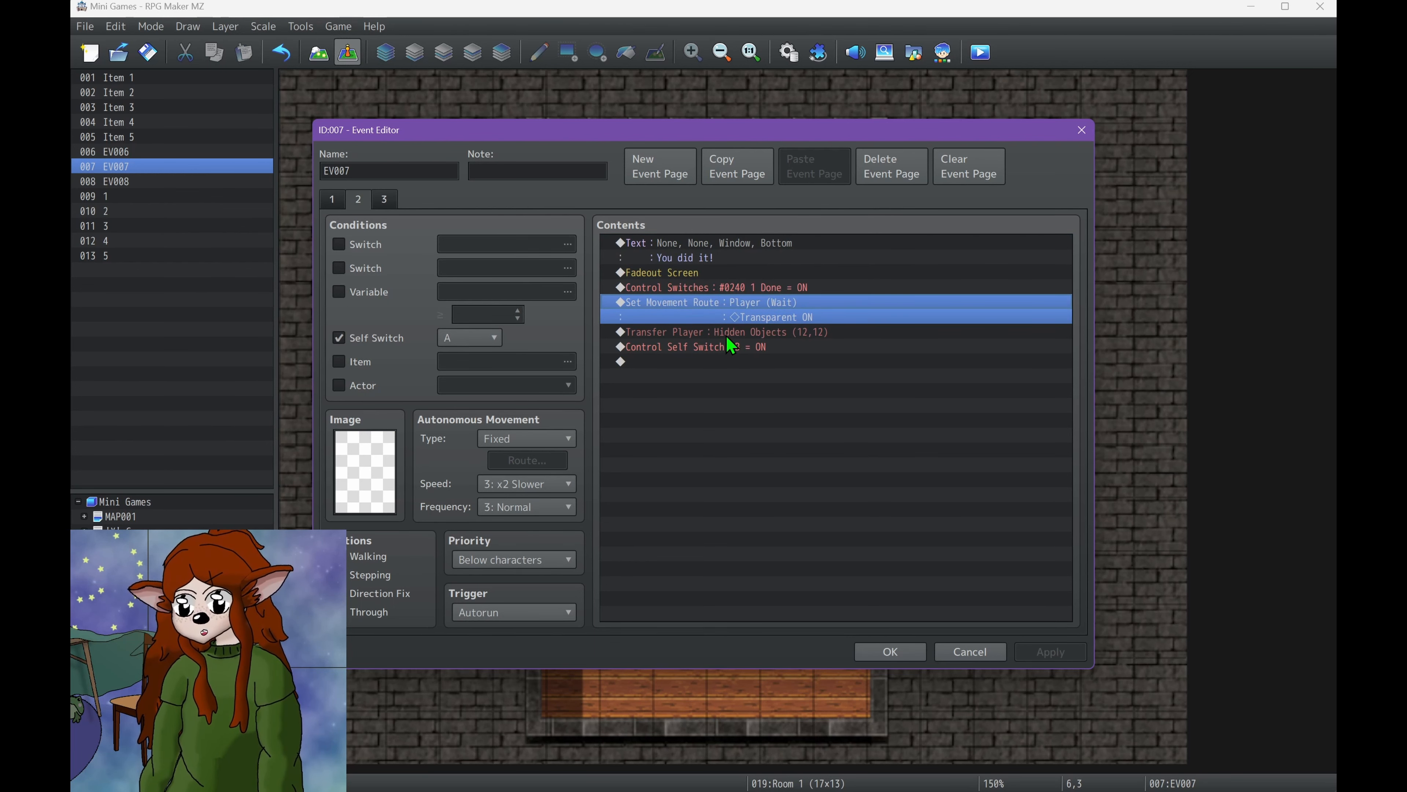
pyautogui.click(728, 336)
pyautogui.click(383, 197)
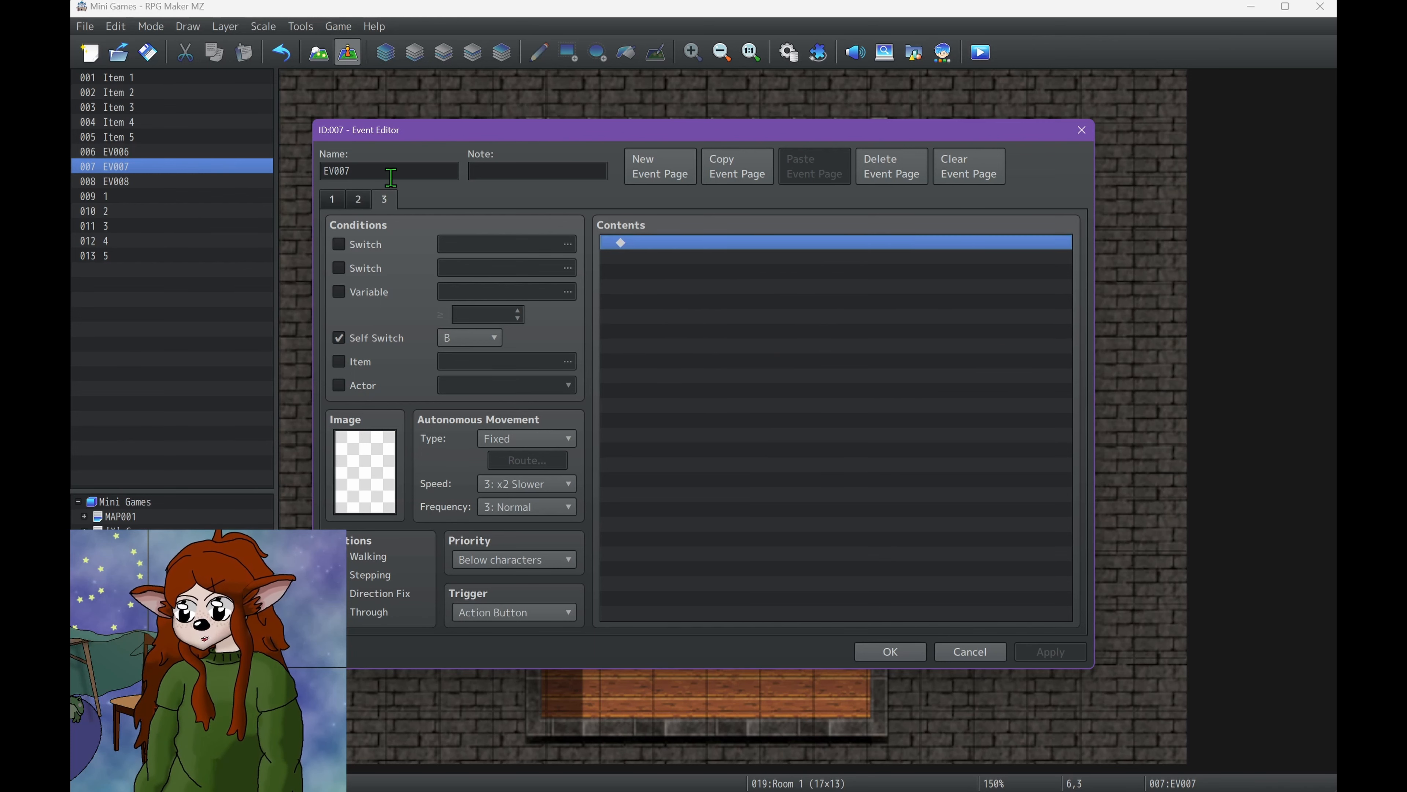
pyautogui.click(892, 653)
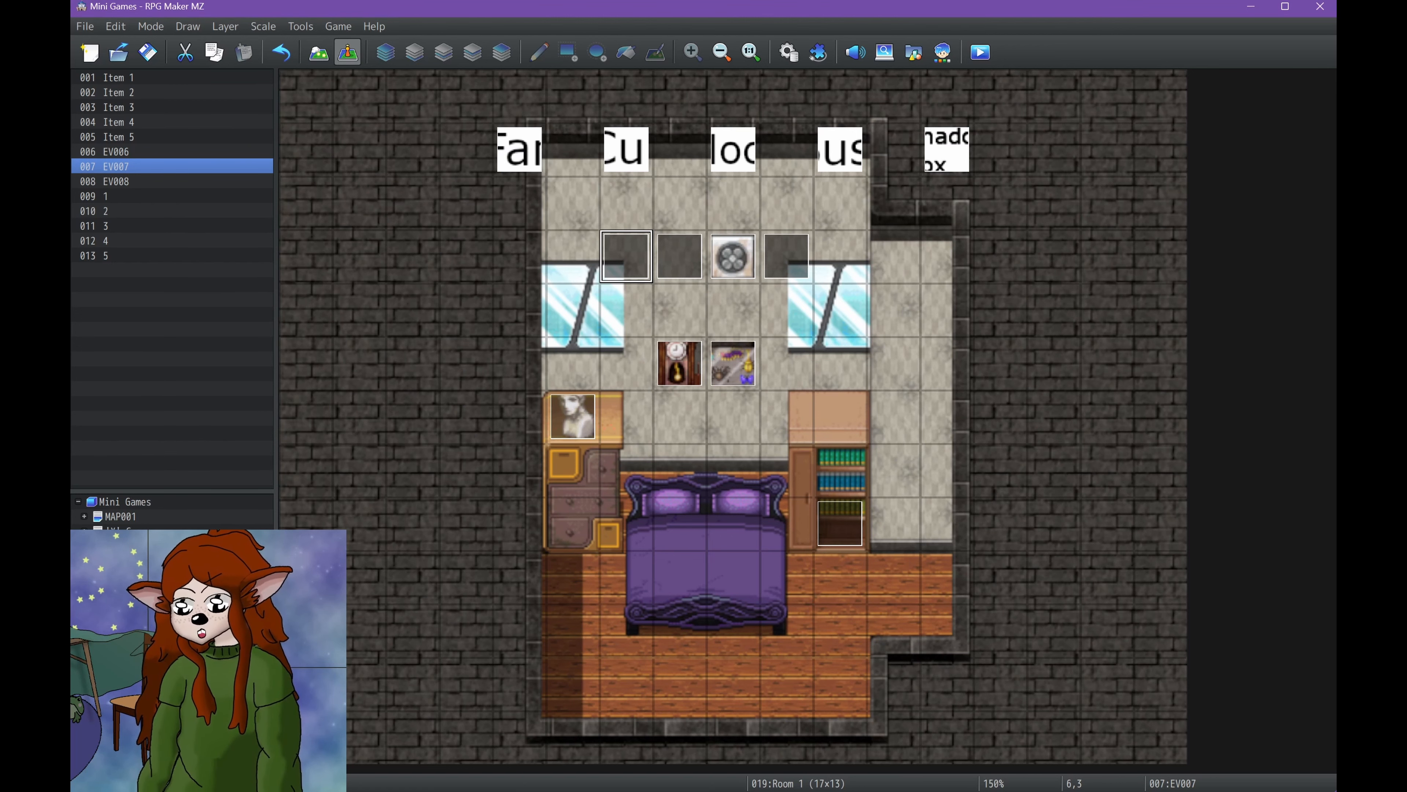
# - Open the Hidden Objects map and review the switch condition and commands of its Lose event
pyautogui.click(133, 621)
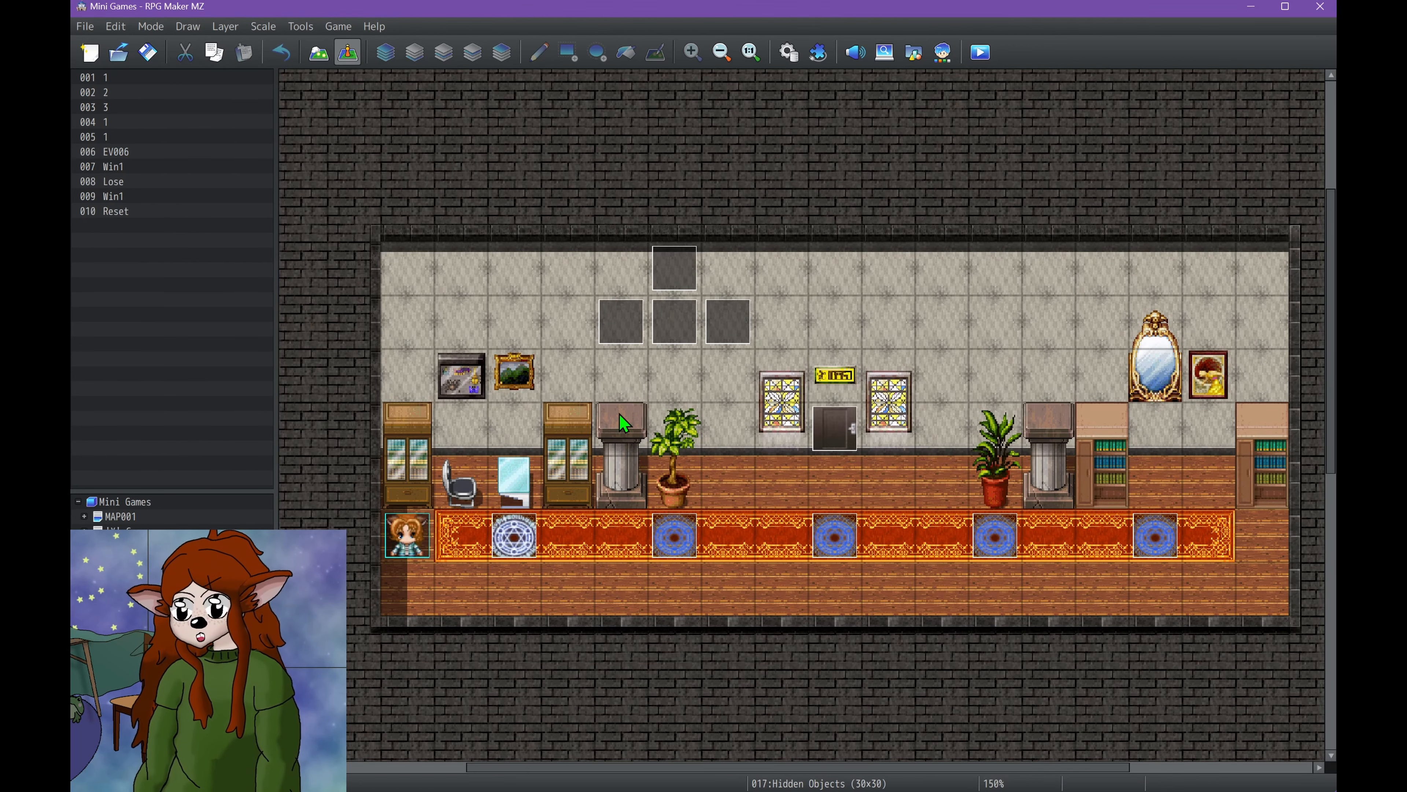
pyautogui.click(626, 348)
pyautogui.doubleClick(622, 336)
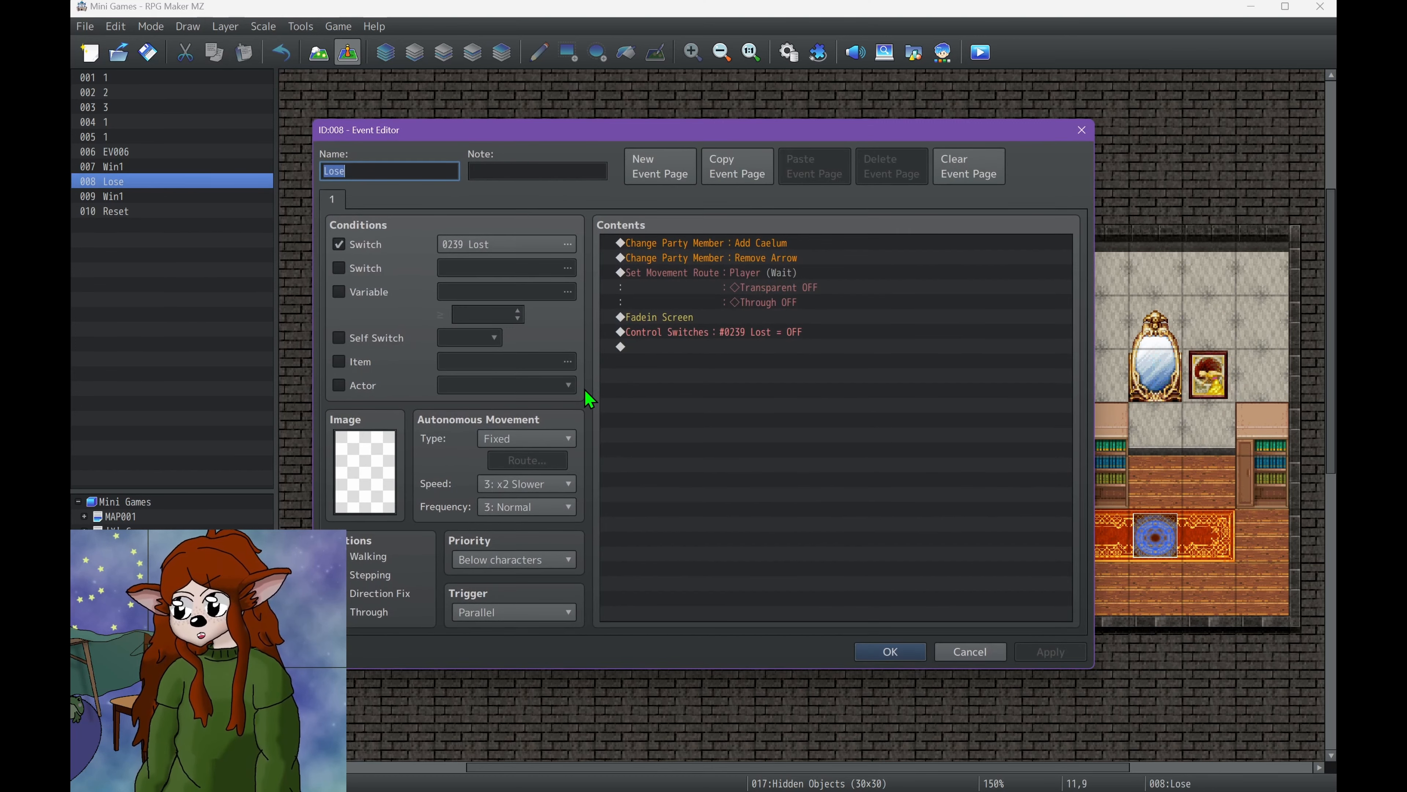
pyautogui.click(892, 651)
# - Review the commands of Win1 event 009 and look briefly at the Reset event above the group
pyautogui.click(116, 197)
pyautogui.doubleClick(736, 333)
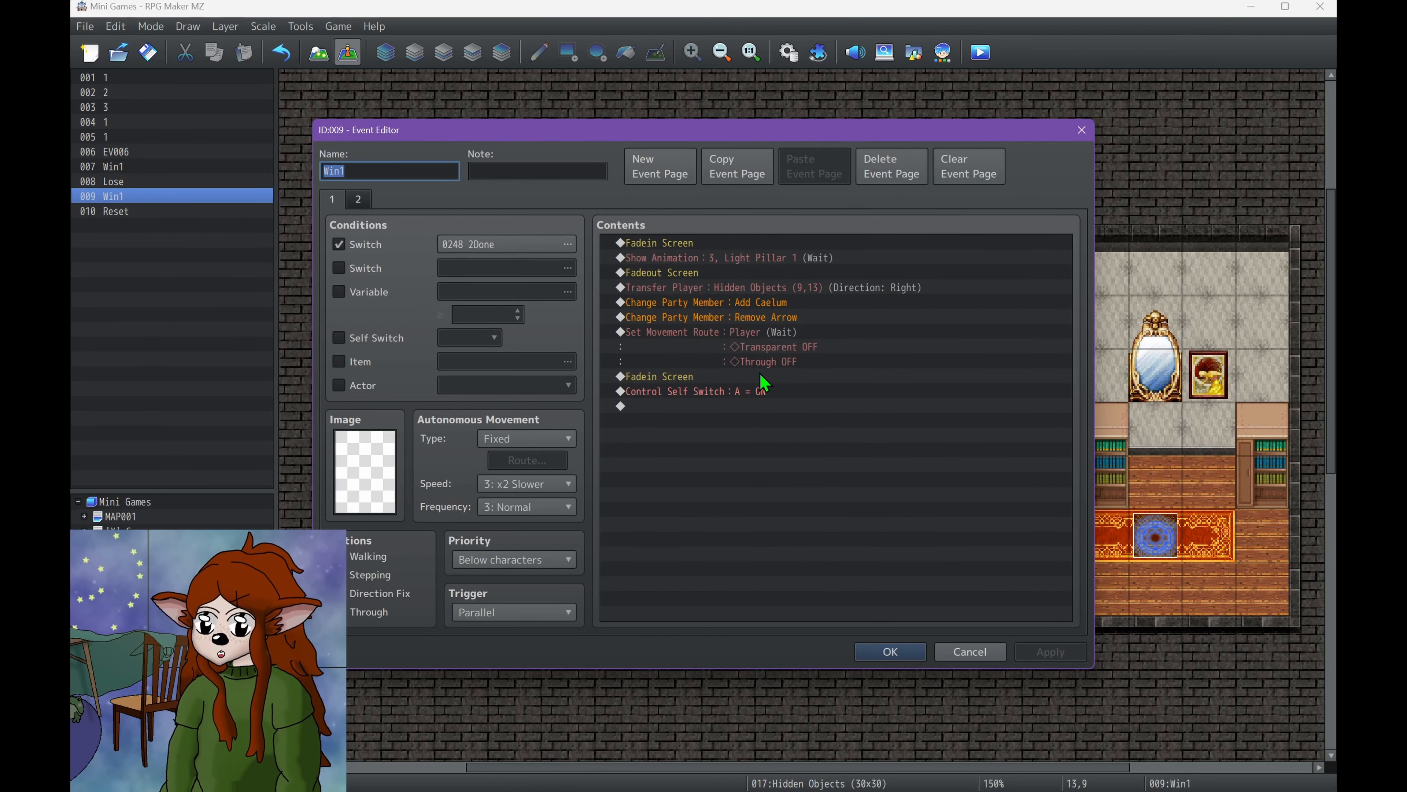
pyautogui.click(890, 651)
pyautogui.doubleClick(796, 397)
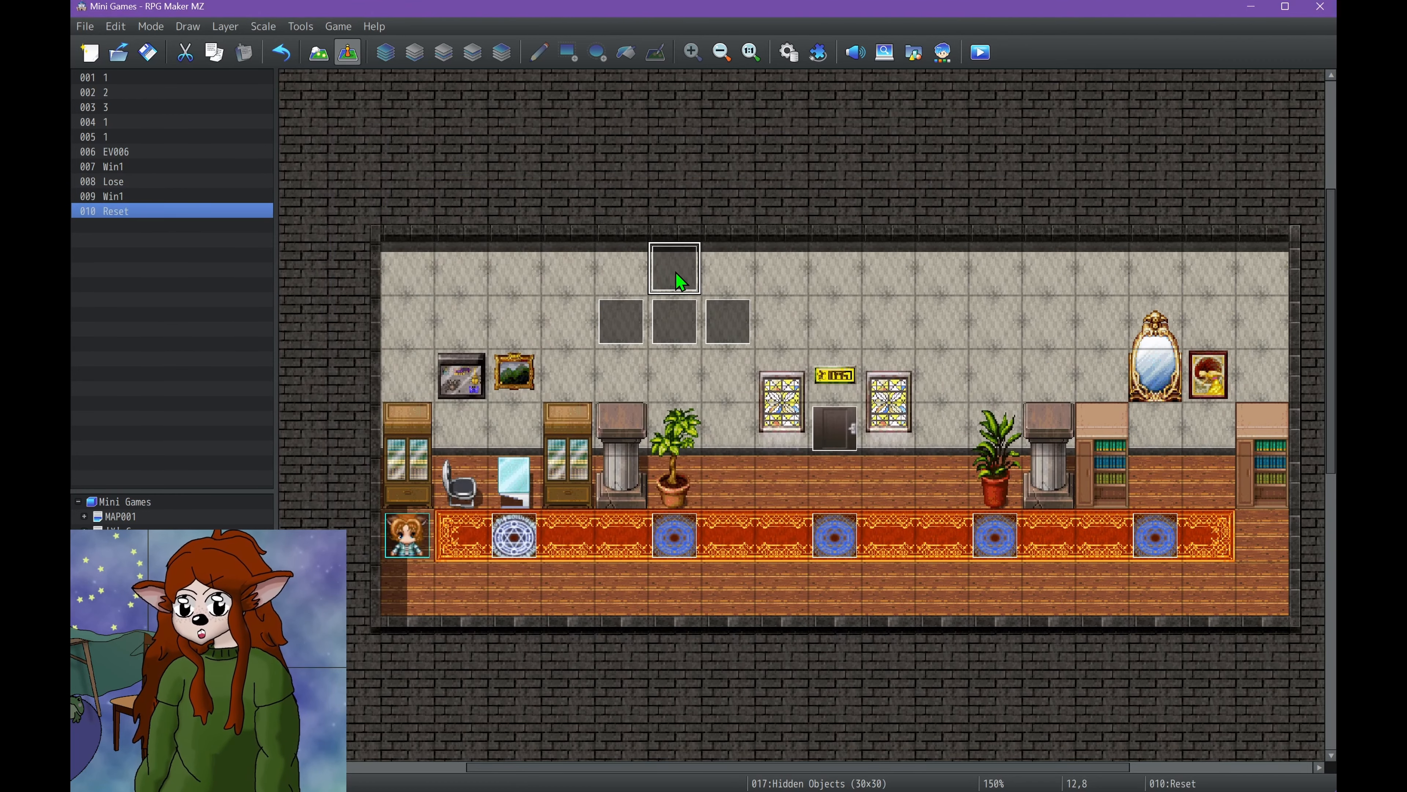
pyautogui.click(945, 651)
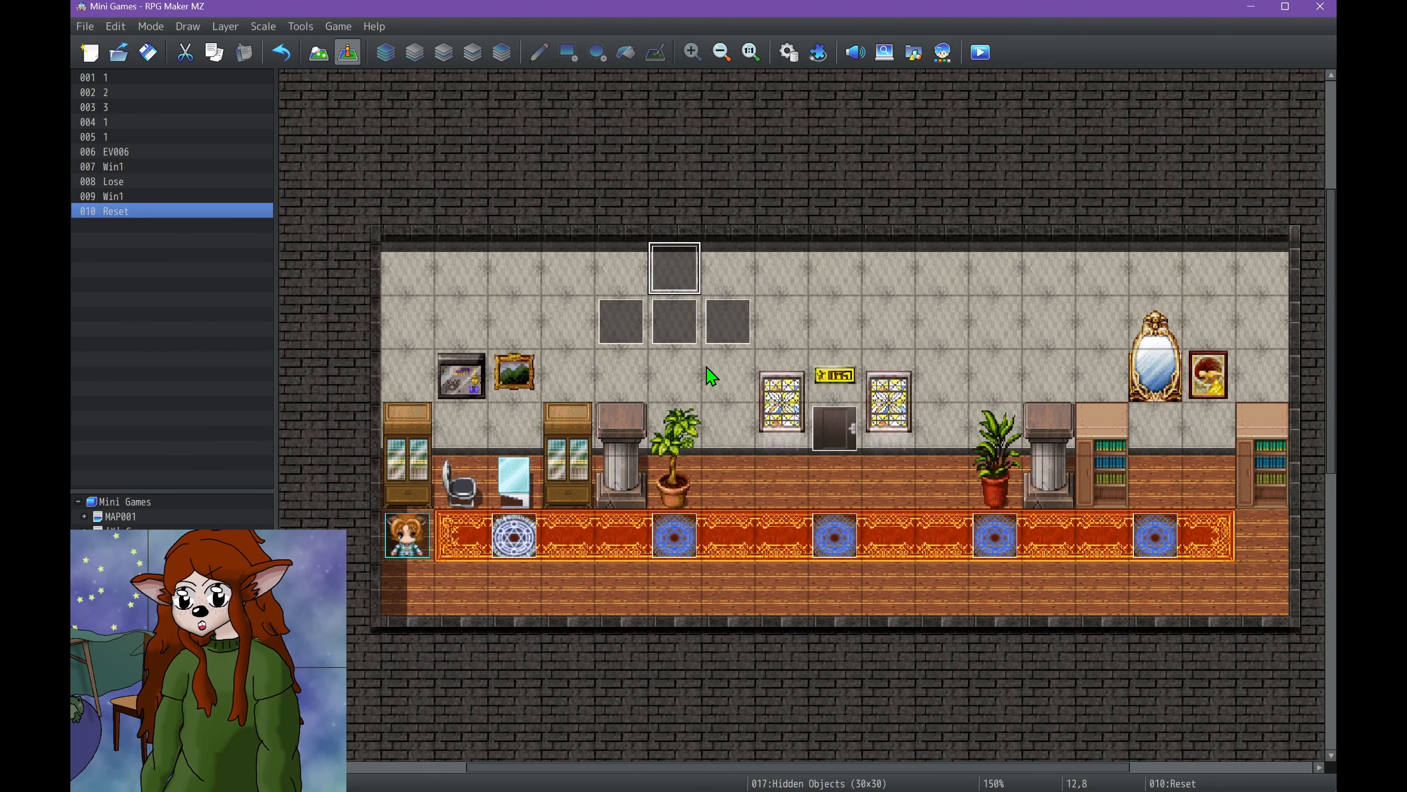
# - Inspect the Show Animation command on the first page of Win1 event 007
pyautogui.click(689, 344)
pyautogui.doubleClick(692, 348)
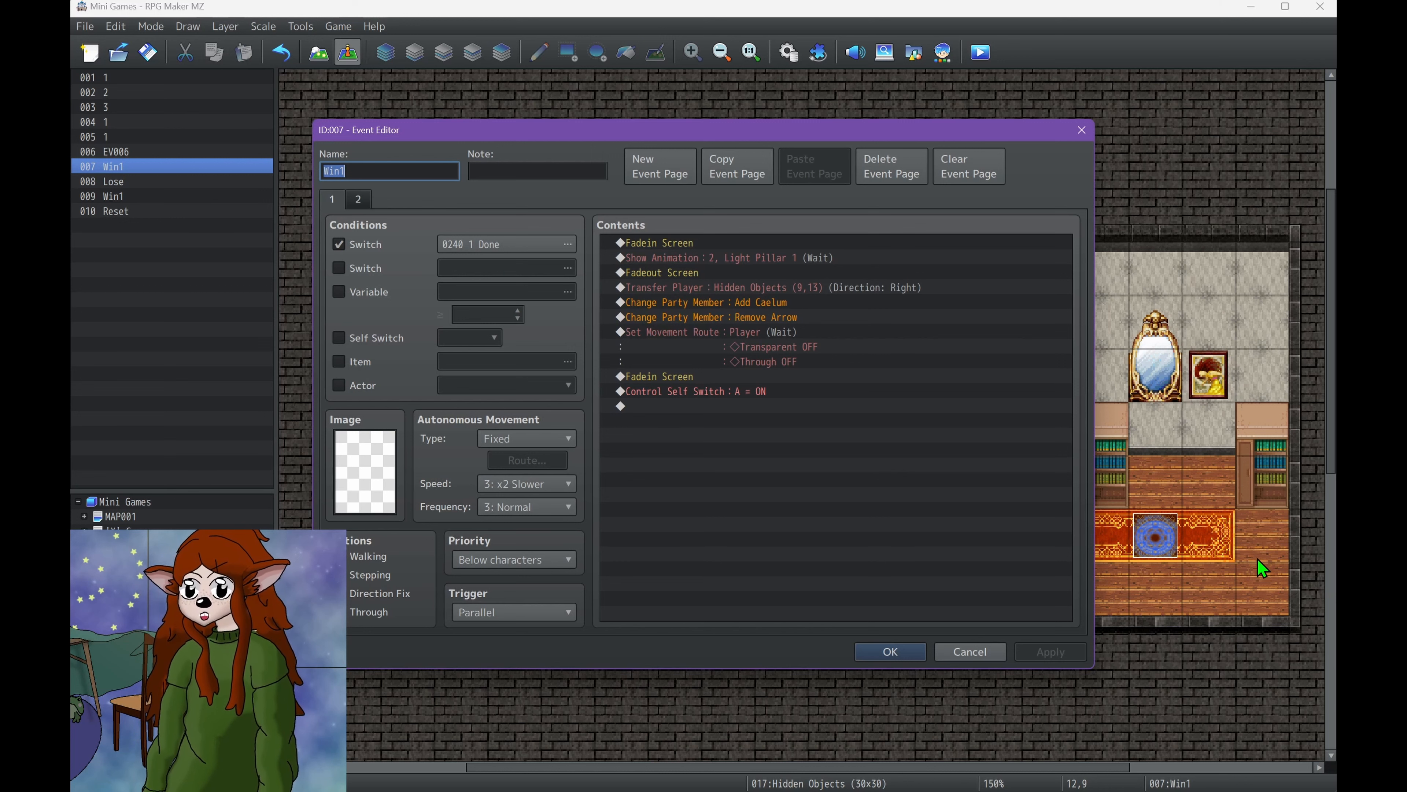
pyautogui.click(697, 258)
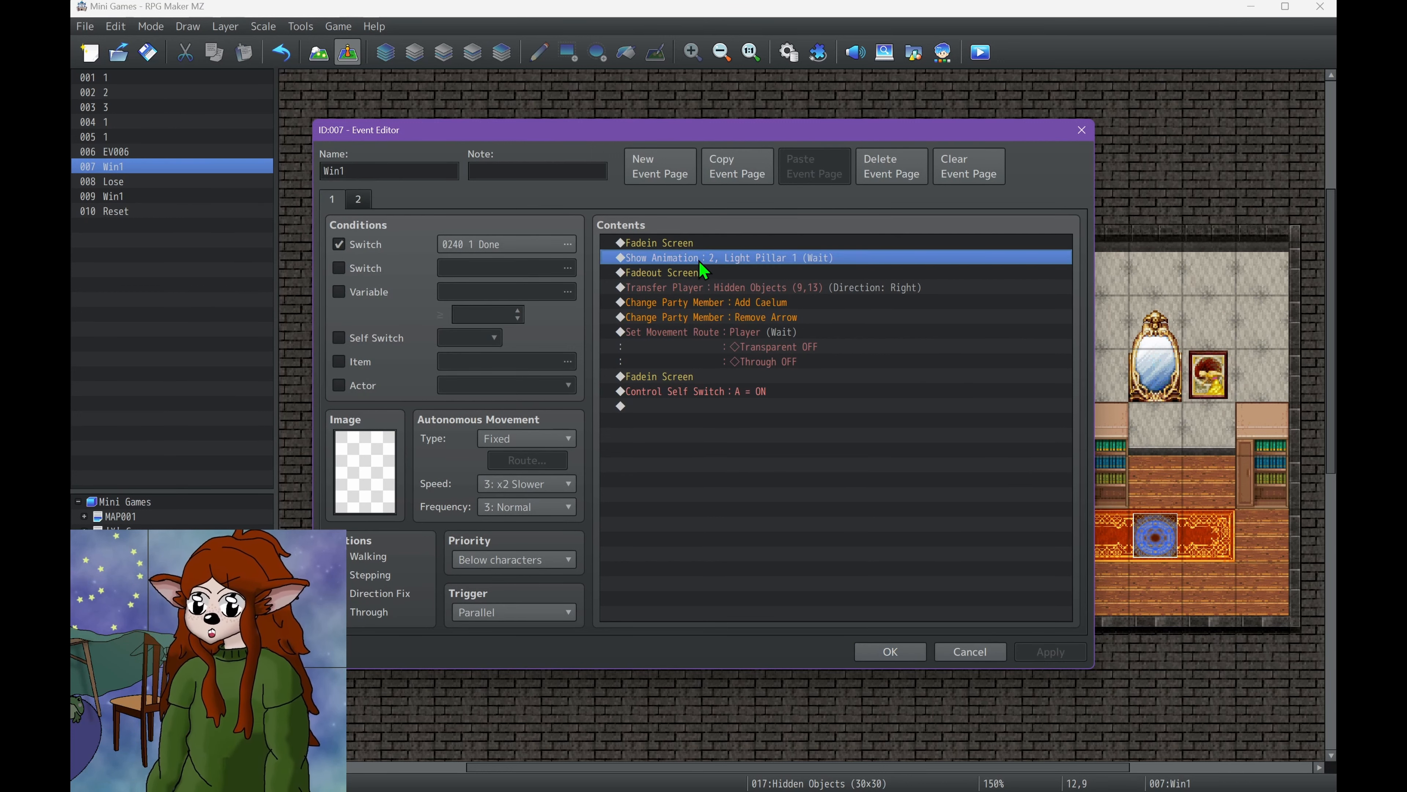
pyautogui.moveTo(656, 131); pyautogui.dragTo(670, 218)
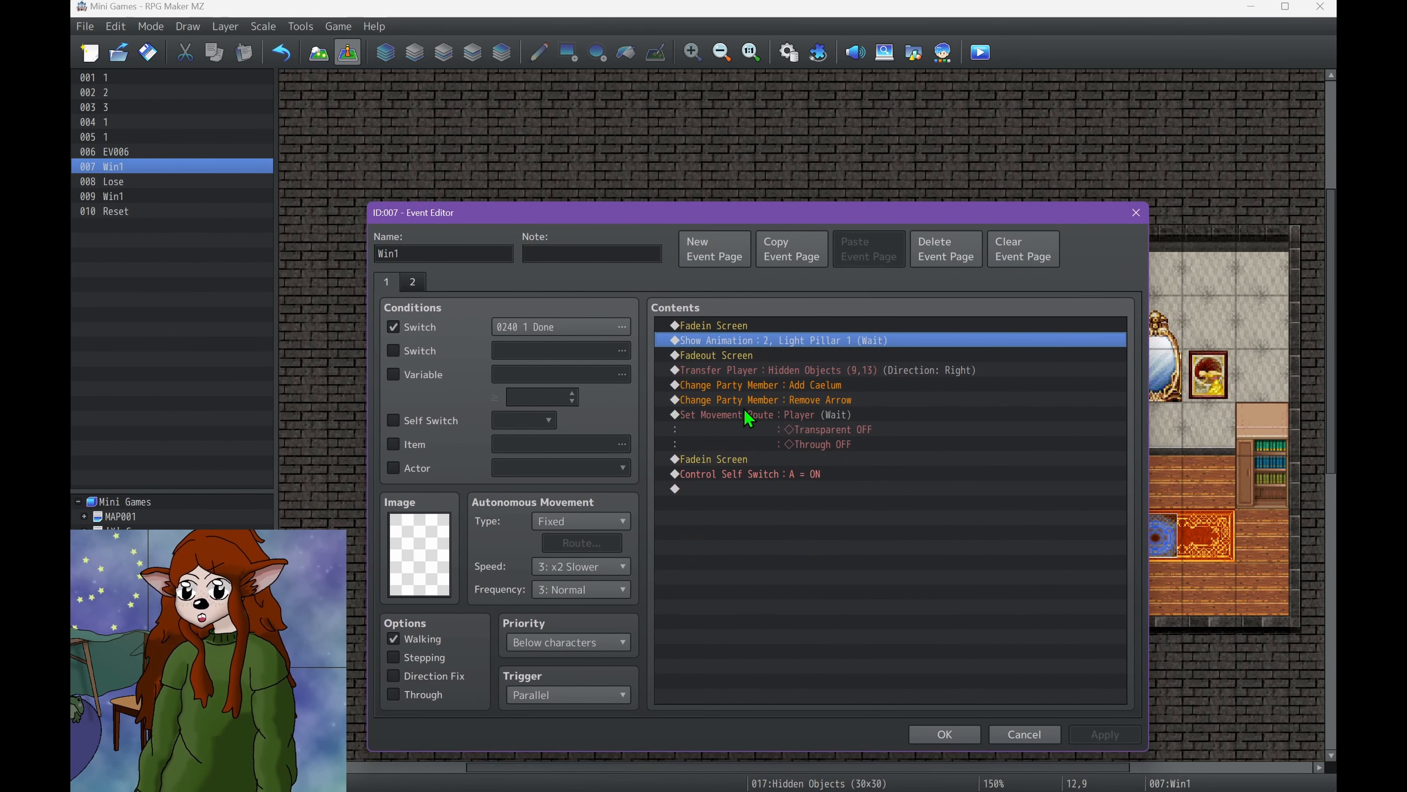
# - Compare the Win1 event's Transfer Player destination with the map and check the Through OFF line of its movement route
pyautogui.click(860, 374)
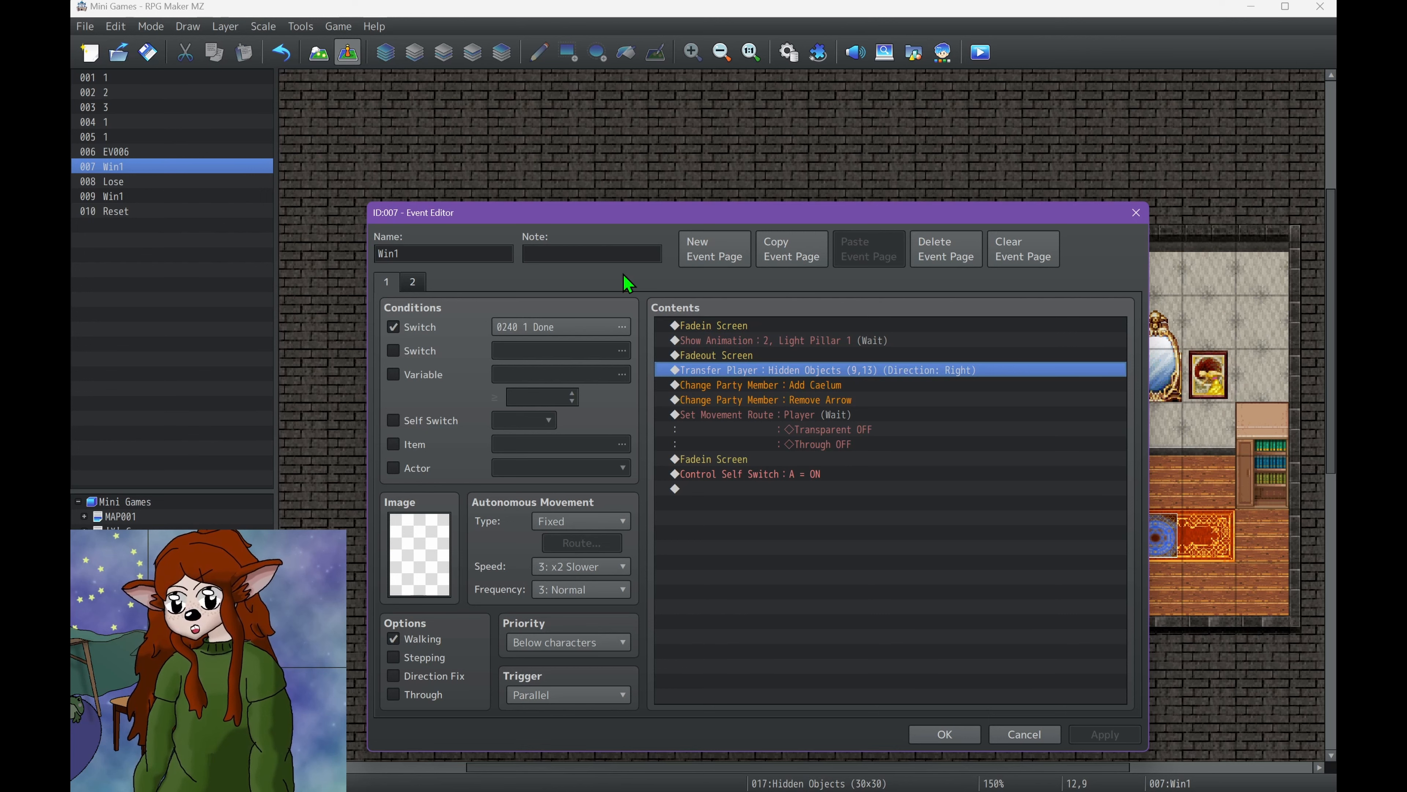
pyautogui.moveTo(644, 210); pyautogui.dragTo(679, 631)
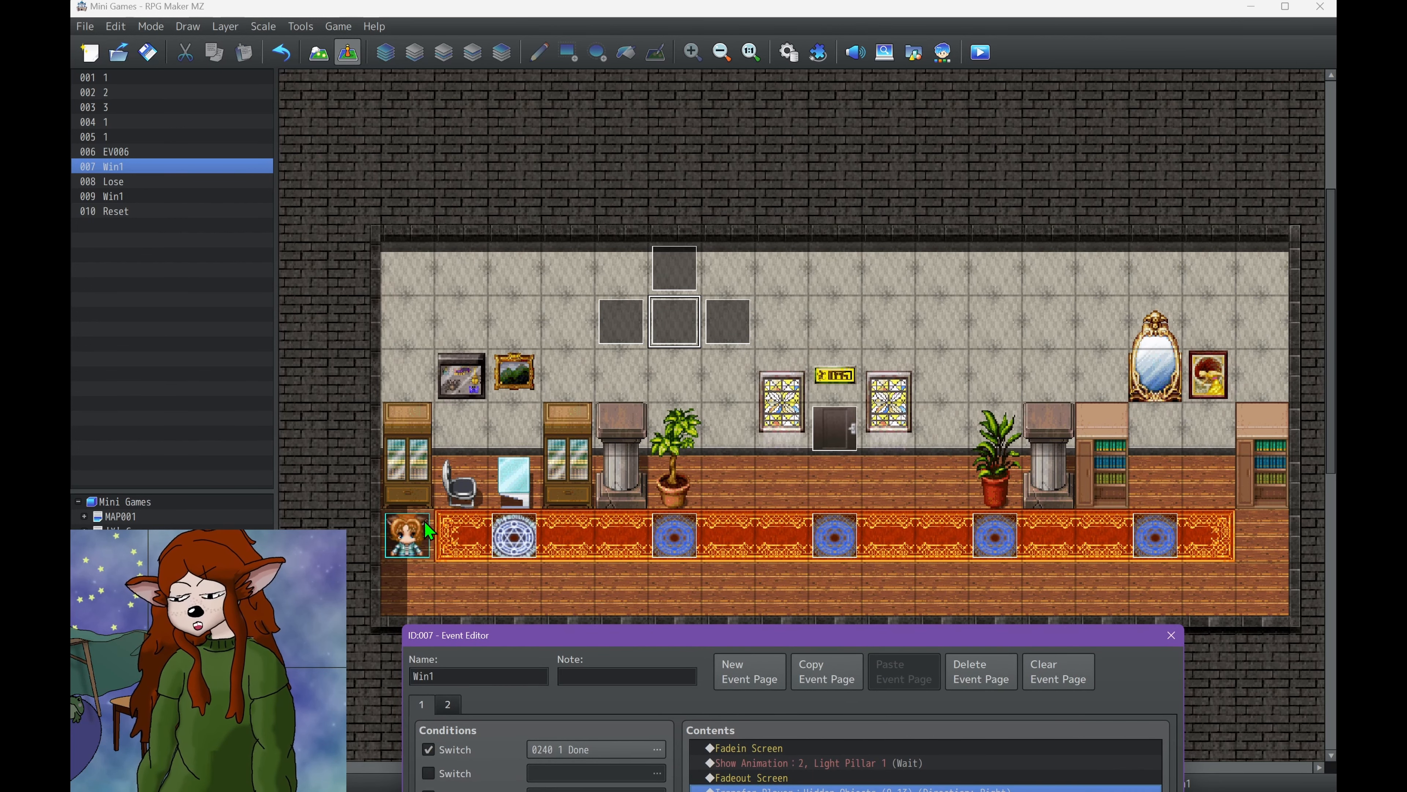
pyautogui.moveTo(715, 637); pyautogui.dragTo(702, 283)
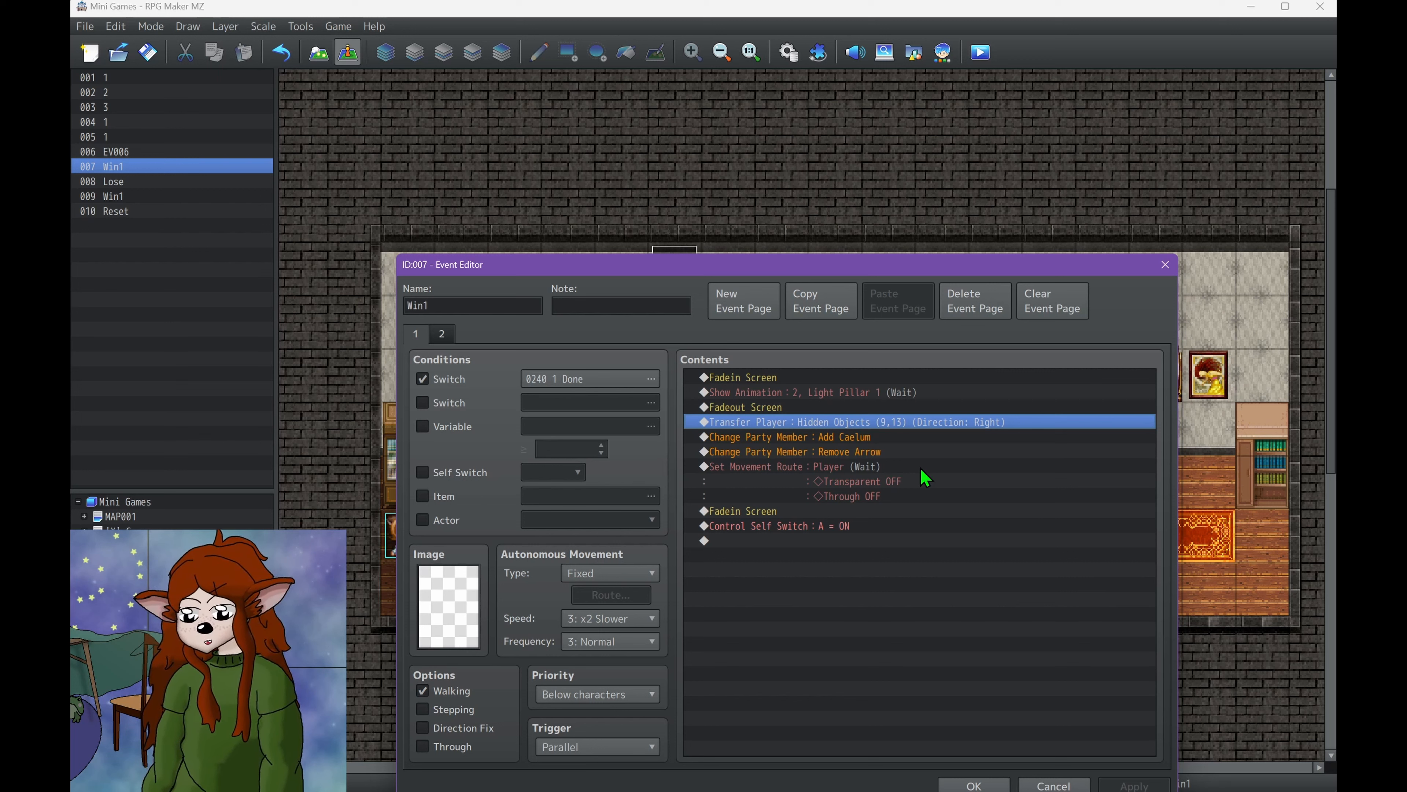
pyautogui.click(862, 497)
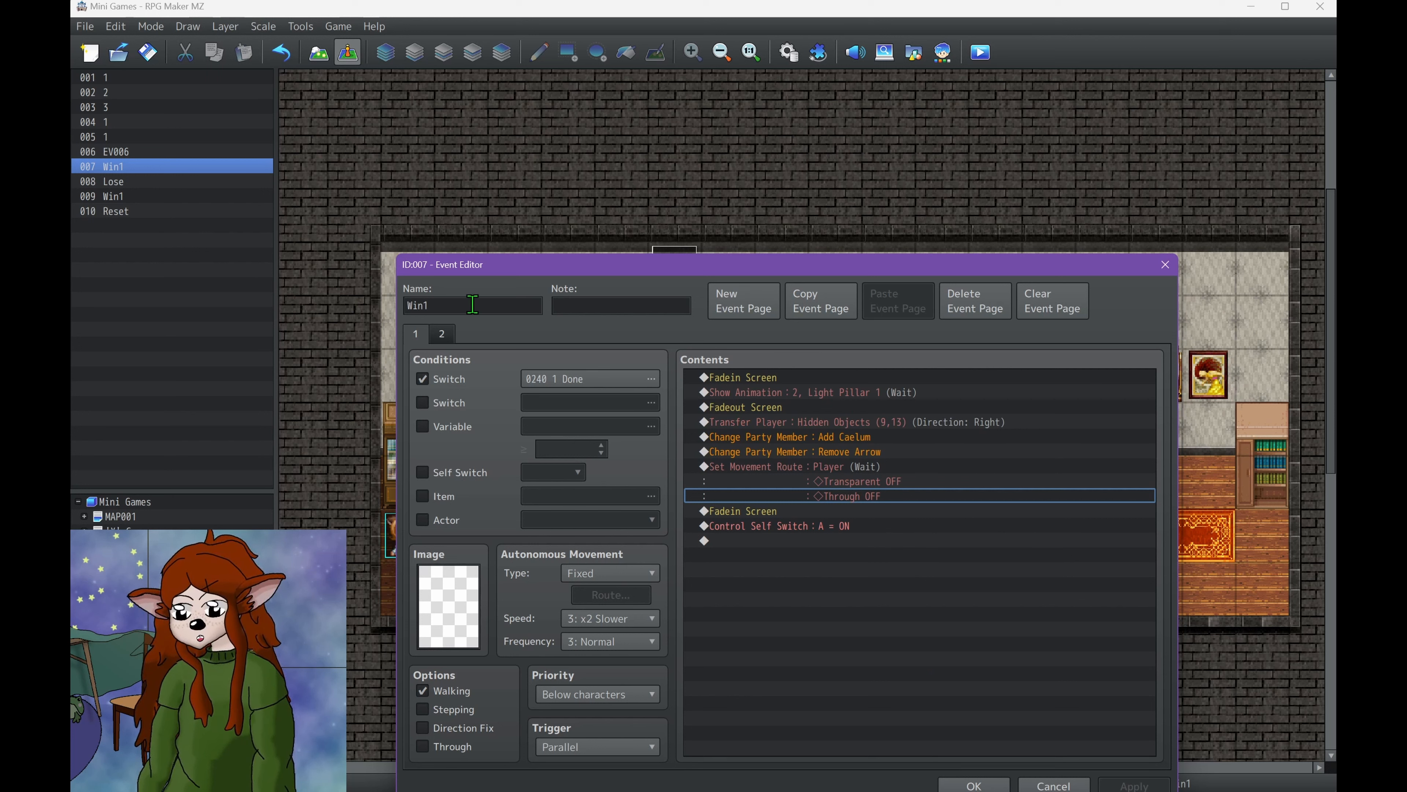
# - Check the self switch condition on the second page of Win1 event 007, close the event and save the project
pyautogui.click(445, 339)
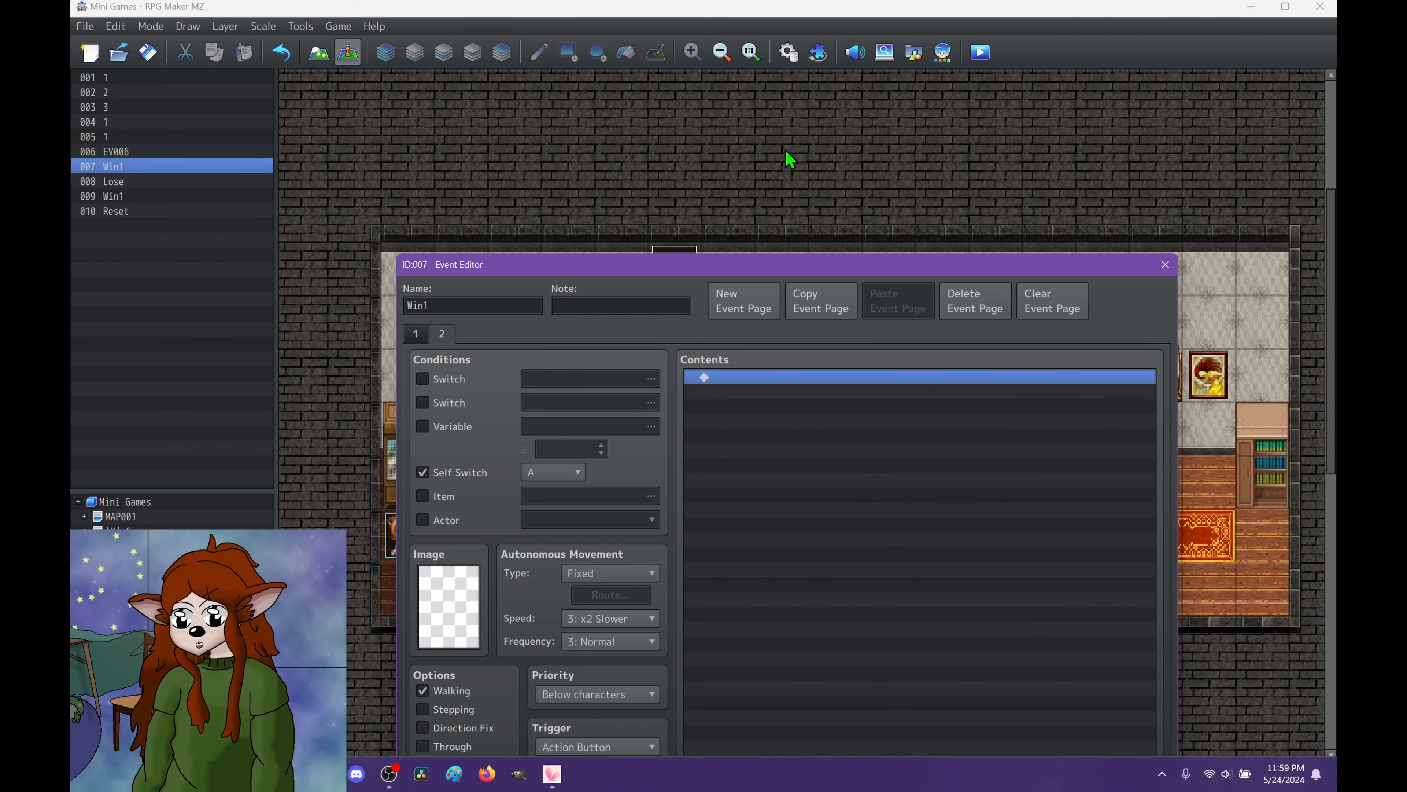
pyautogui.moveTo(780, 271); pyautogui.dragTo(748, 28)
pyautogui.click(938, 548)
pyautogui.click(149, 53)
# - View the Reset event's switch commands and the 2Done switch condition of Win1 event 009
pyautogui.doubleClick(672, 271)
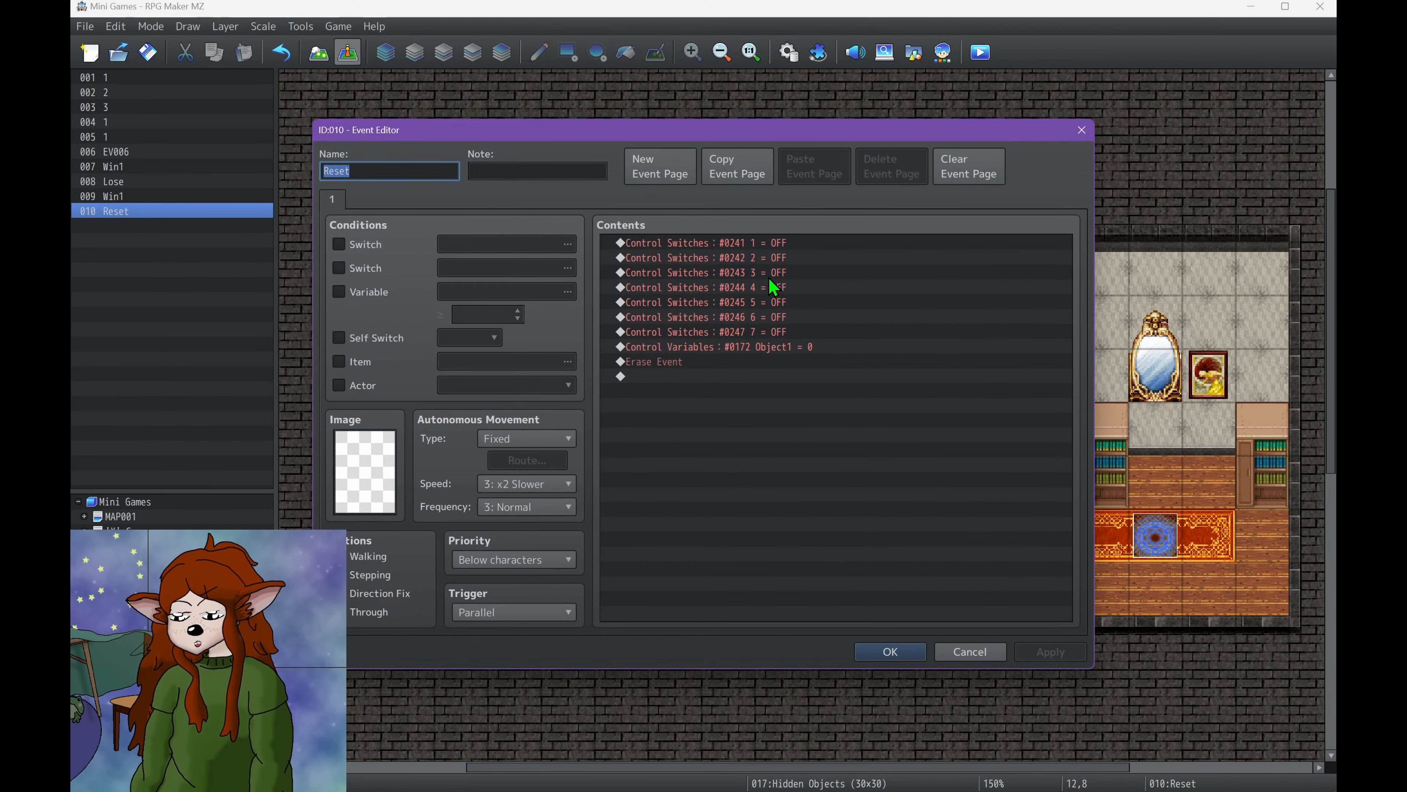
pyautogui.click(888, 651)
pyautogui.doubleClick(734, 338)
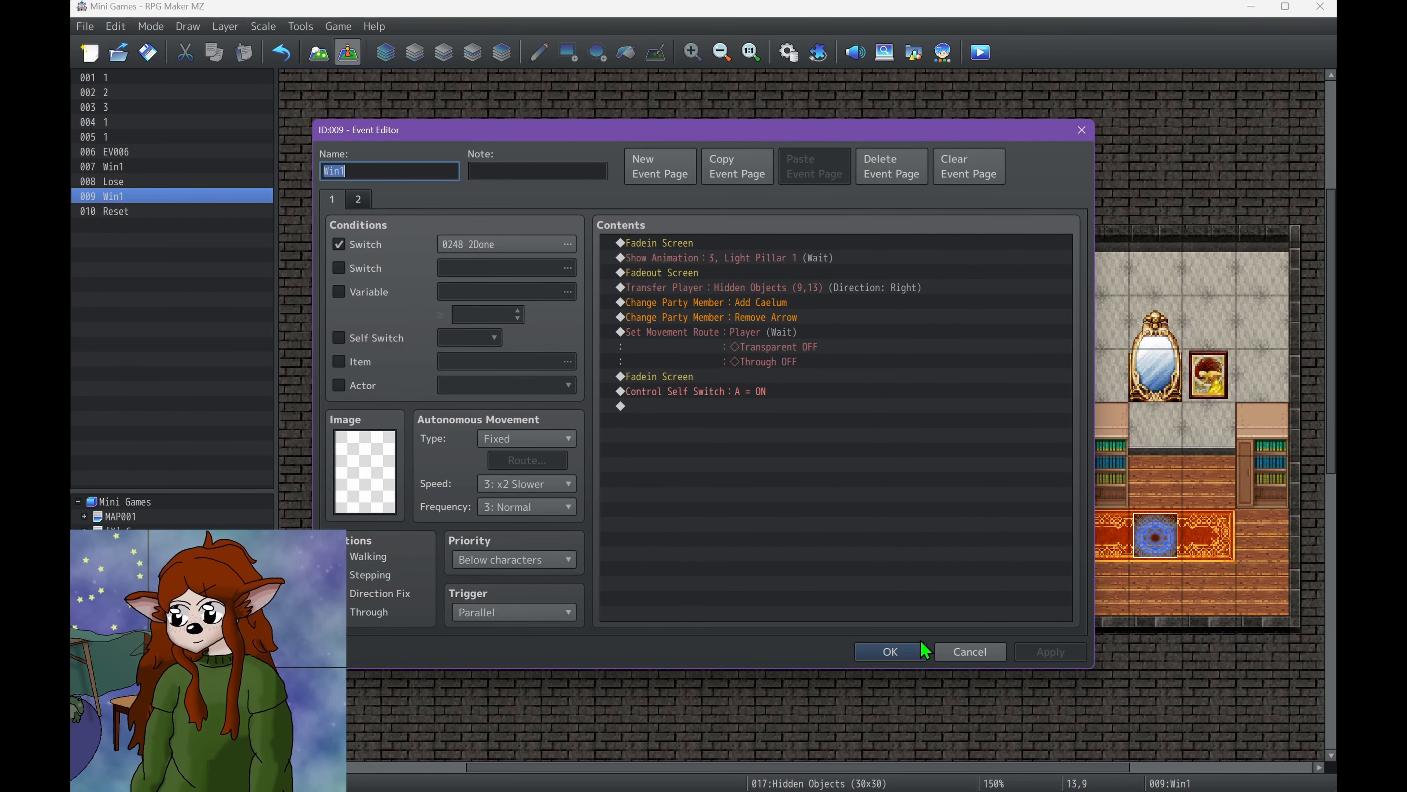
pyautogui.click(893, 651)
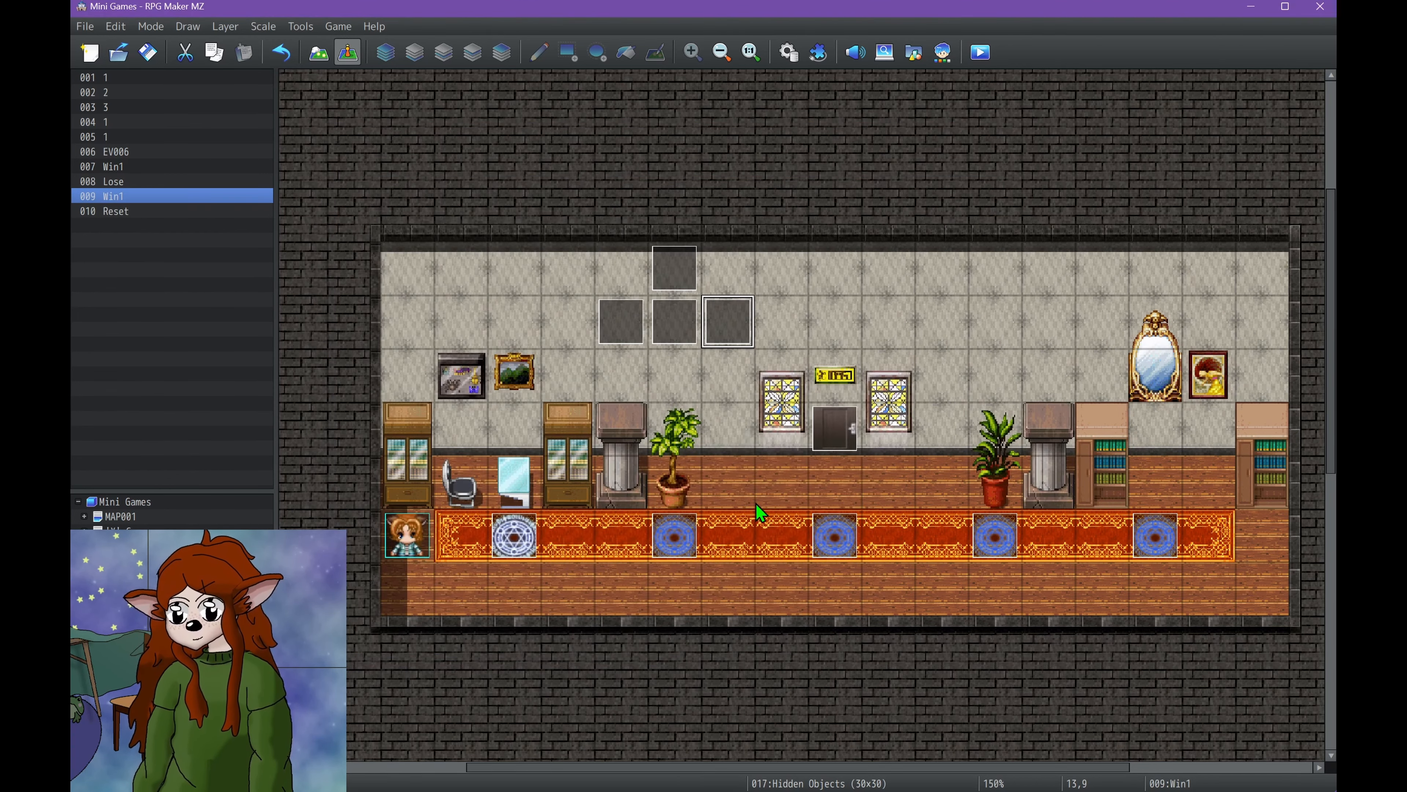
# - Recheck the 1 Done switch condition and commands of Win1 event 007
pyautogui.click(673, 342)
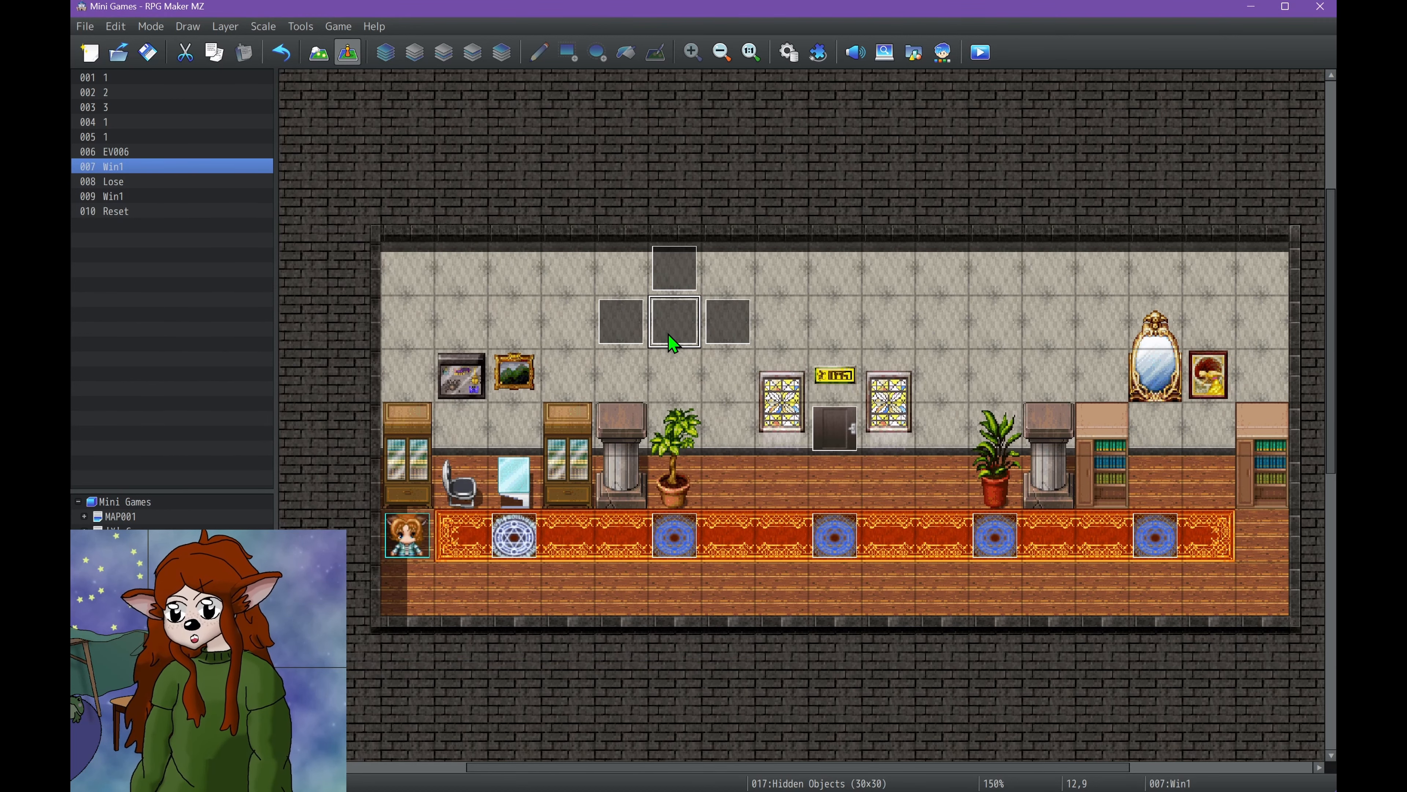
pyautogui.doubleClick(674, 342)
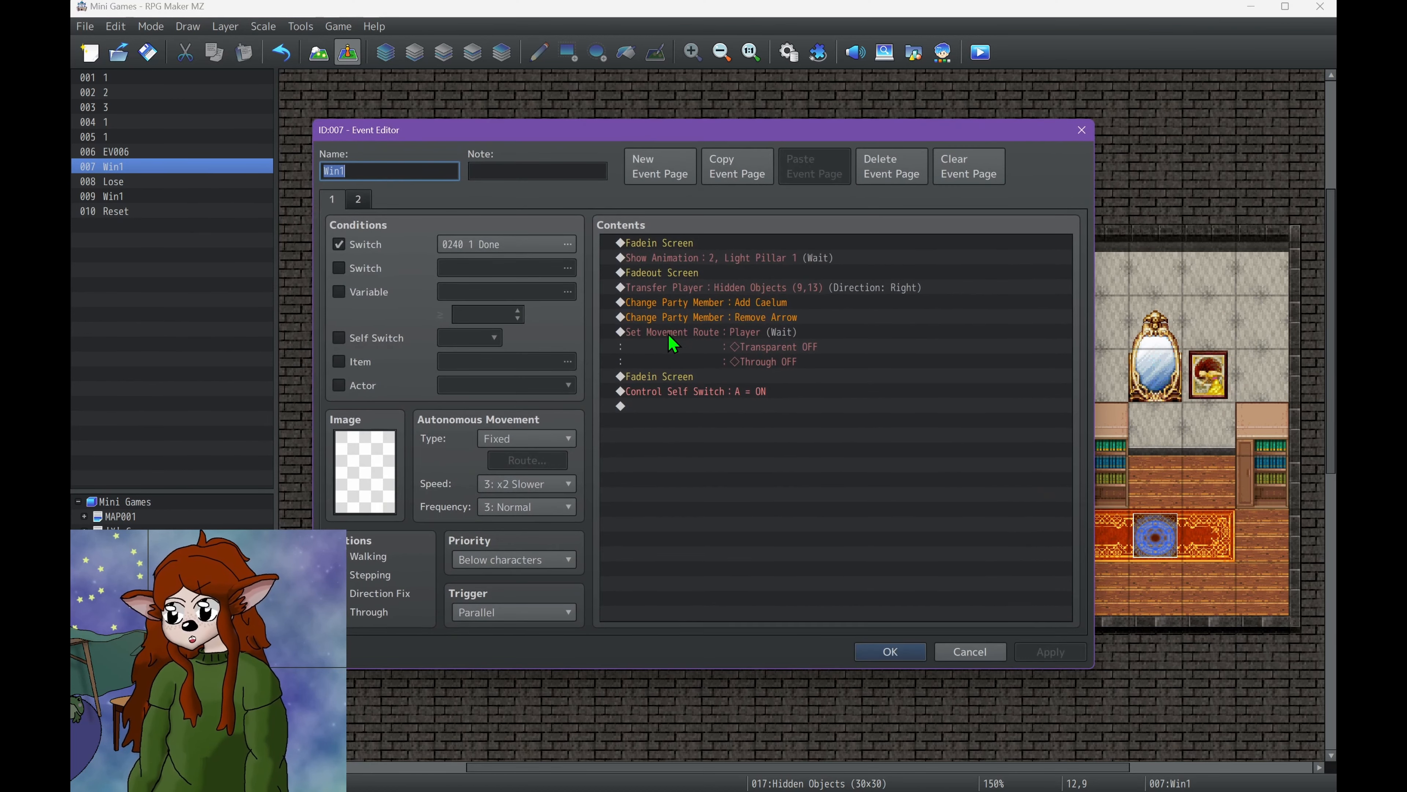
pyautogui.click(890, 651)
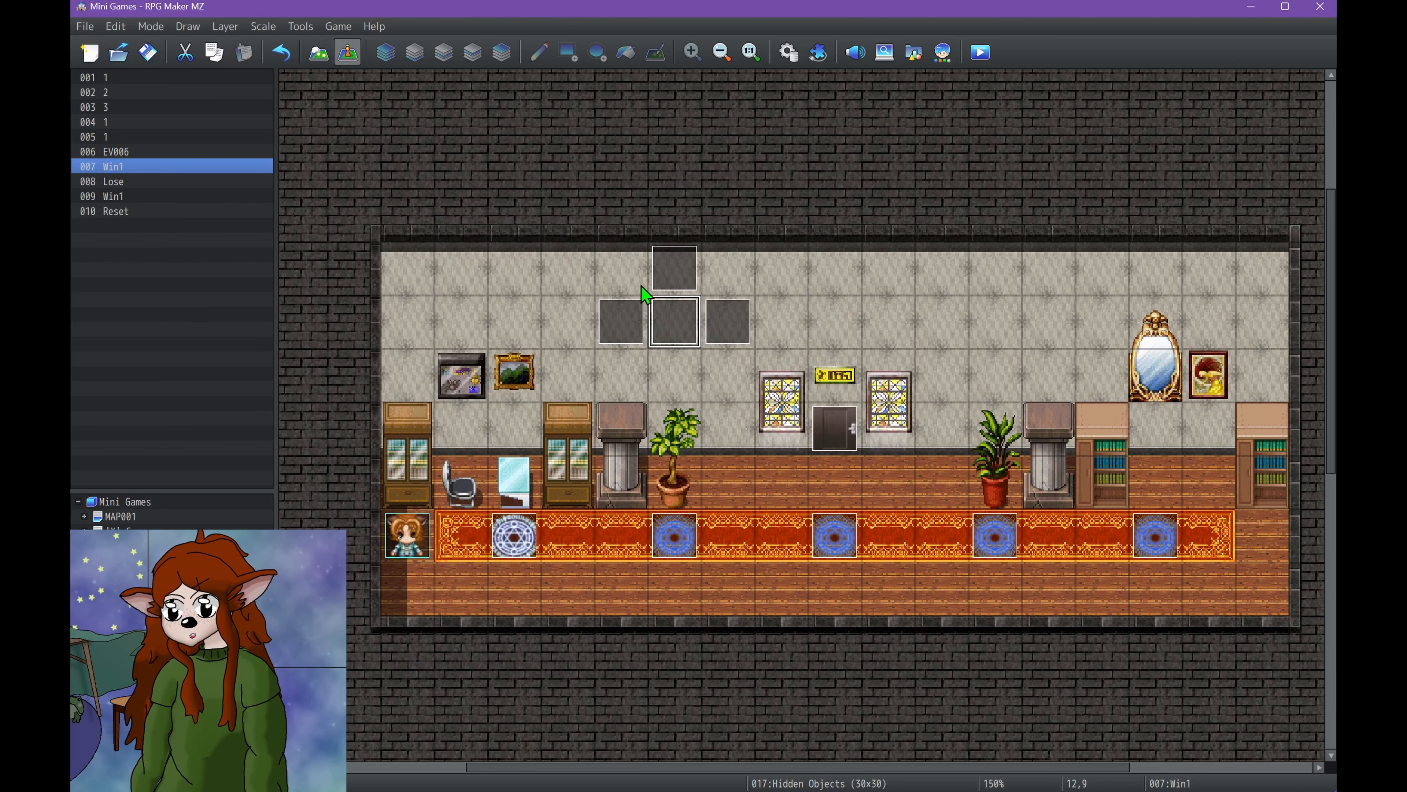
# - Examine the Control Variables command for Object1 in the Reset event
pyautogui.click(666, 286)
pyautogui.doubleClick(666, 285)
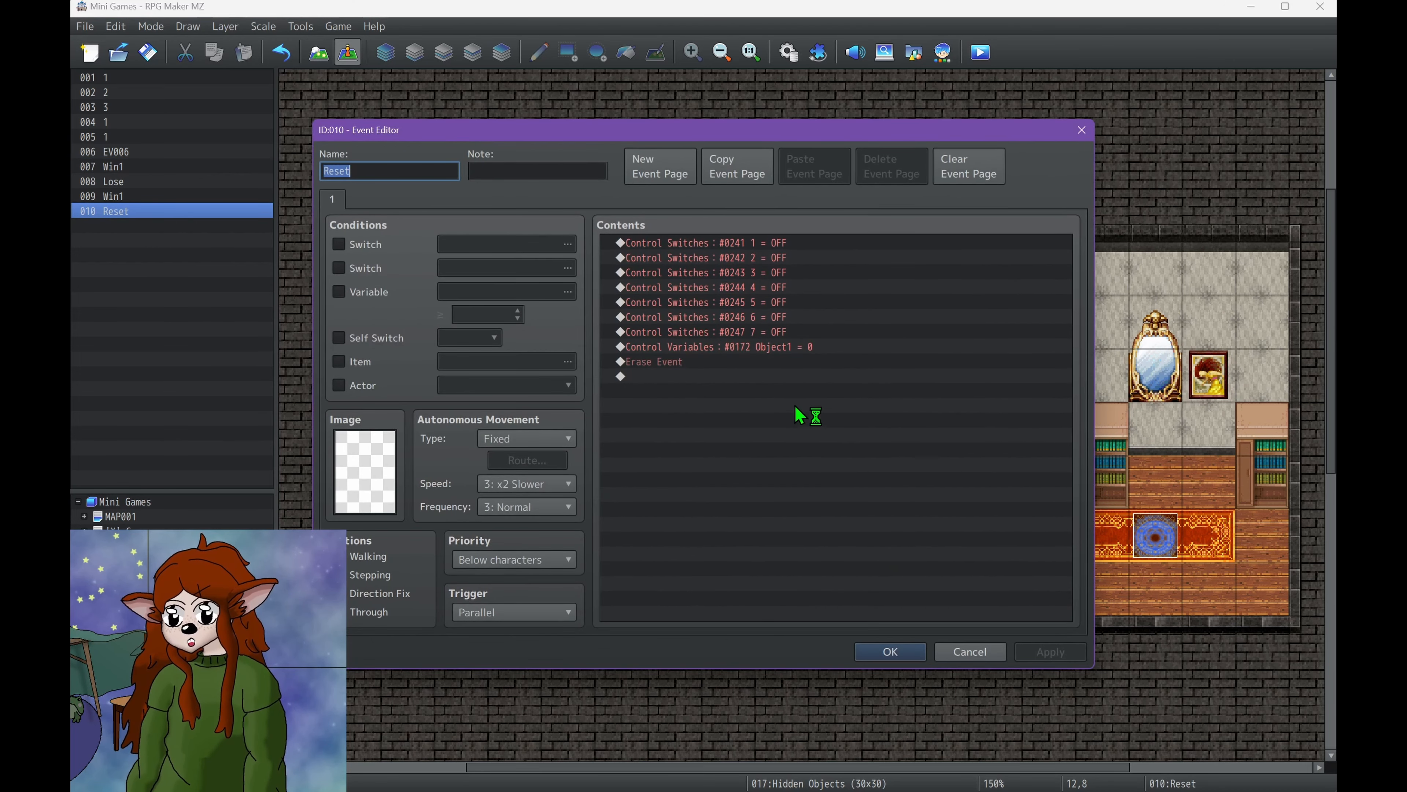
pyautogui.click(764, 348)
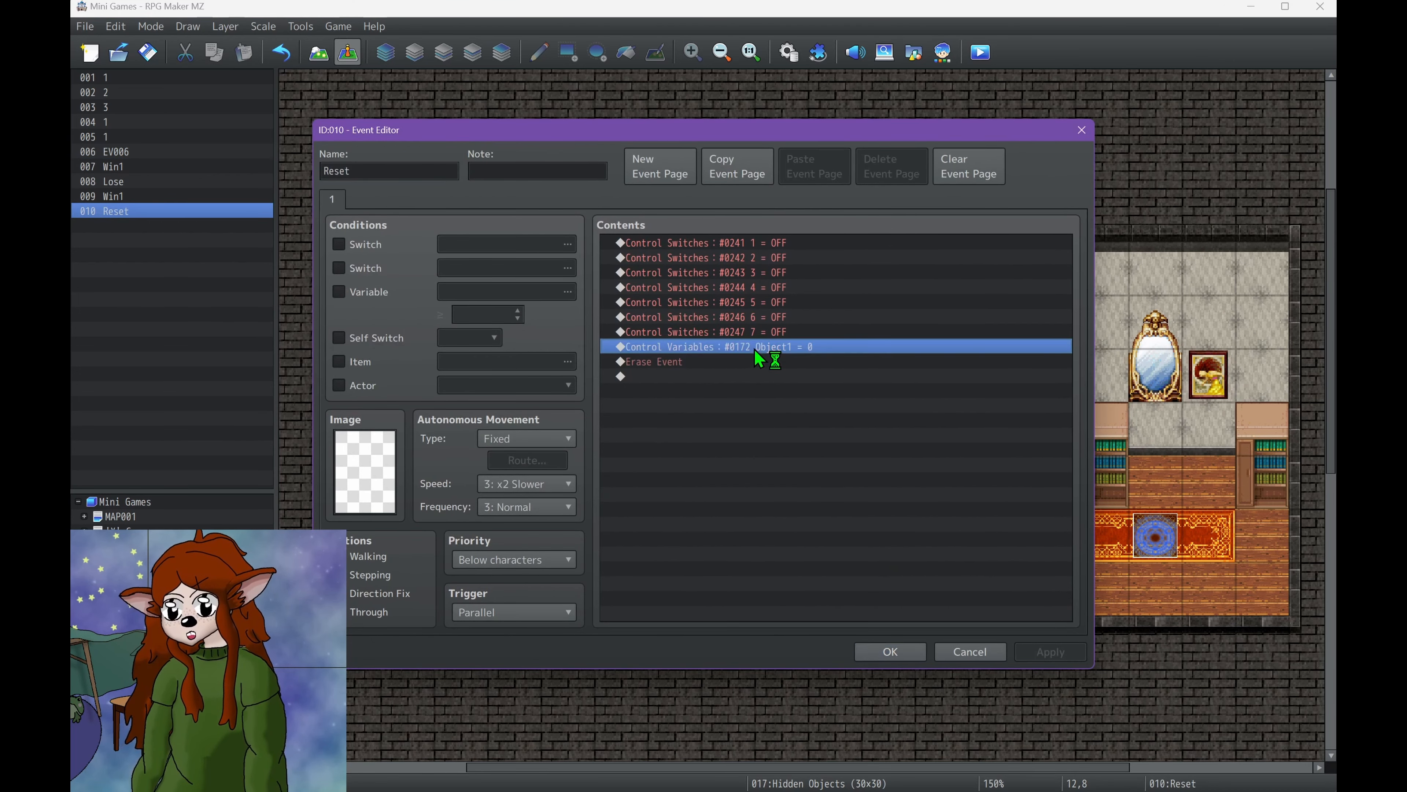
# - Close the Reset event and review the Lose event's party member and player movement route commands
pyautogui.click(890, 651)
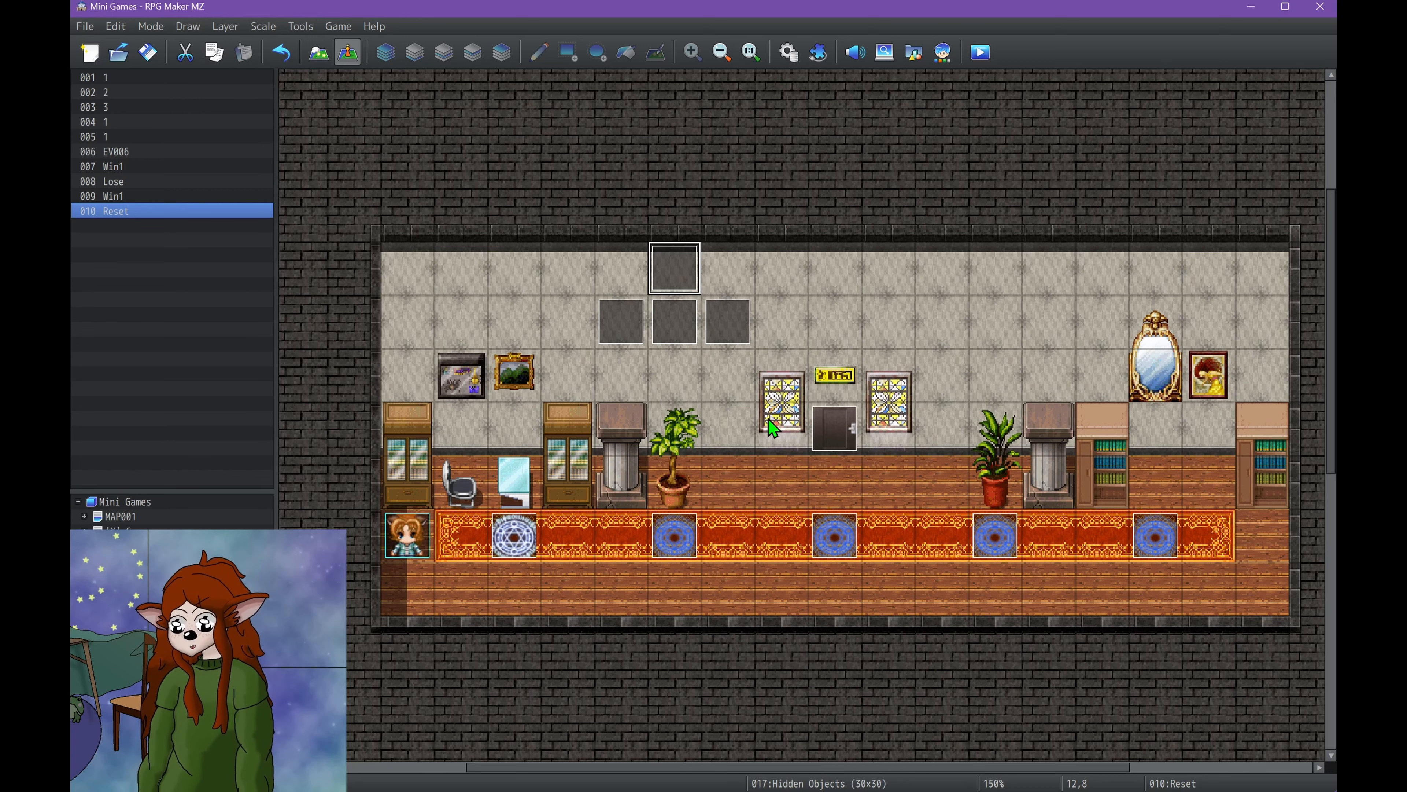
pyautogui.doubleClick(626, 331)
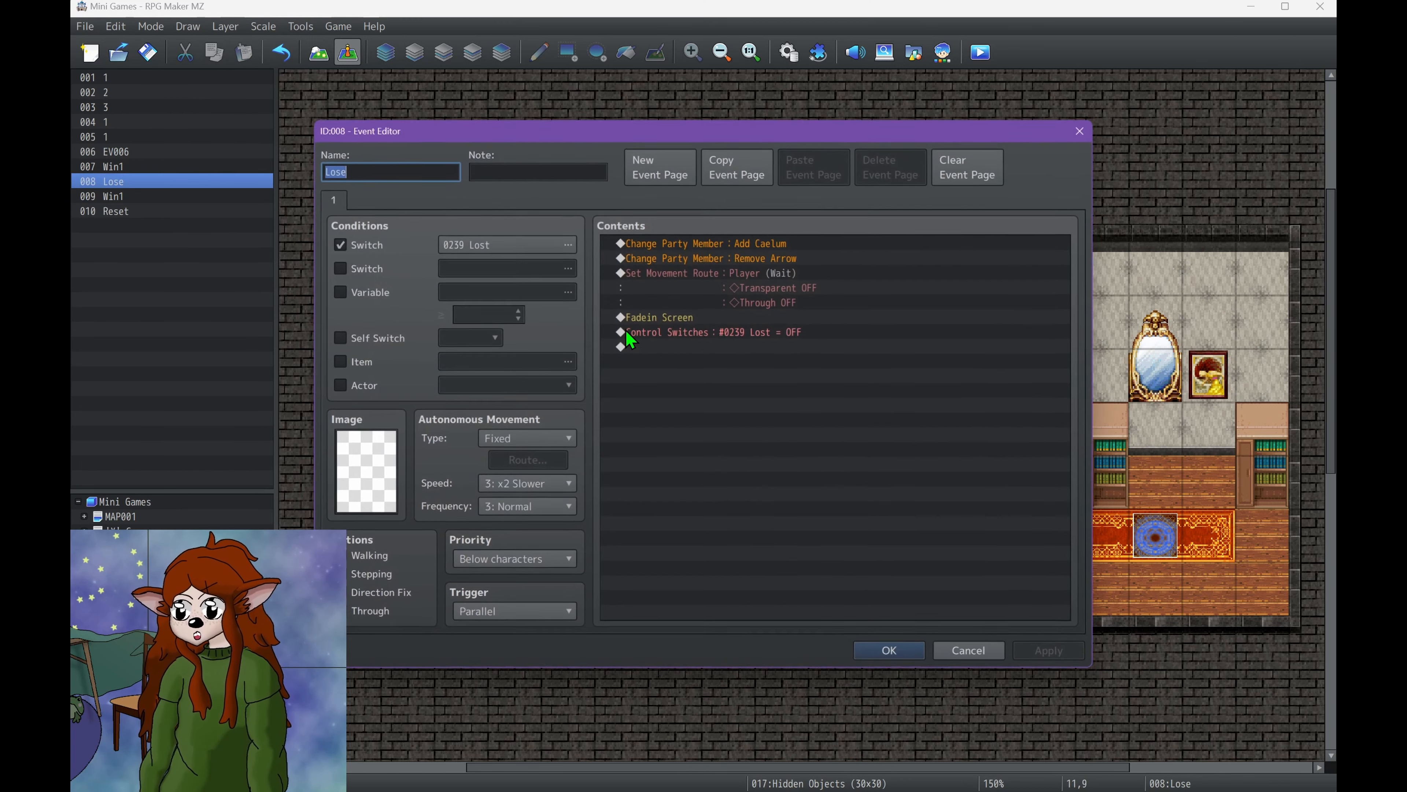
pyautogui.click(773, 257)
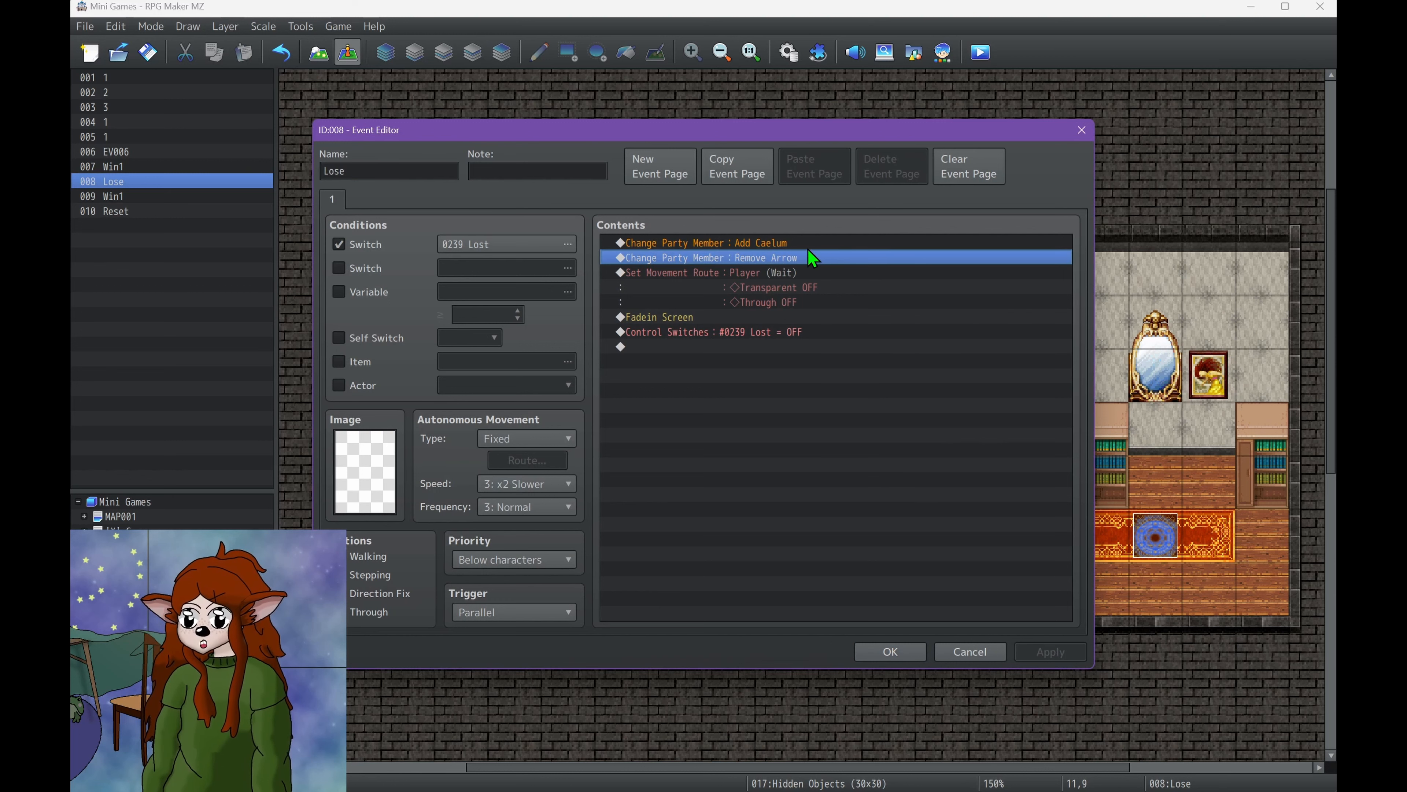
pyautogui.click(814, 288)
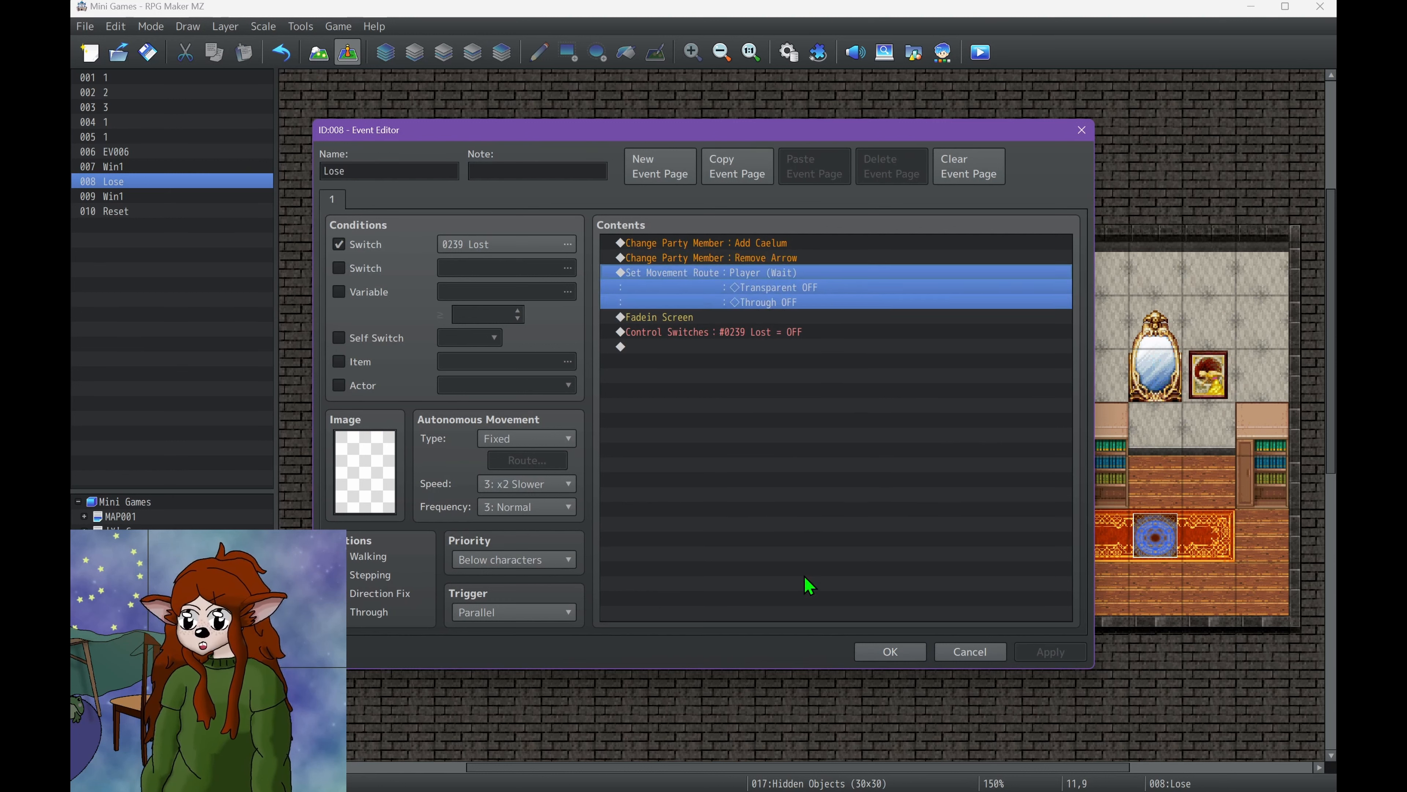
pyautogui.click(899, 656)
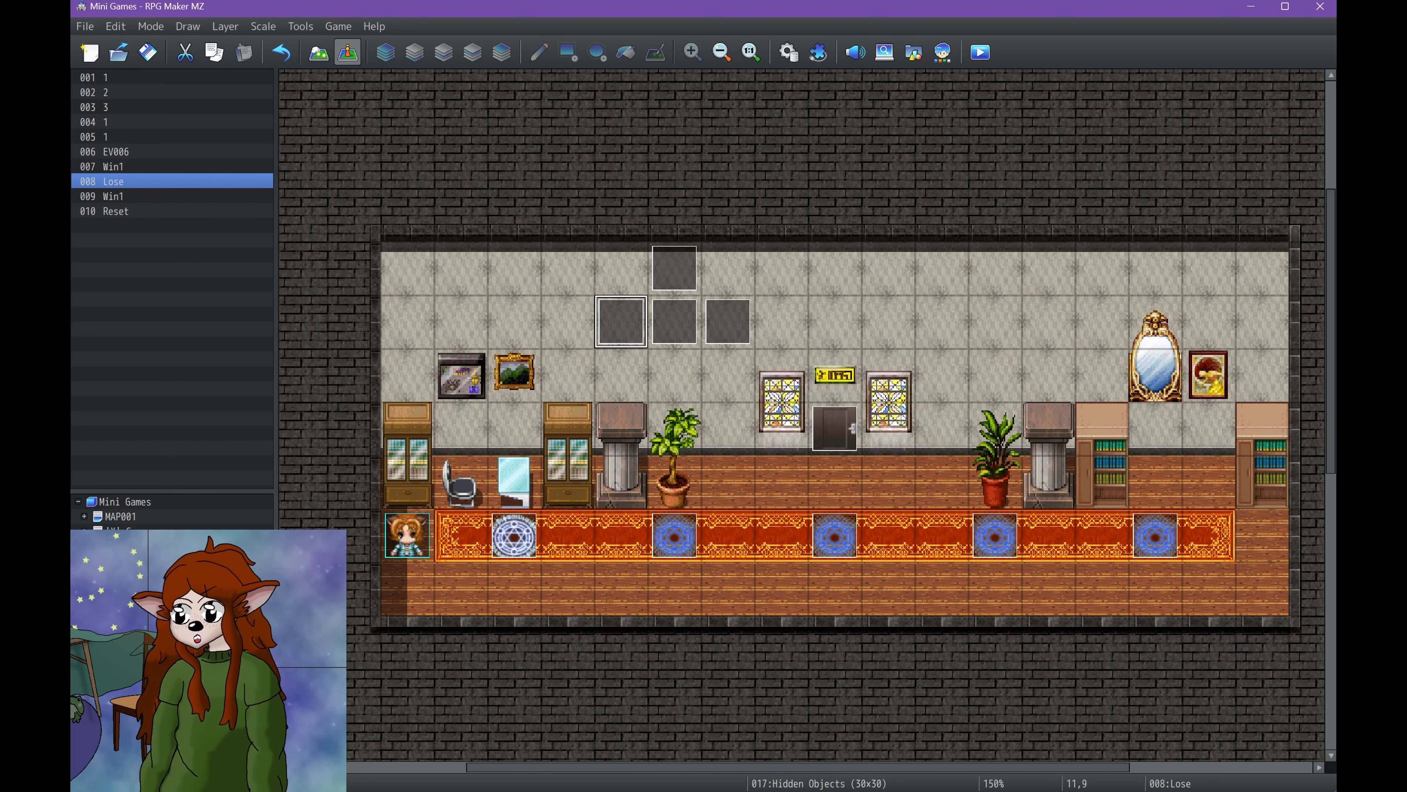
# - Open the Room 2 map and check the switch conditions on the second and third pages of word label event 009
pyautogui.click(138, 665)
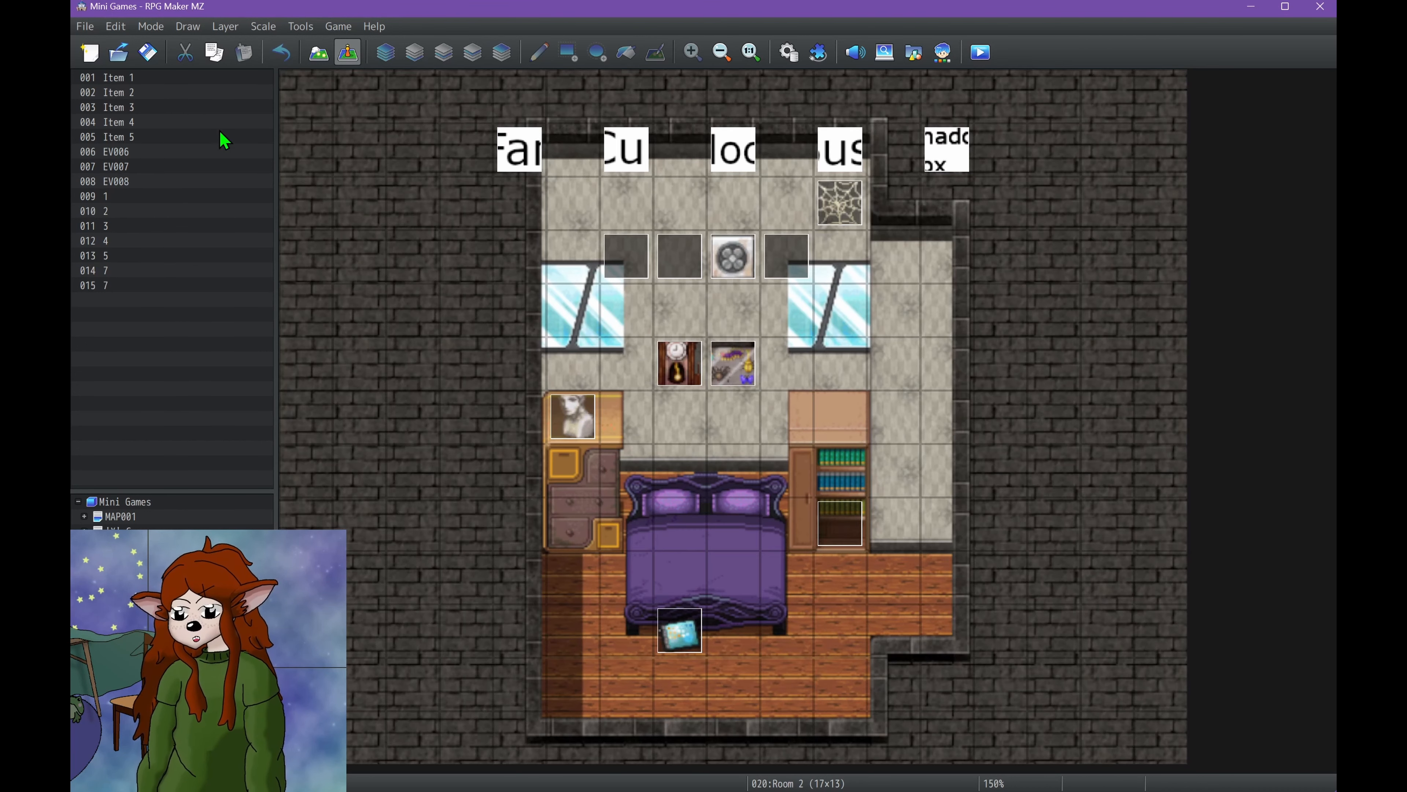
pyautogui.click(682, 631)
pyautogui.click(863, 504)
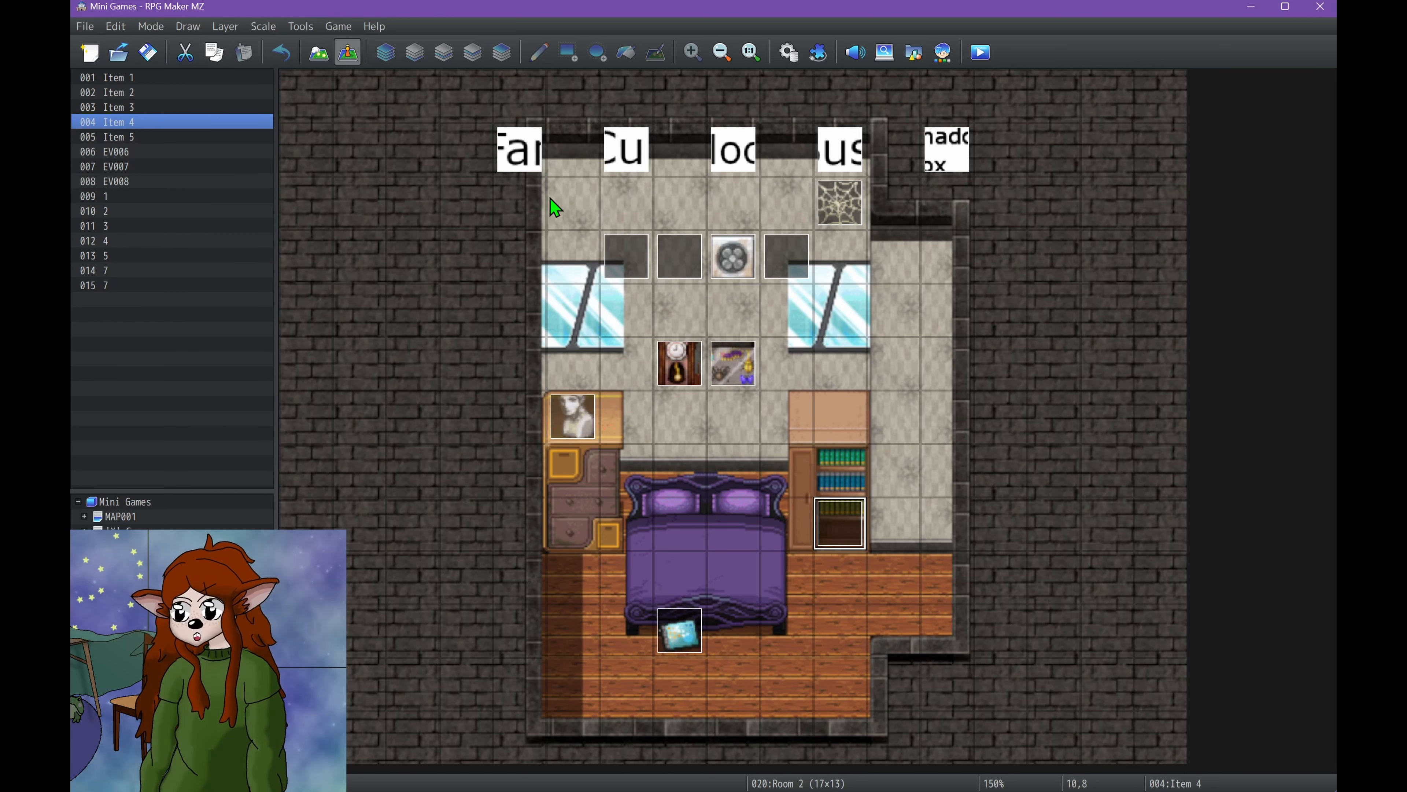
pyautogui.doubleClick(514, 161)
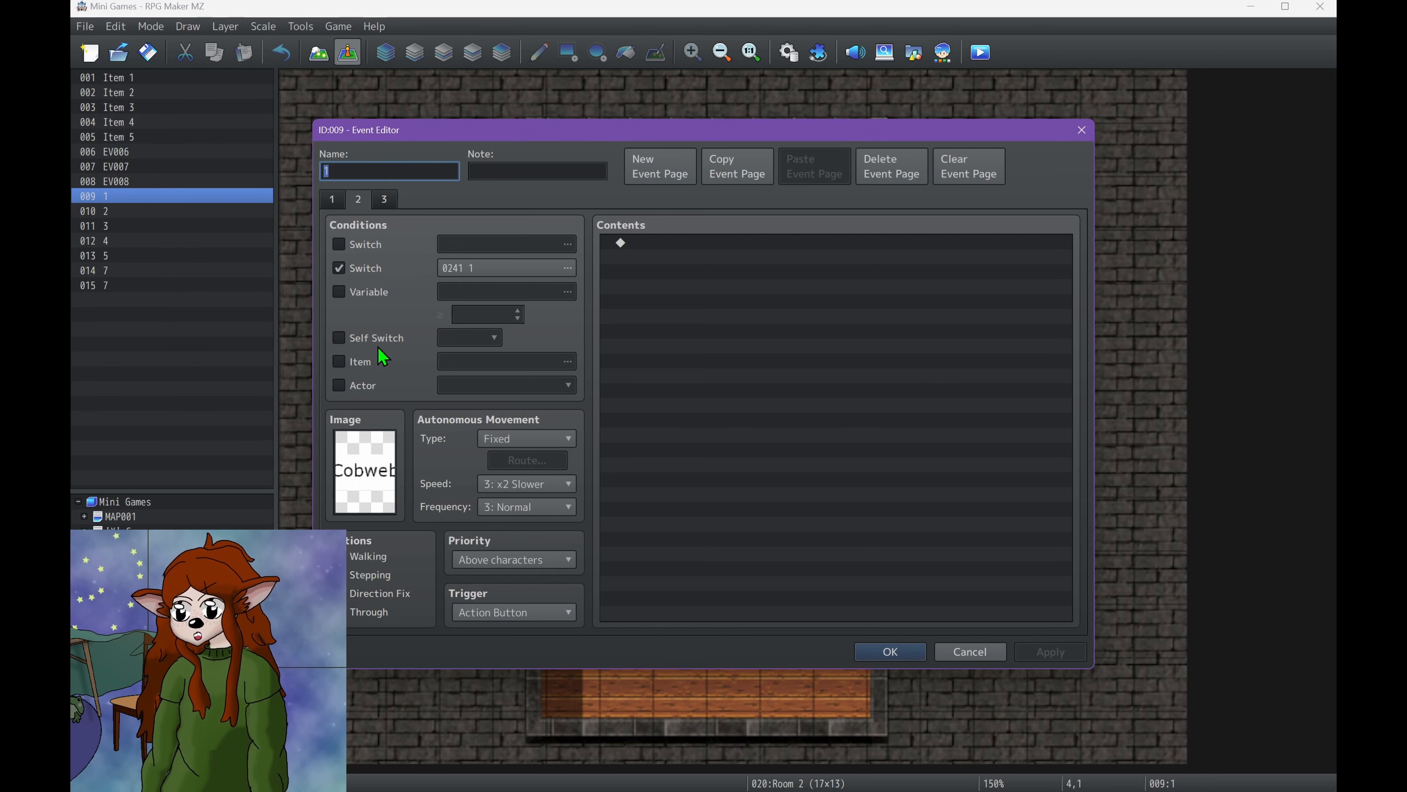
pyautogui.click(387, 207)
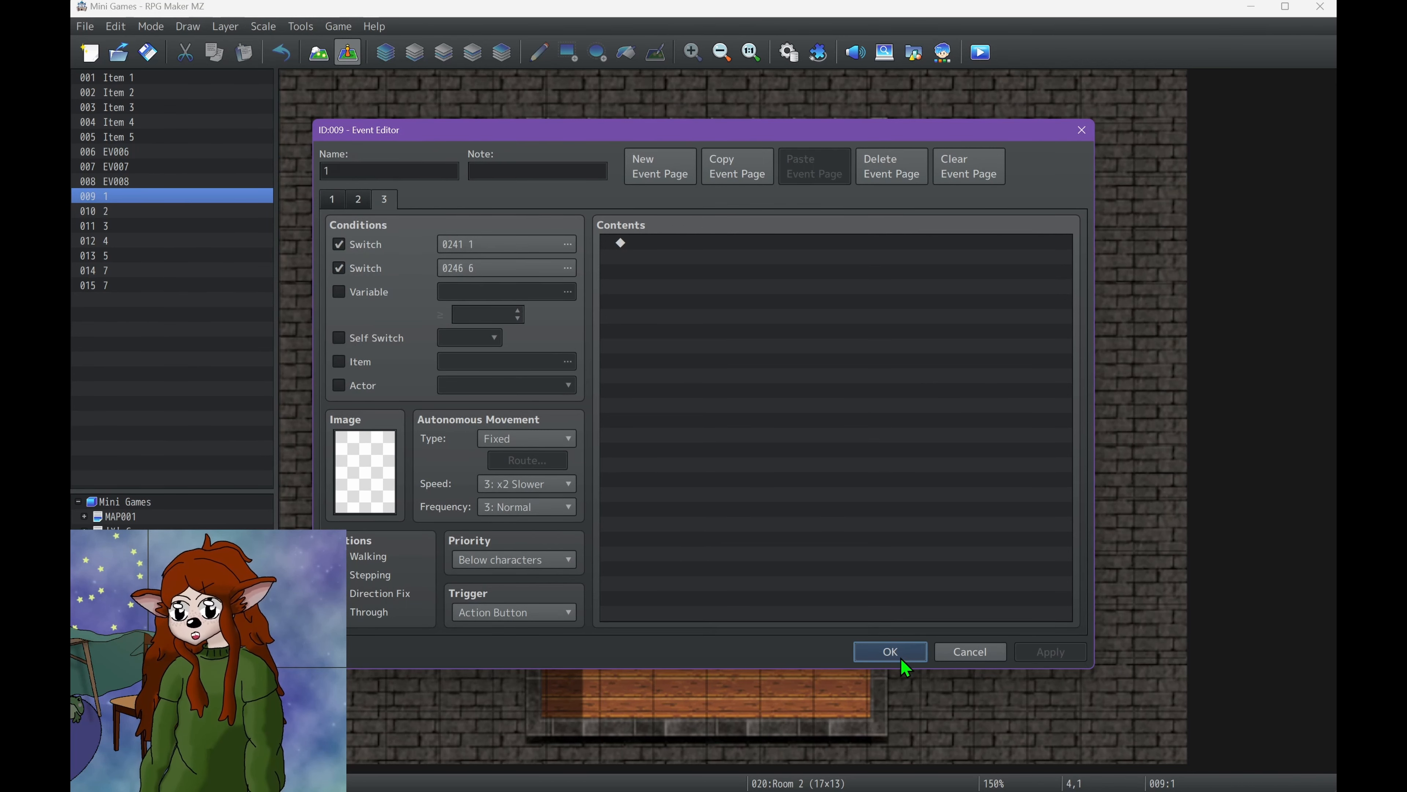
pyautogui.click(891, 654)
# - Examine the three pages of cobweb event 015, including the second page's Object1 variable and switch 6 commands
pyautogui.click(853, 206)
pyautogui.doubleClick(855, 208)
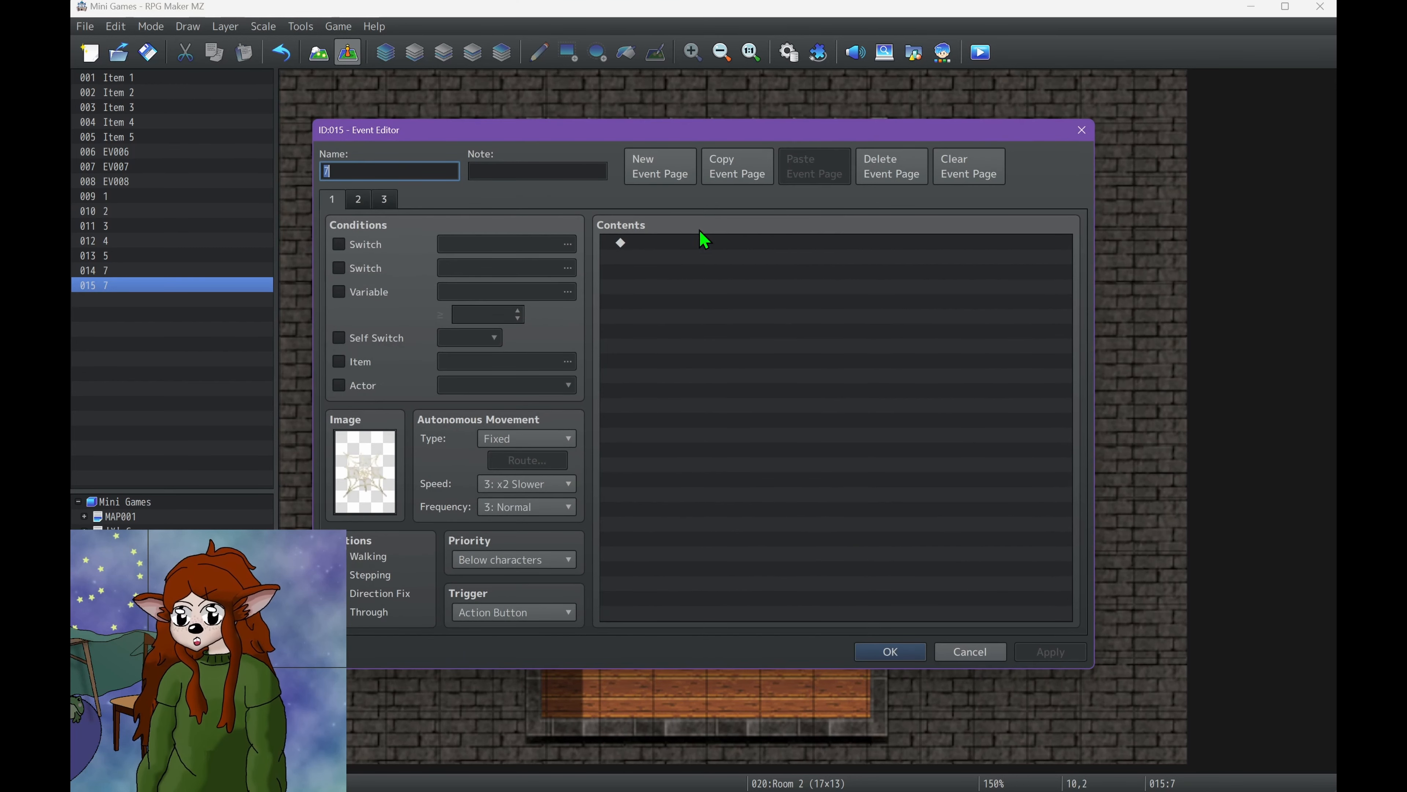
pyautogui.click(358, 200)
pyautogui.click(334, 201)
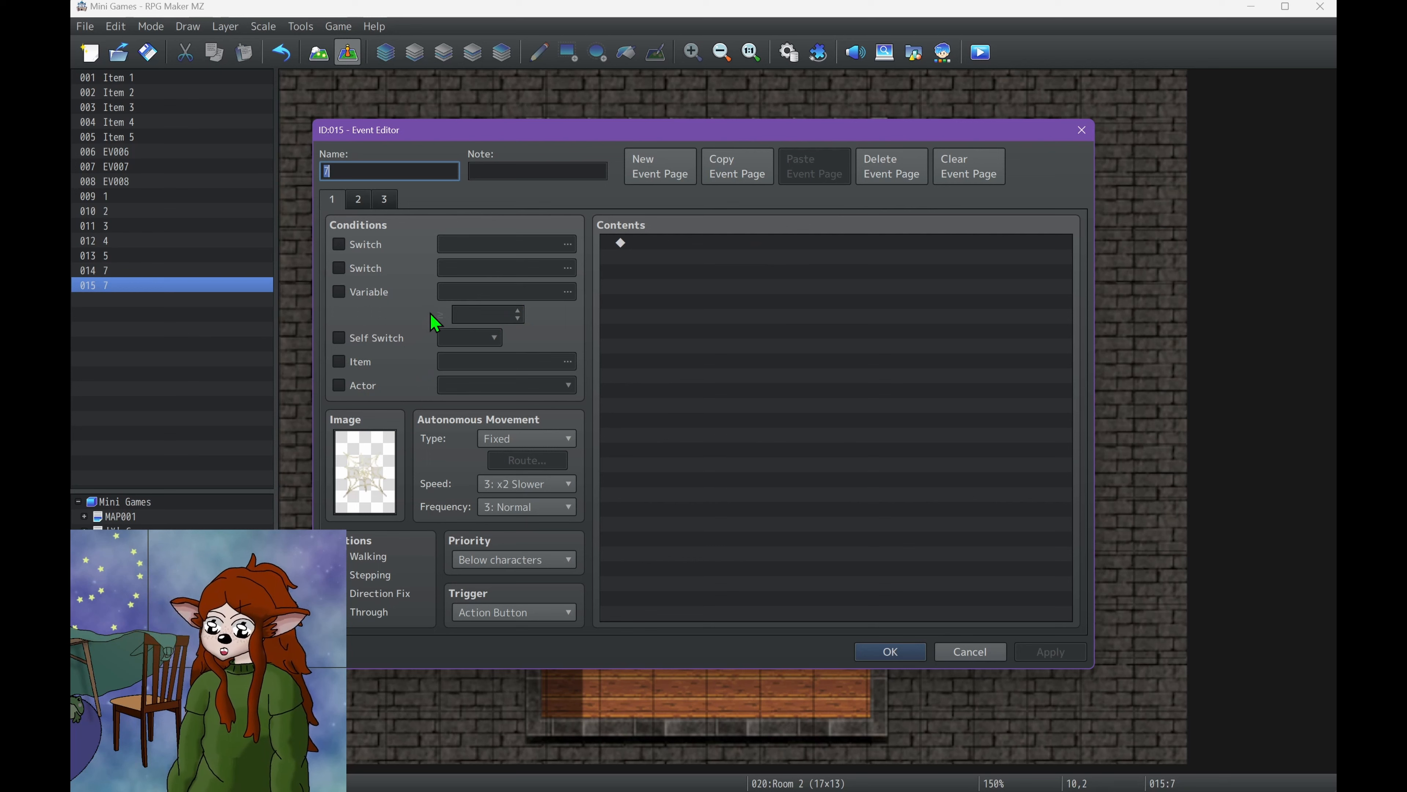
pyautogui.click(383, 203)
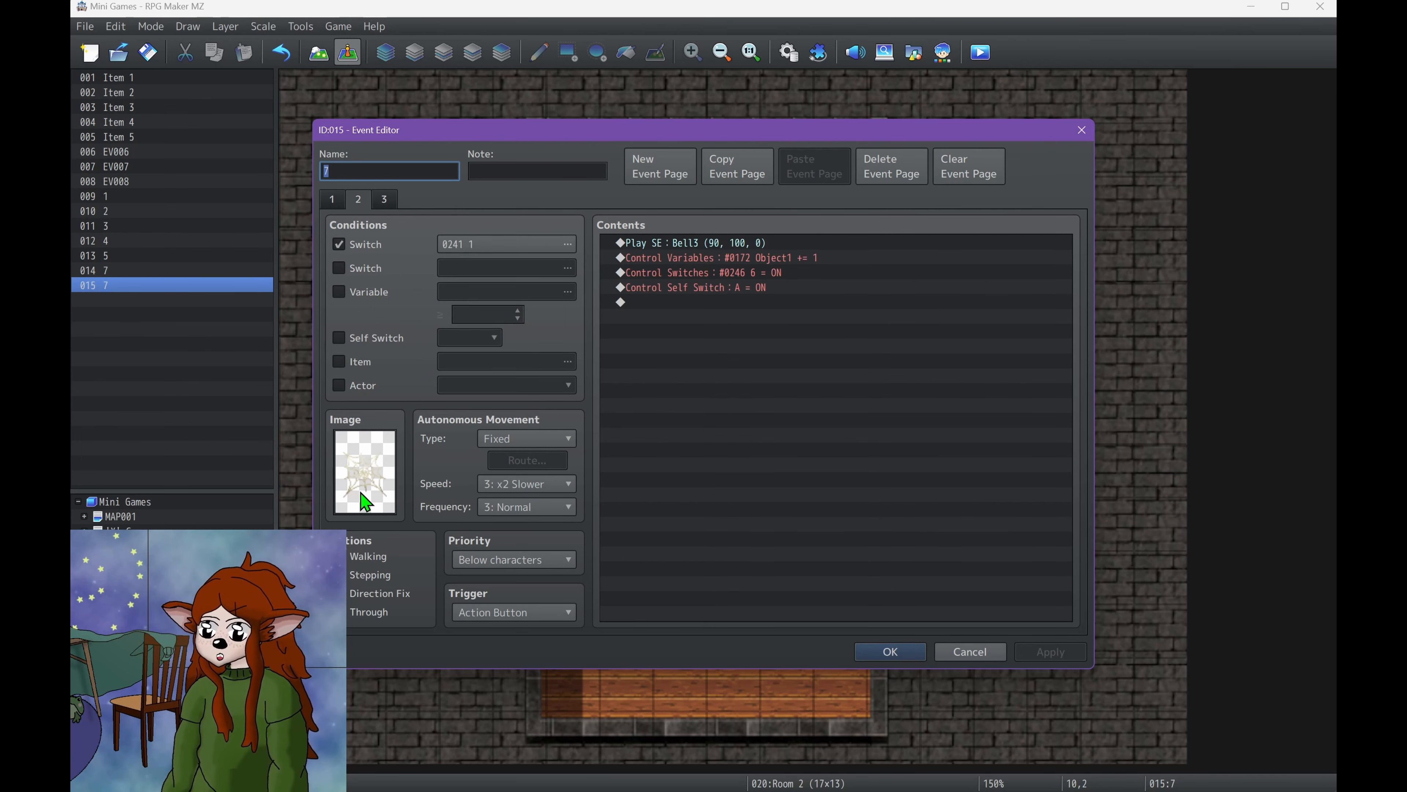
pyautogui.click(383, 203)
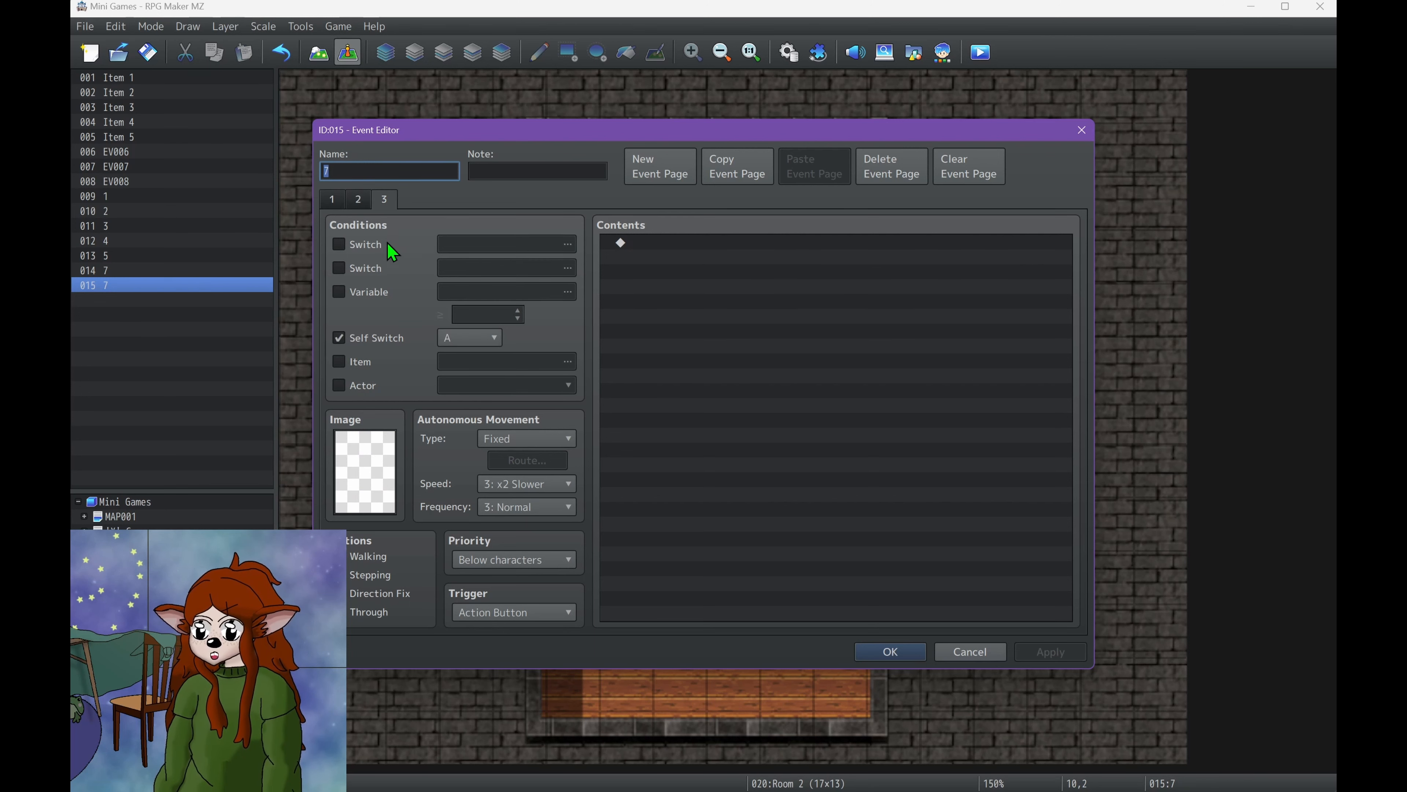
pyautogui.click(361, 196)
pyautogui.click(797, 259)
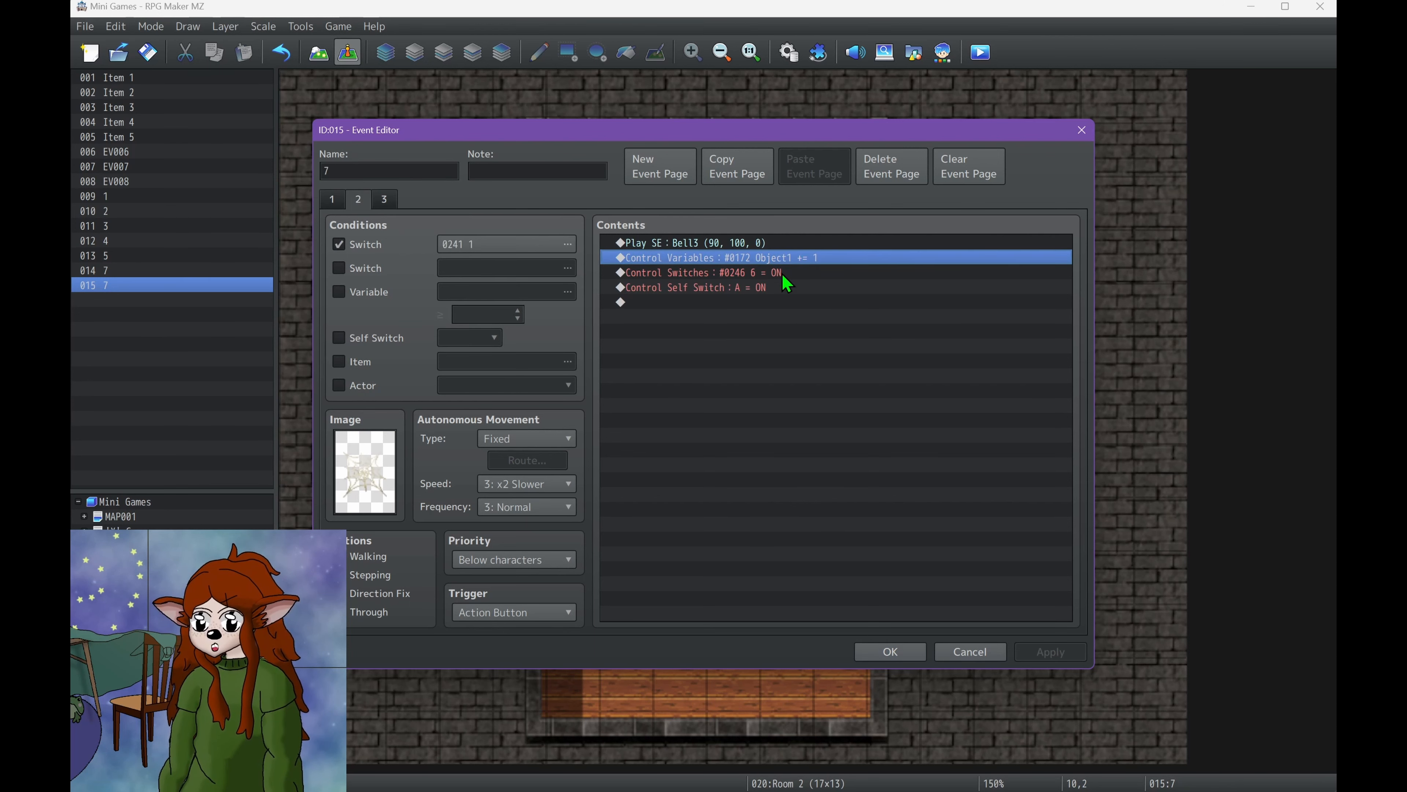
pyautogui.click(797, 273)
pyautogui.click(891, 651)
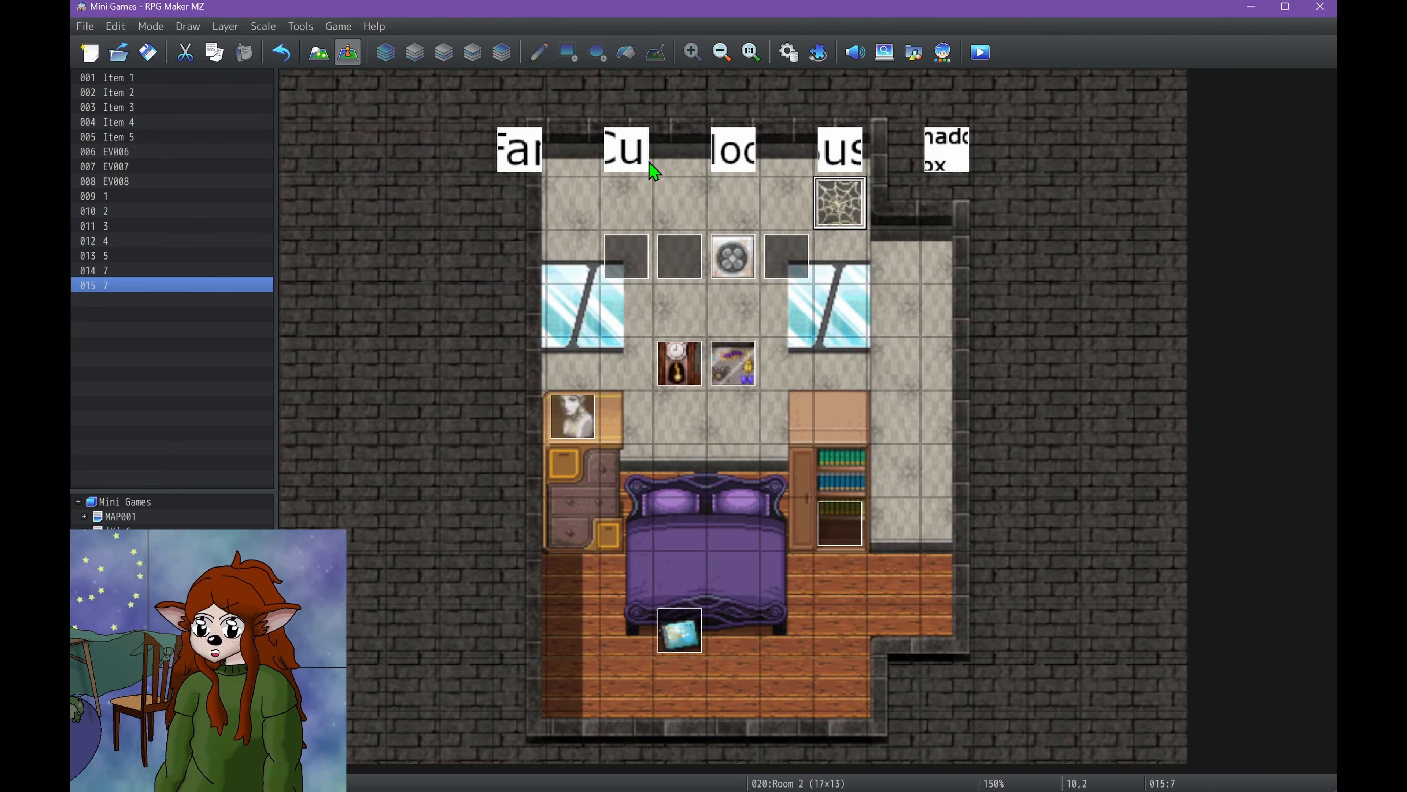
# - Review Room 2's EV006 startup commands and EV007's Object1 check with its timer stop command
pyautogui.doubleClick(687, 246)
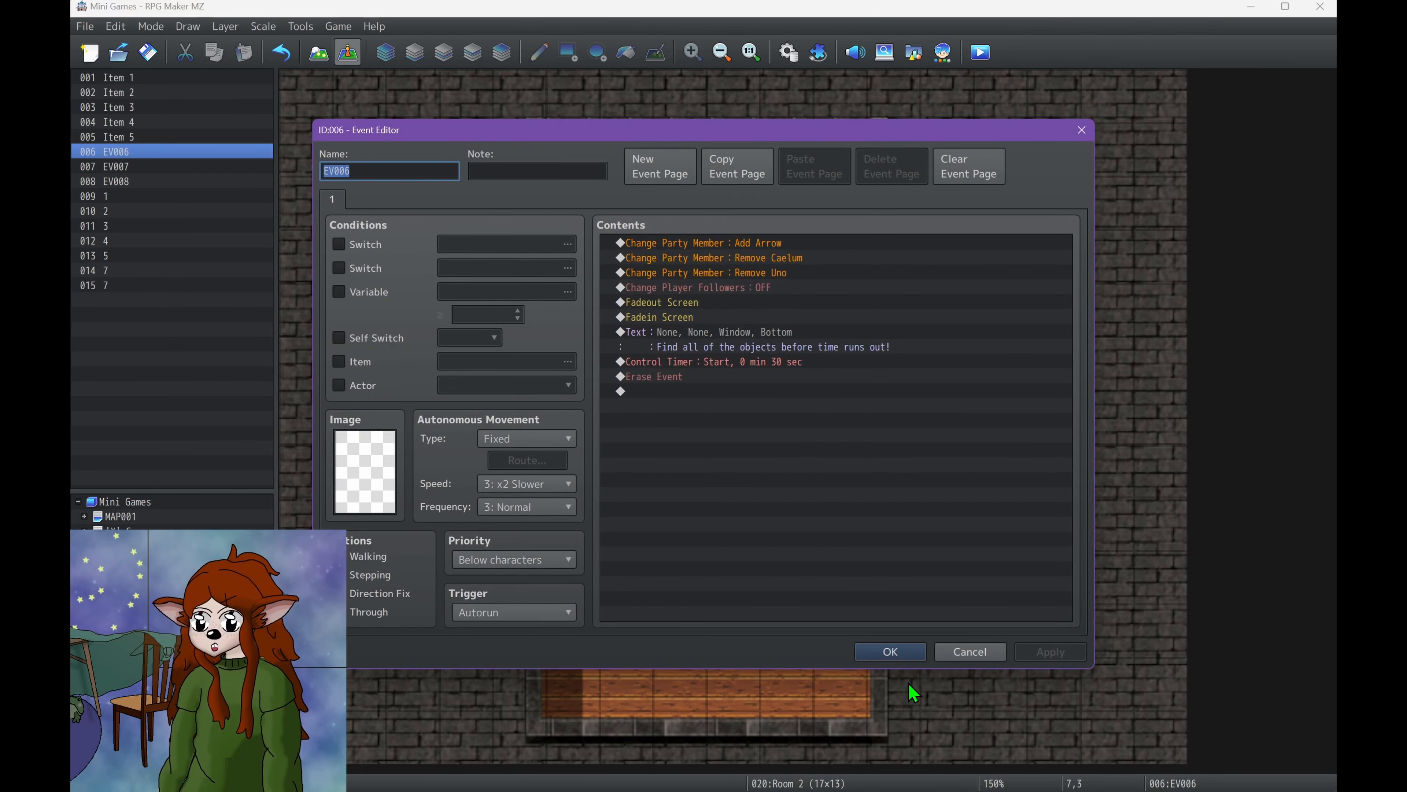
pyautogui.click(886, 647)
pyautogui.doubleClick(642, 265)
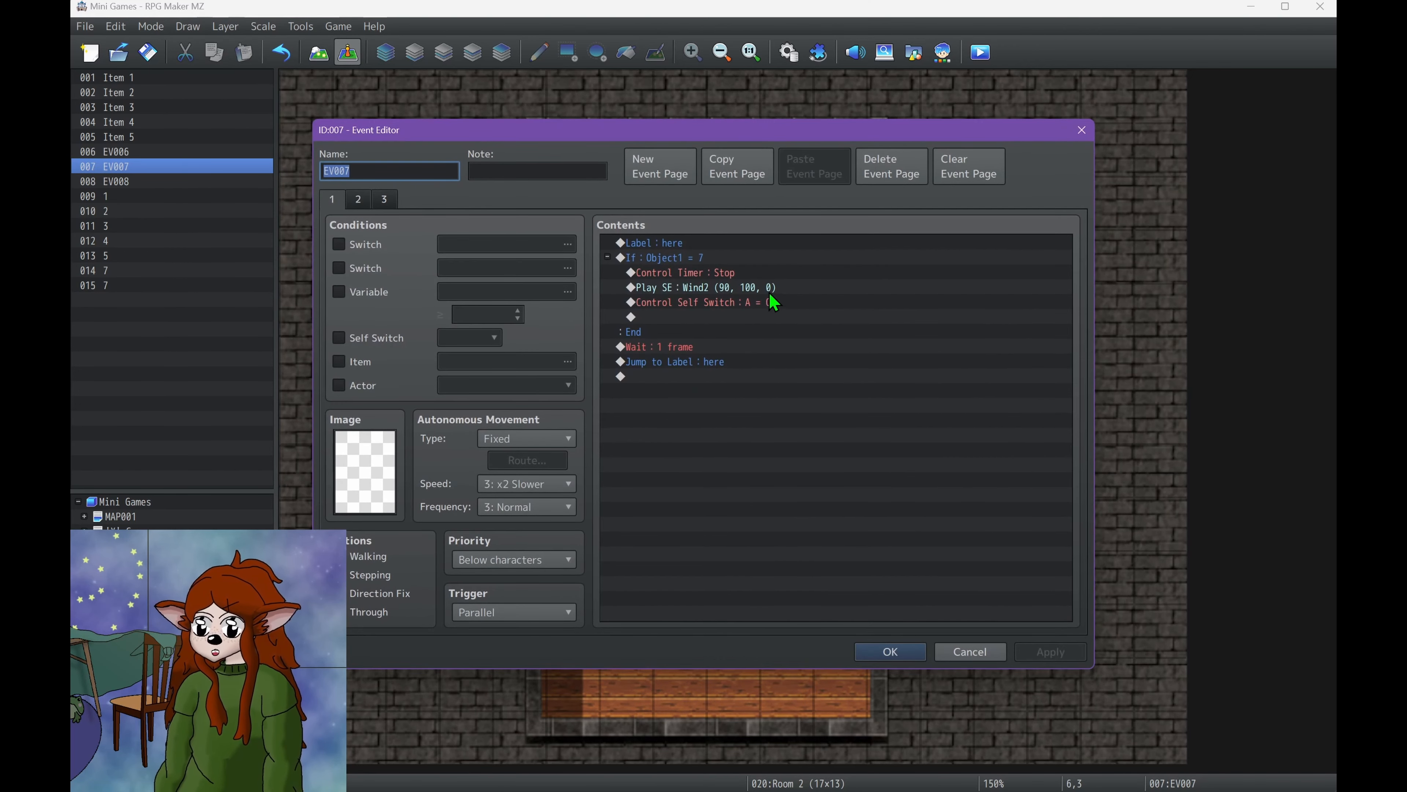
pyautogui.click(722, 272)
pyautogui.click(883, 652)
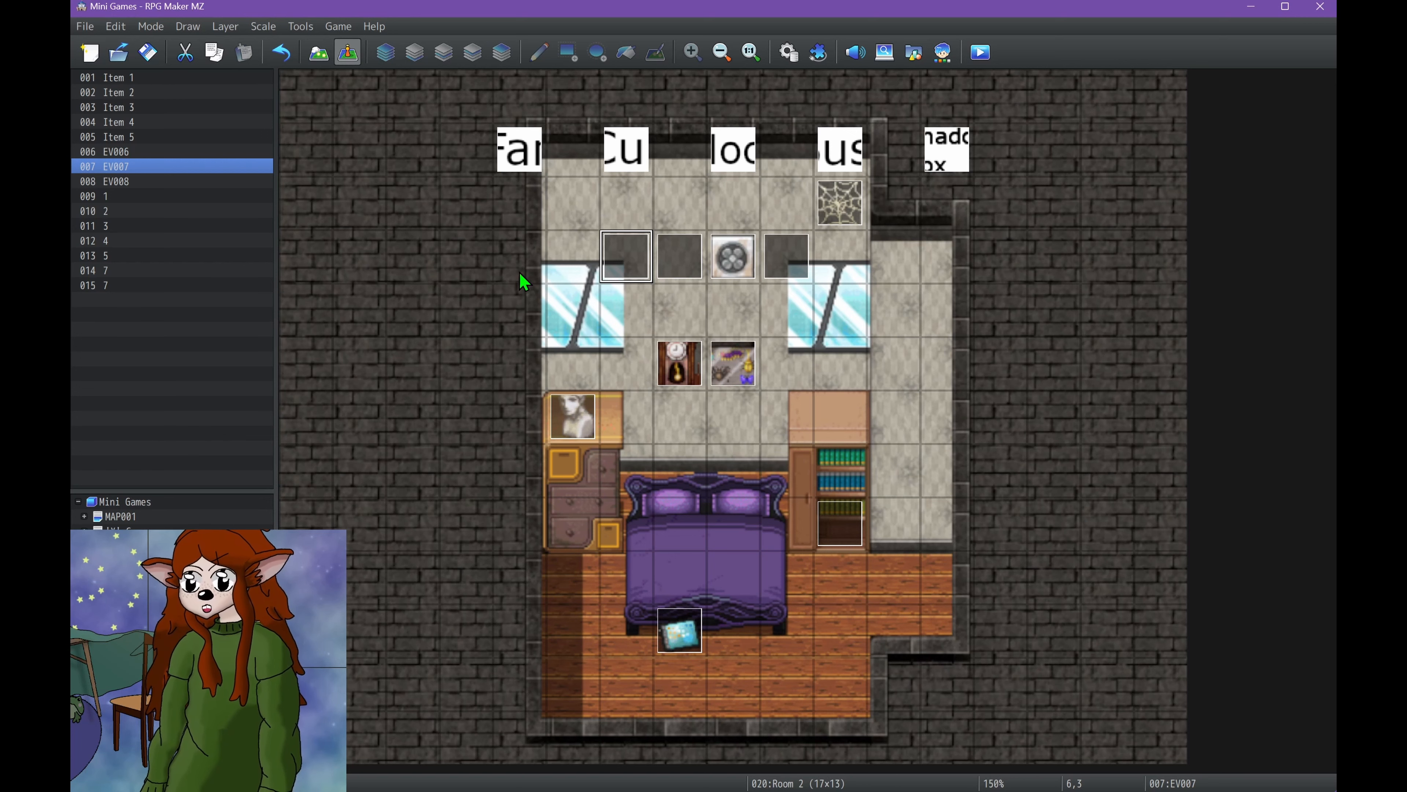
# - Recheck the page conditions of word label event 009 and save the project from the Hidden Objects map
pyautogui.doubleClick(519, 166)
pyautogui.click(359, 199)
pyautogui.click(385, 200)
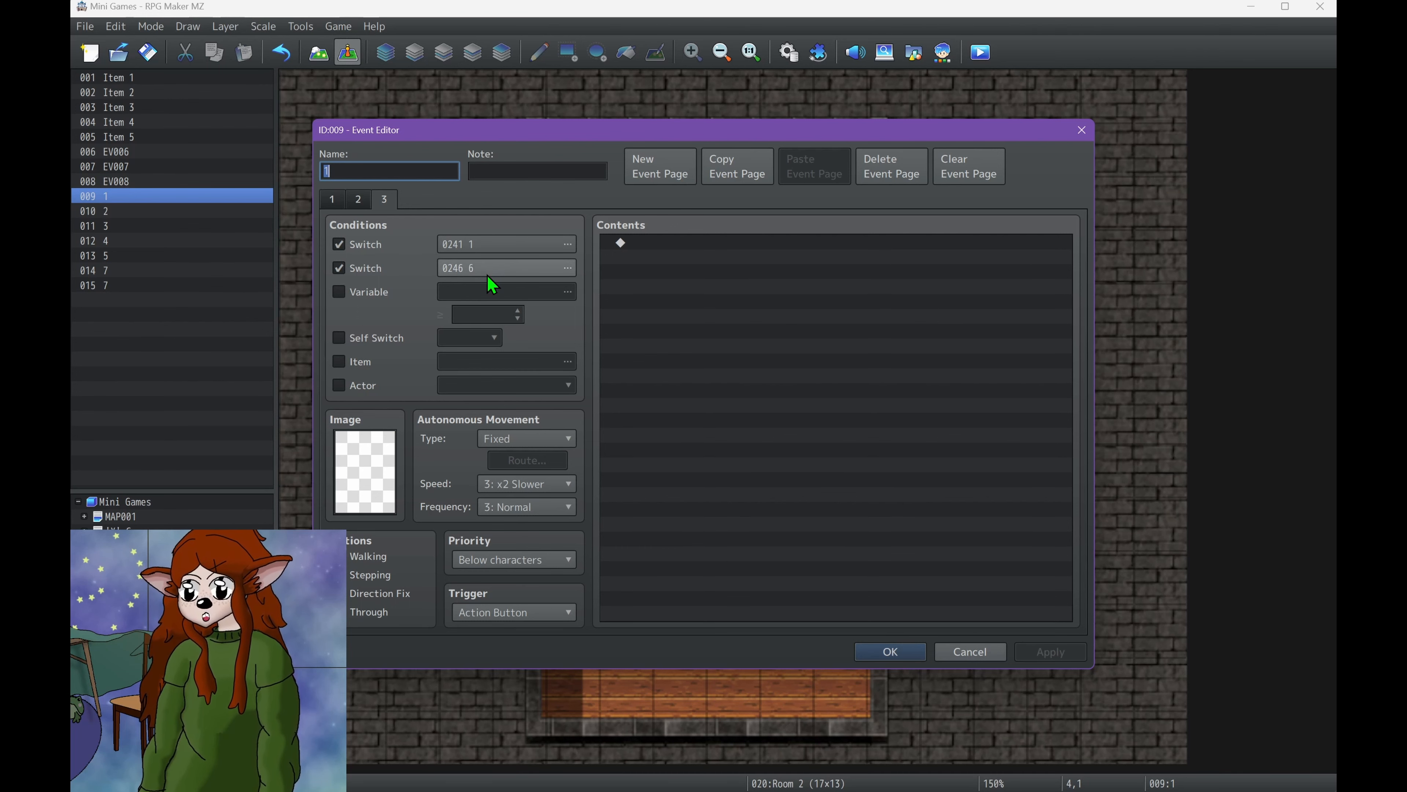
pyautogui.click(893, 650)
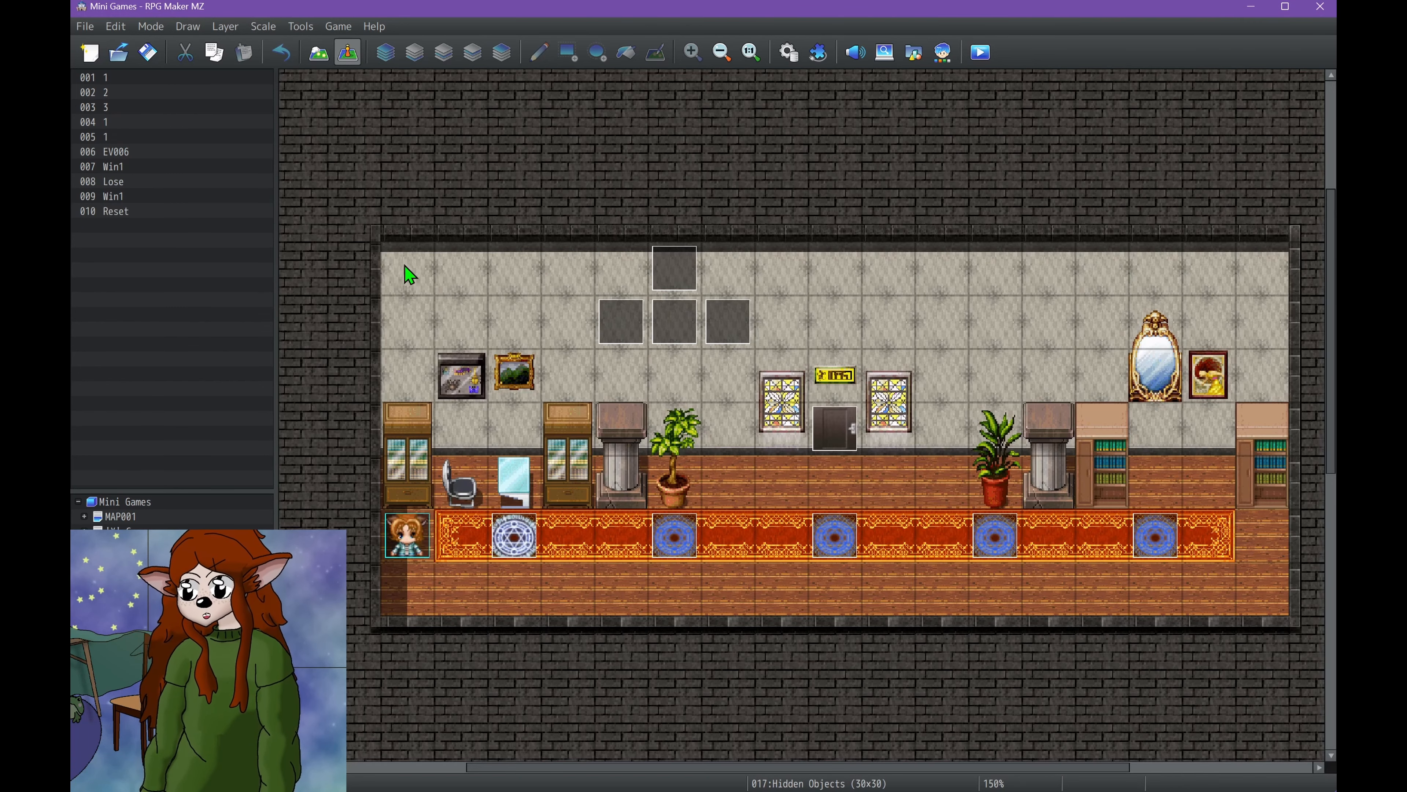
pyautogui.click(148, 52)
pyautogui.scroll(-1, 628, 591)
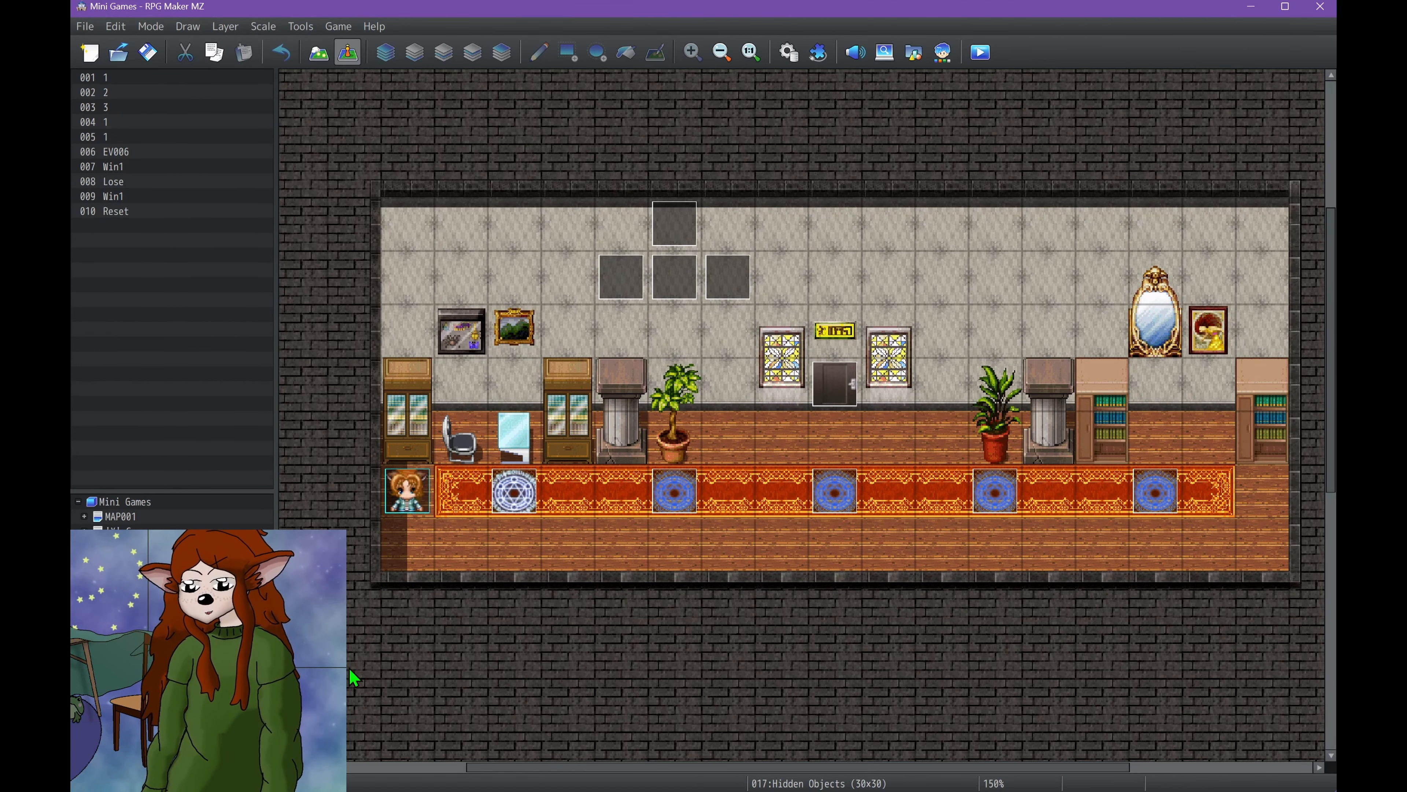